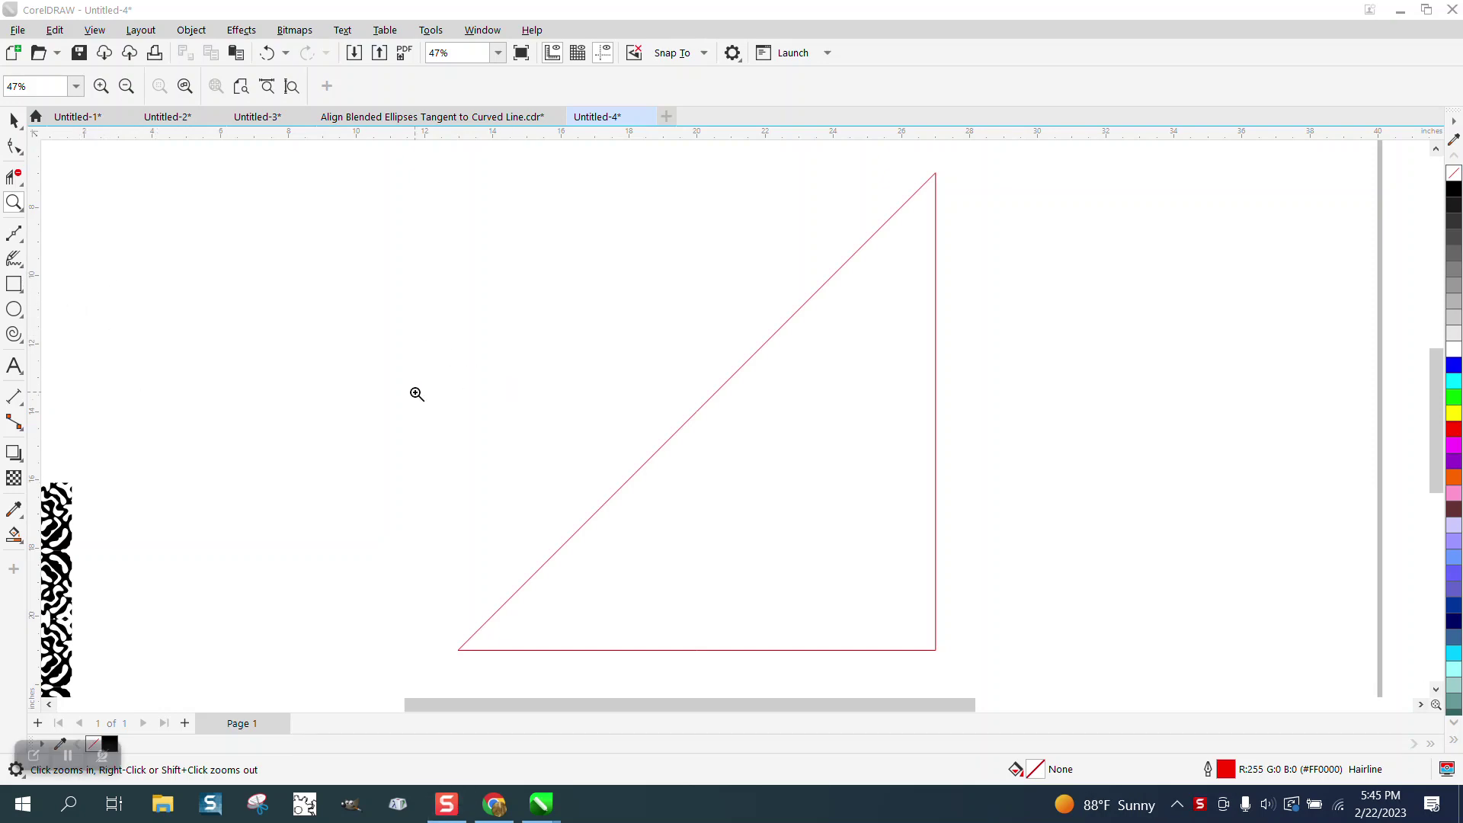
- Zoom onto the red triangle beside the pattern samples and show the Artistic Media drawing modes
scroll(417, 393, down, 3)
drag(244, 415, 424, 503)
scroll(297, 413, down, 3)
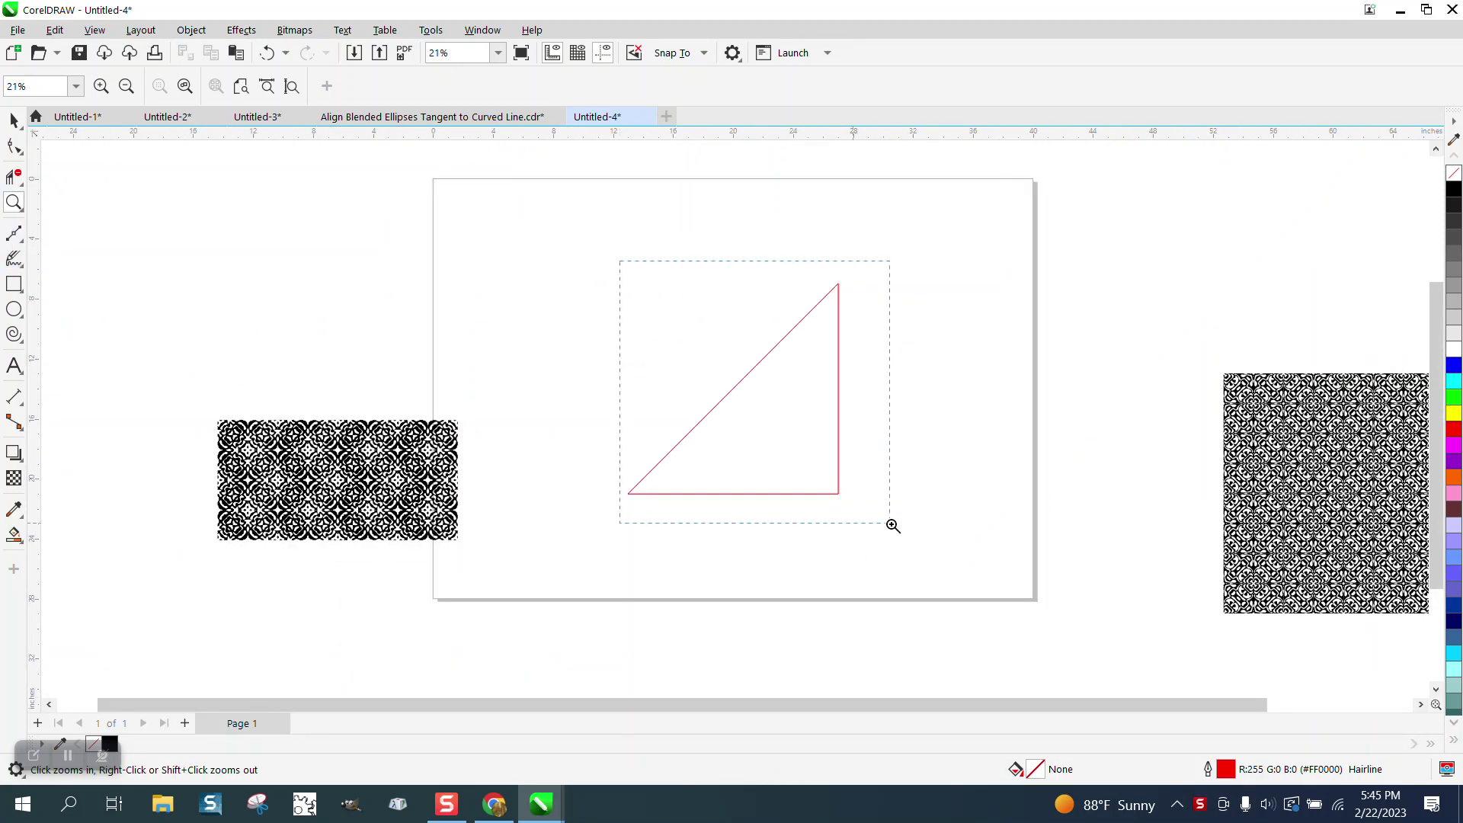
drag(898, 528, 898, 529)
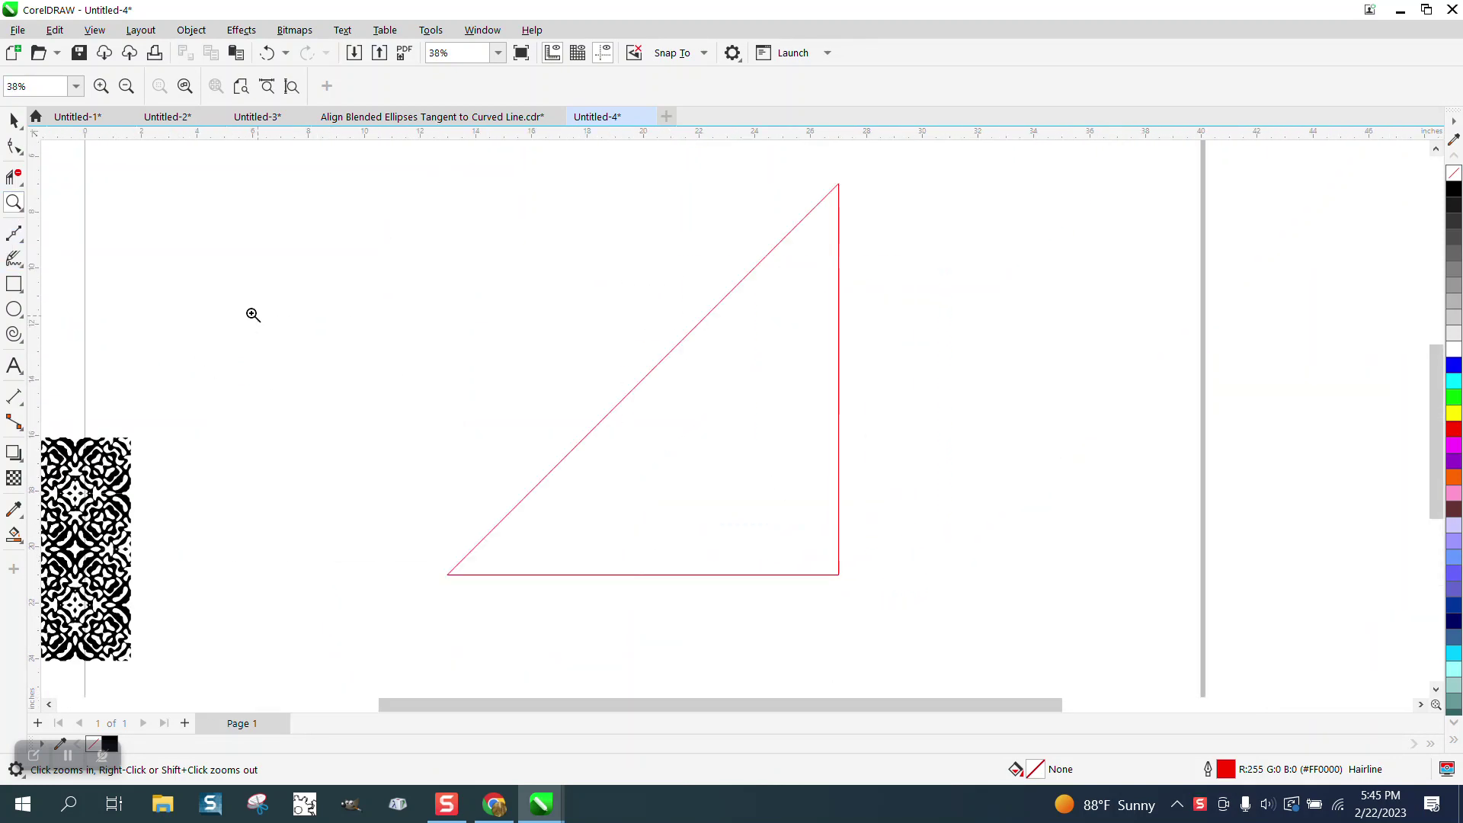
click(22, 268)
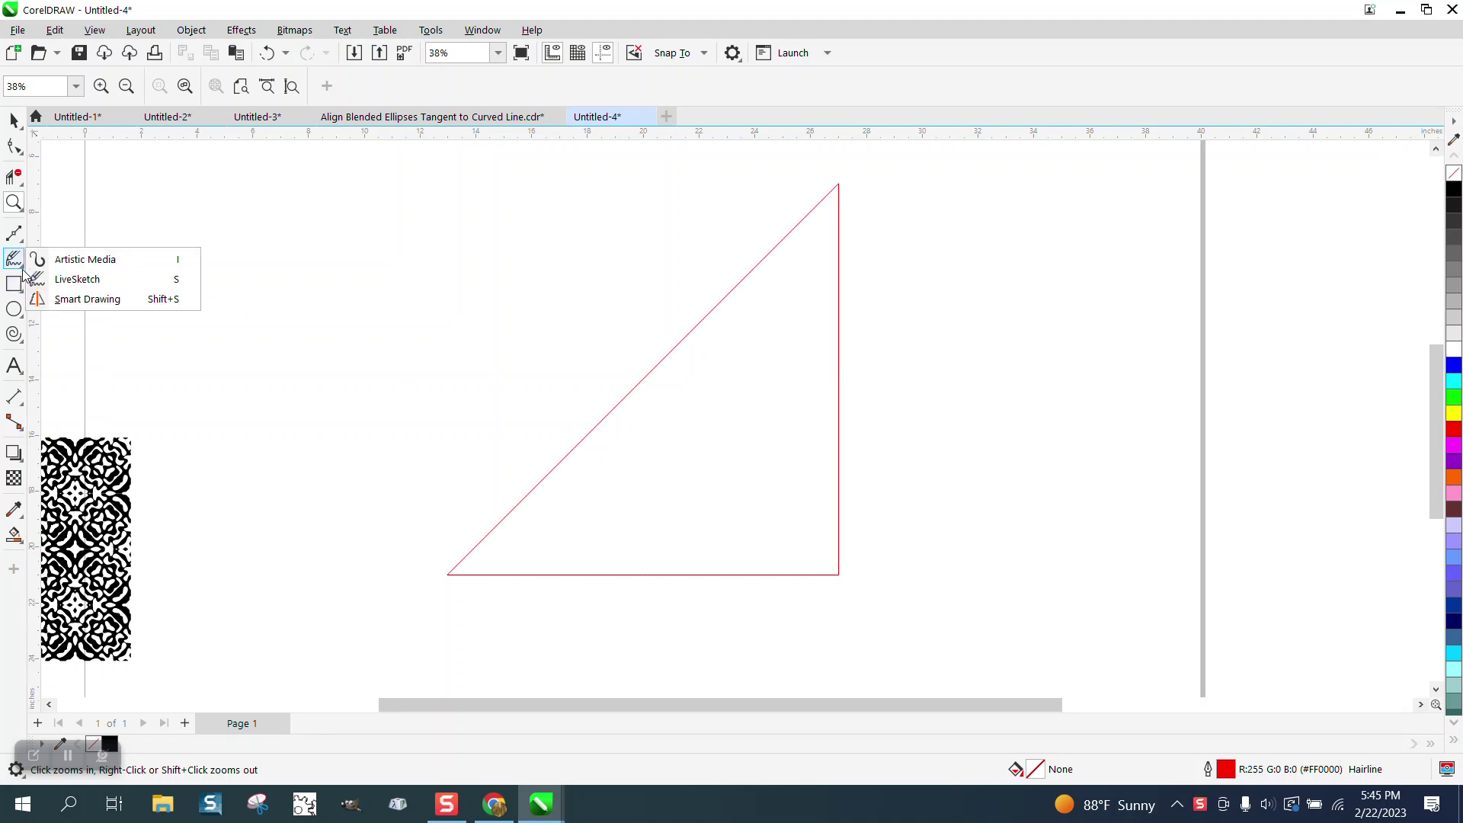
- With LiveSketch, sketch a curl, a hooked swirl and two curved bands at the triangle's apex
click(73, 280)
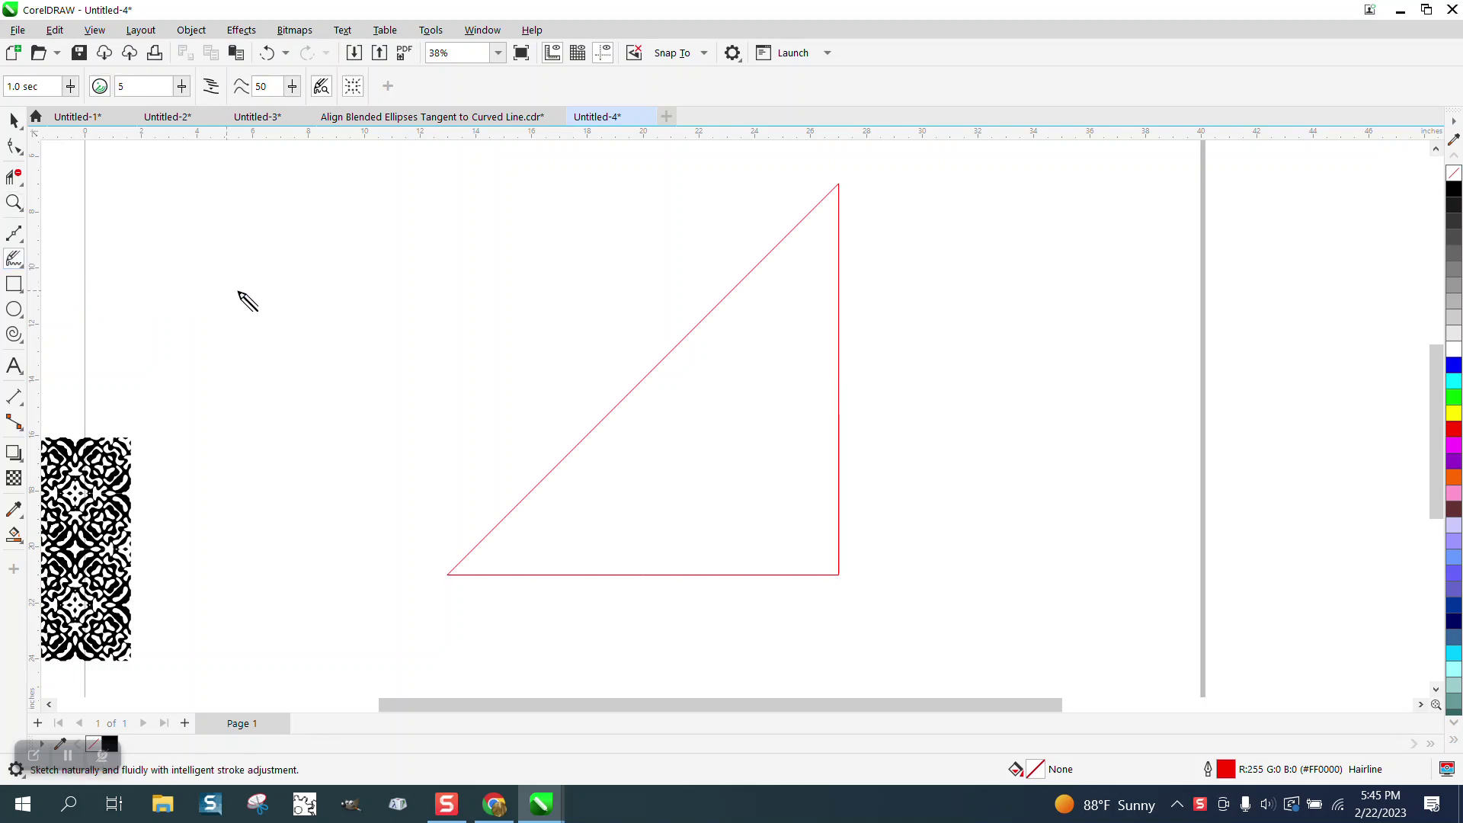
click(15, 202)
drag(1044, 583, 1046, 584)
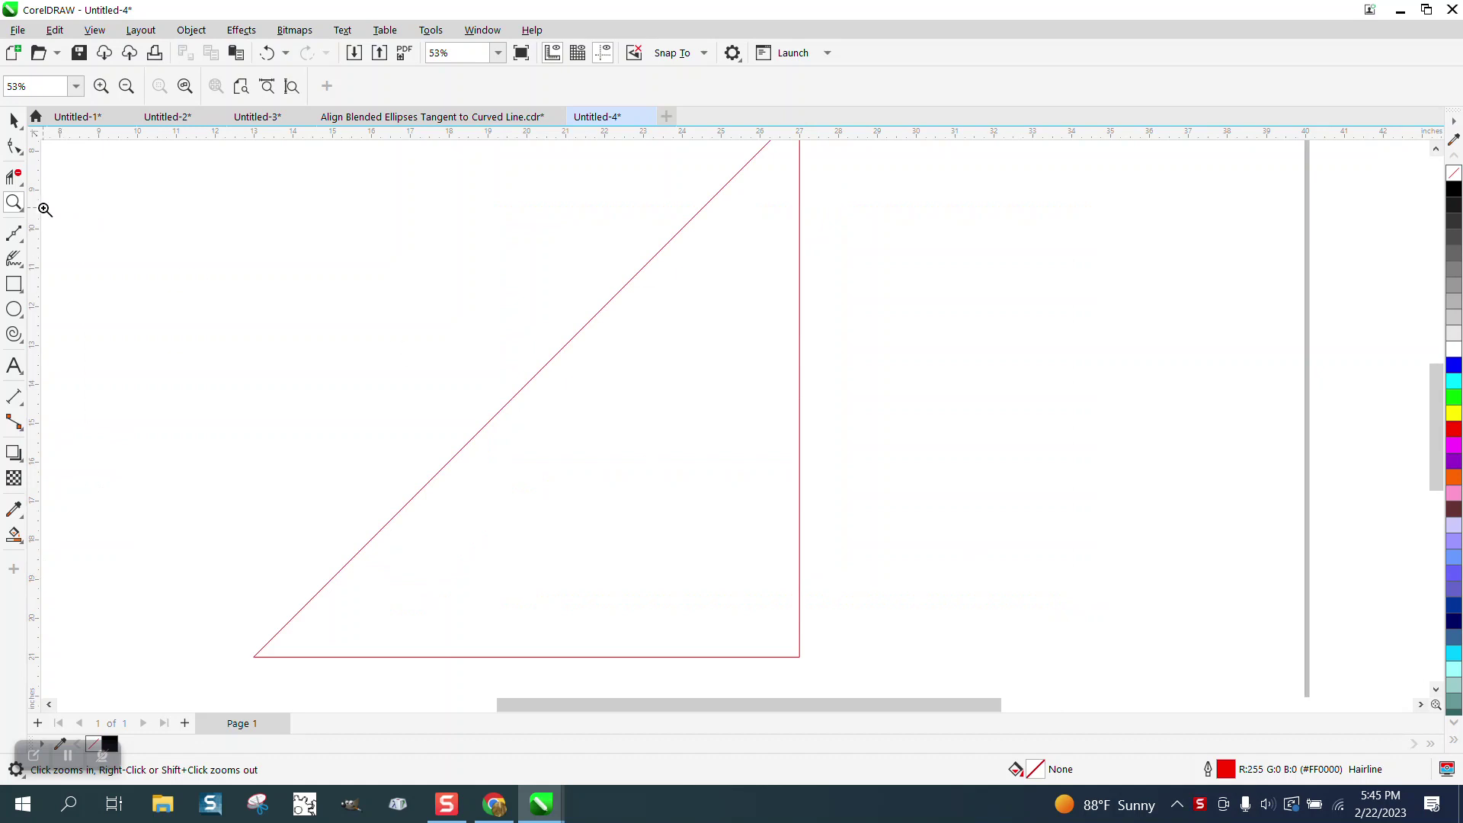
click(15, 259)
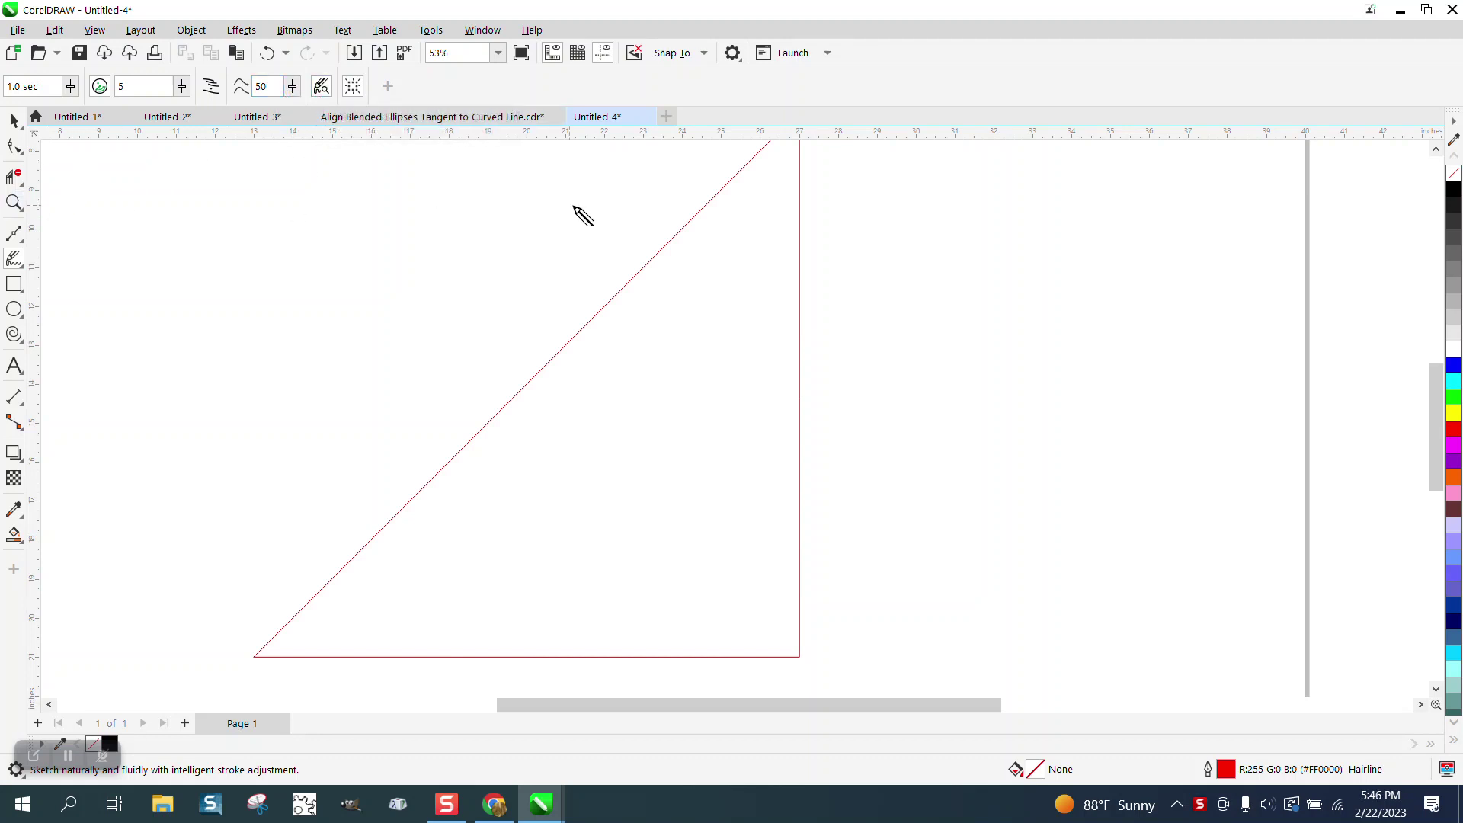
scroll(568, 368, down, 1)
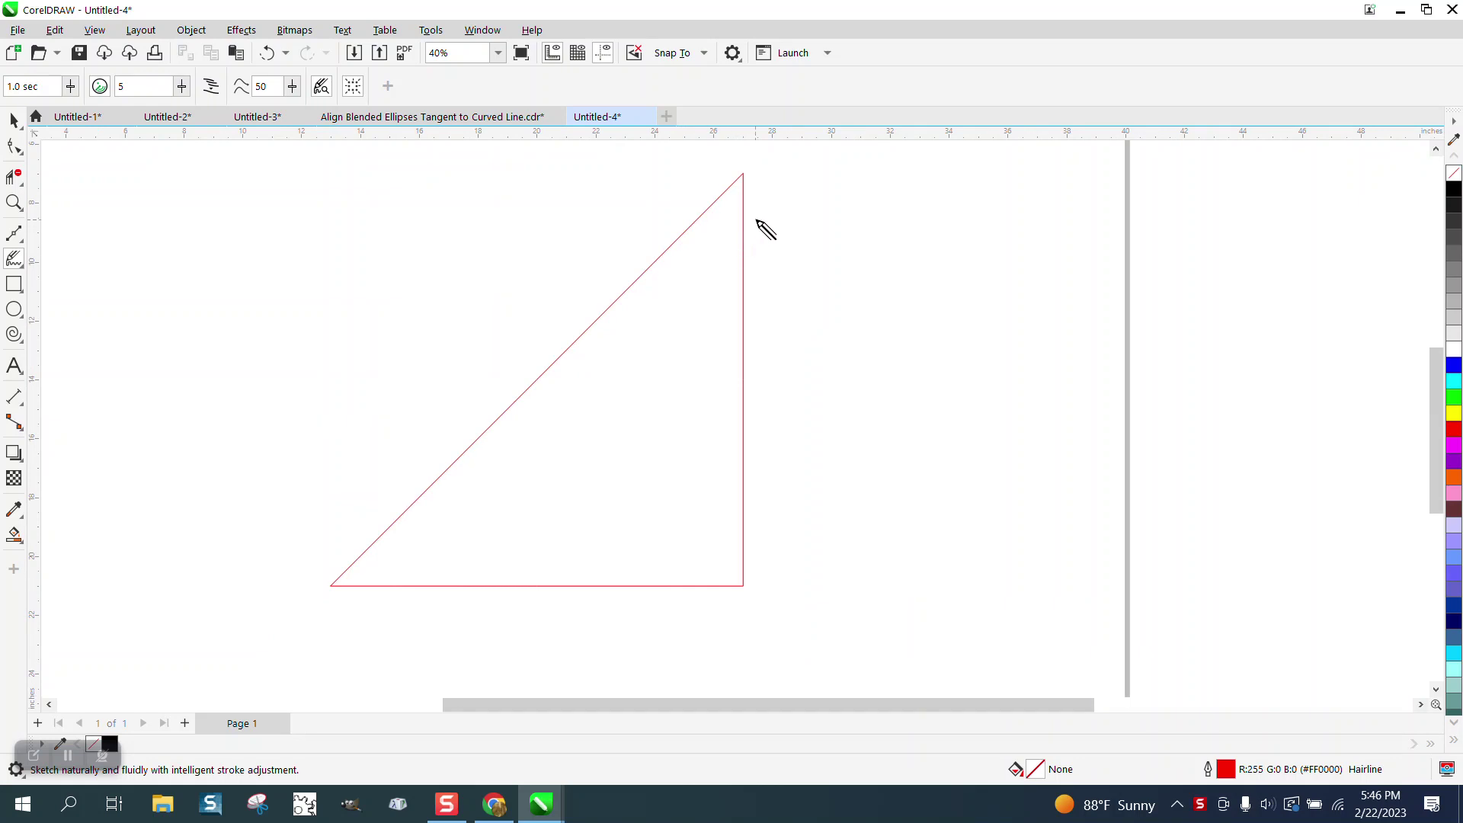
mouse_move(757, 206)
mouse_down()
mouse_move(735, 212)
mouse_move(753, 241)
mouse_move(722, 272)
mouse_move(706, 233)
mouse_move(728, 203)
mouse_move(762, 200)
mouse_up()
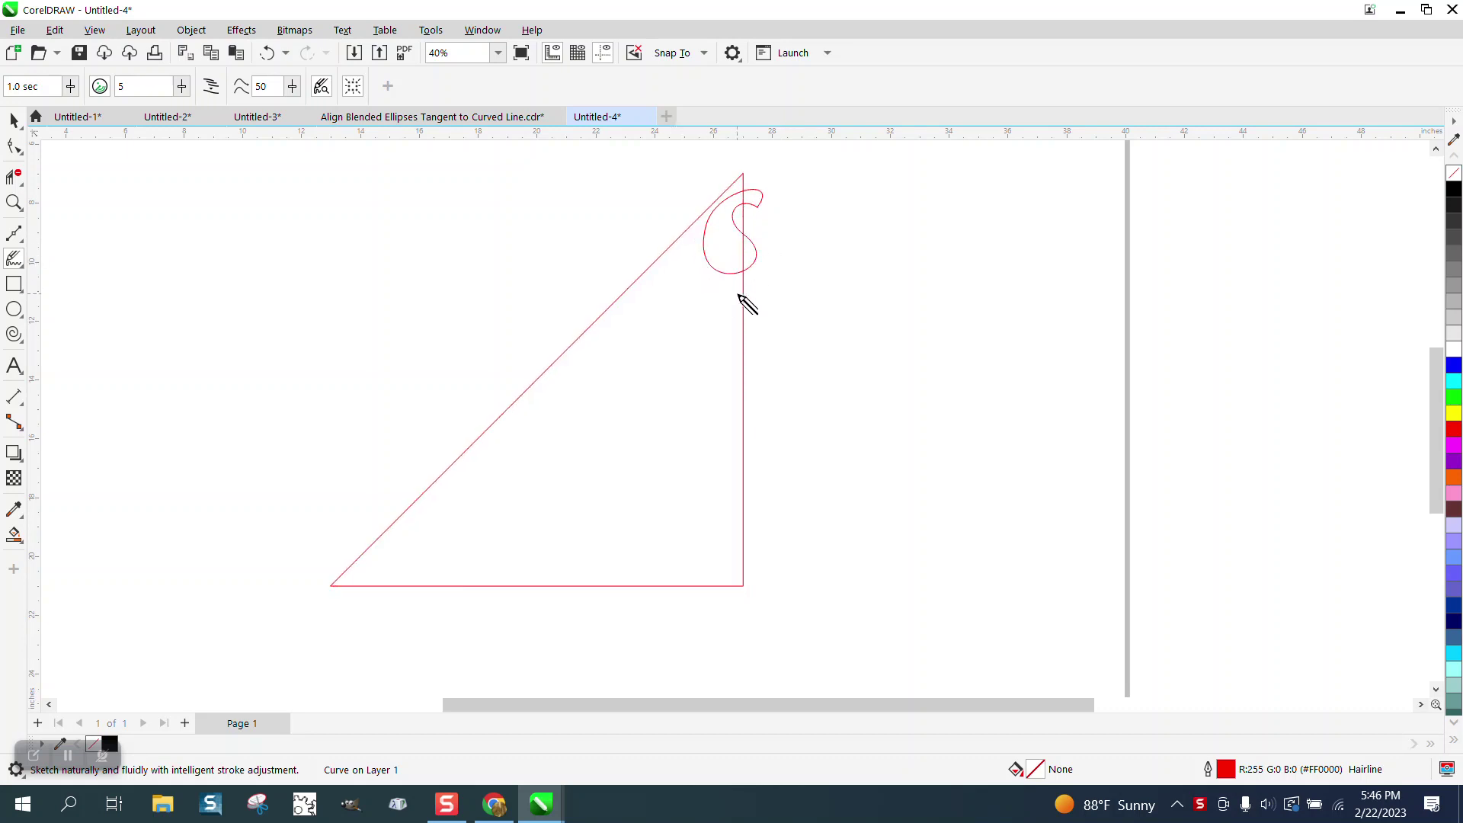
mouse_move(759, 281)
mouse_down()
mouse_move(728, 307)
mouse_move(696, 298)
mouse_move(682, 251)
mouse_move(668, 276)
mouse_move(694, 324)
mouse_move(760, 290)
mouse_up()
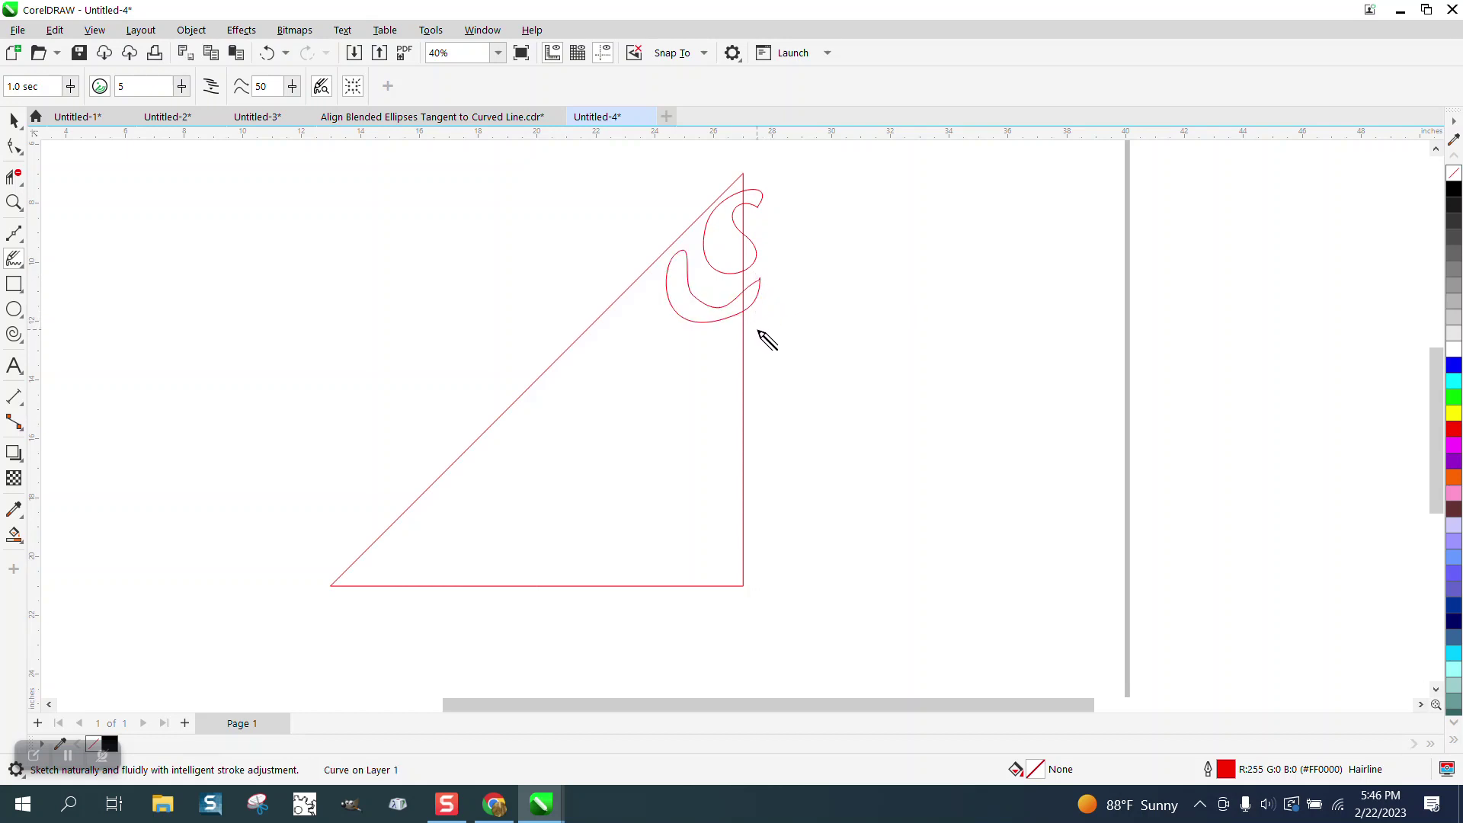
mouse_move(758, 330)
mouse_down()
mouse_move(664, 342)
mouse_move(643, 302)
mouse_move(635, 332)
mouse_move(660, 368)
mouse_move(721, 371)
mouse_move(763, 329)
mouse_up()
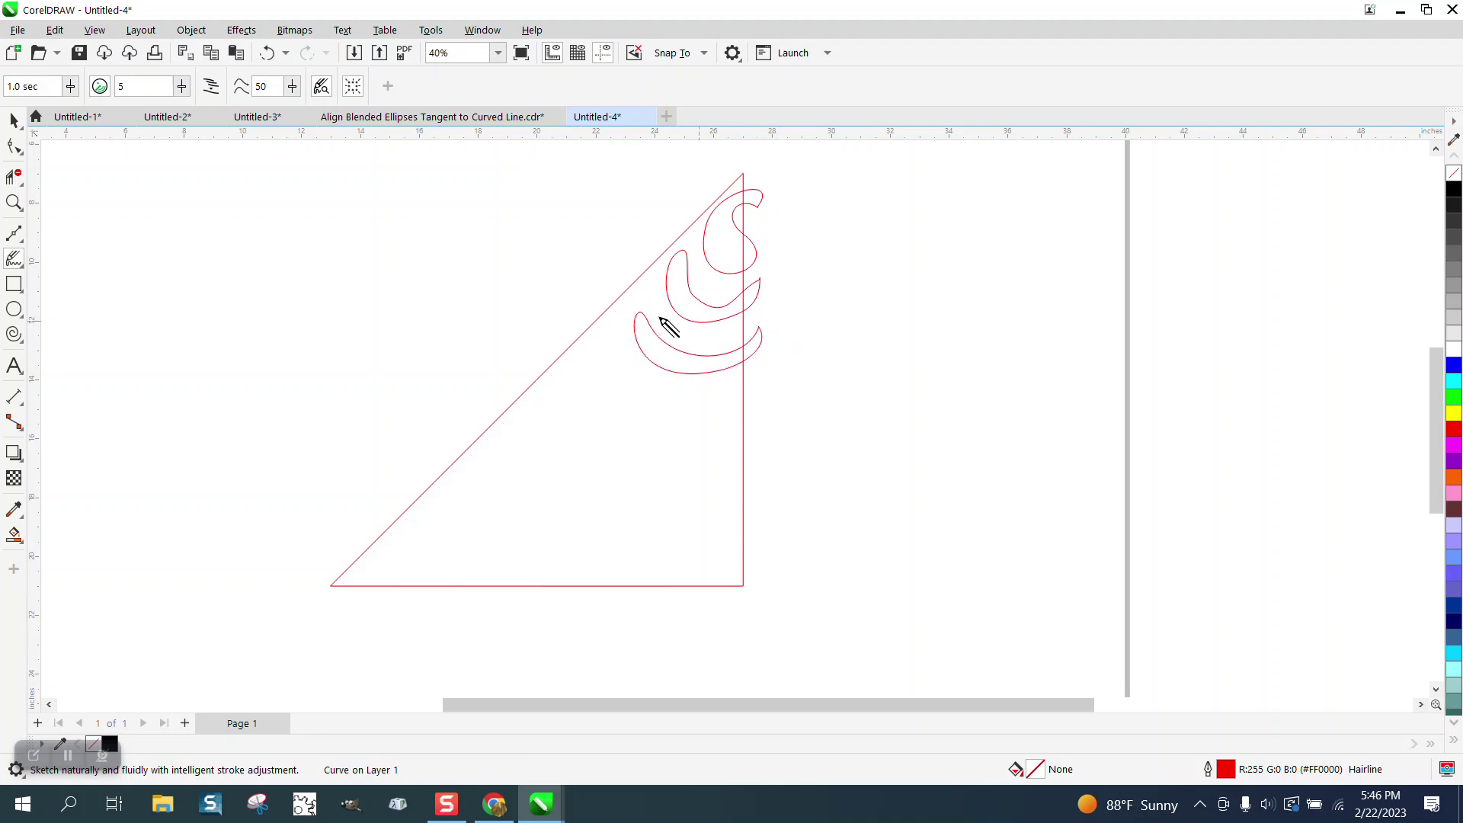
mouse_move(653, 230)
mouse_down()
mouse_move(654, 299)
mouse_move(633, 303)
mouse_move(608, 260)
mouse_move(647, 231)
mouse_up()
- Zoom closer and add a diagonal loop, a wavy band and a small filler shape
click(14, 202)
drag(436, 228, 1051, 546)
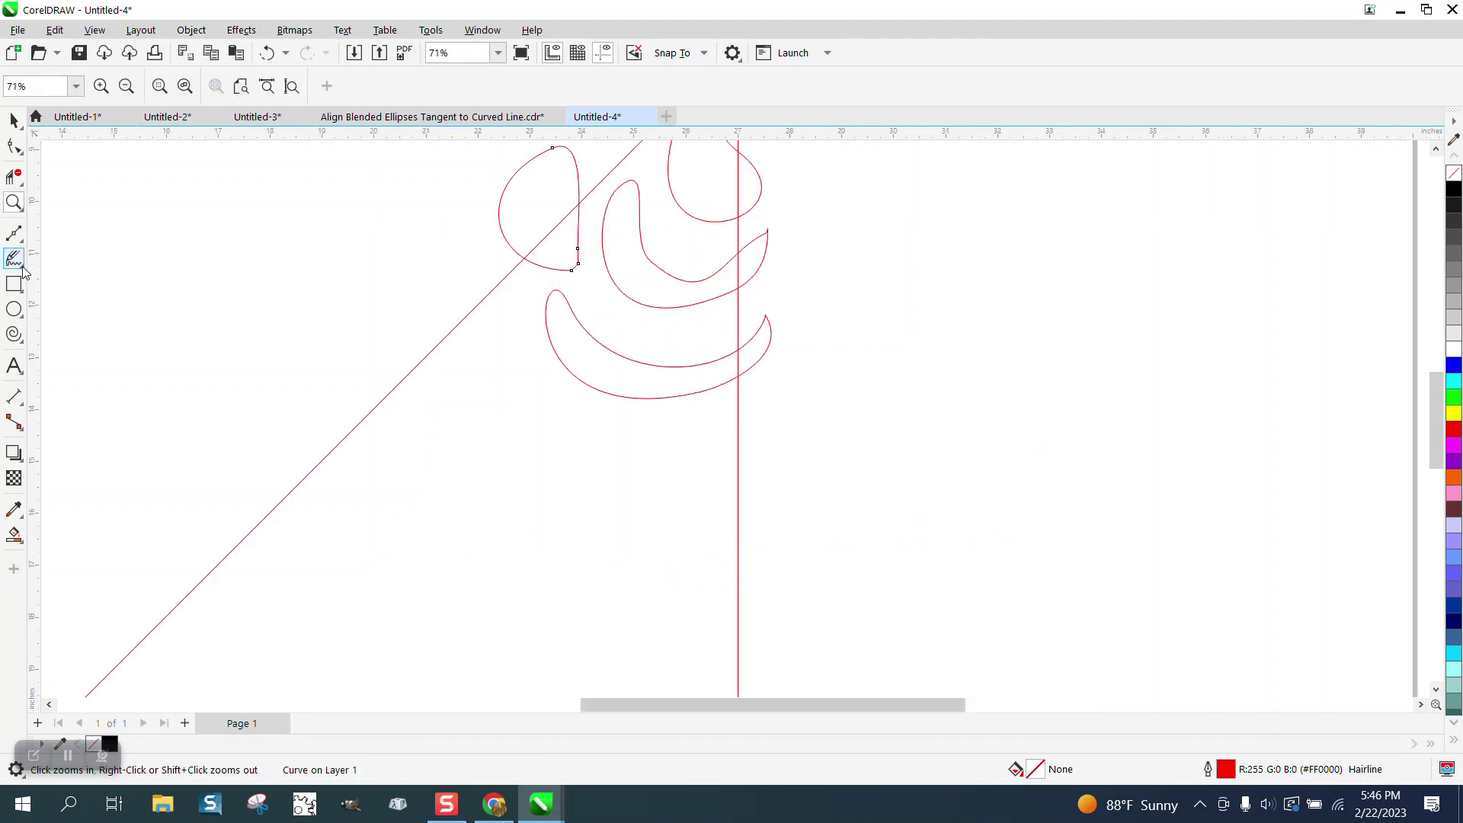
click(14, 258)
mouse_move(486, 270)
mouse_down()
mouse_move(500, 326)
mouse_move(528, 293)
mouse_move(541, 377)
mouse_move(629, 403)
mouse_move(550, 413)
mouse_move(509, 371)
mouse_move(509, 349)
mouse_move(470, 344)
mouse_move(451, 308)
mouse_move(484, 271)
mouse_up()
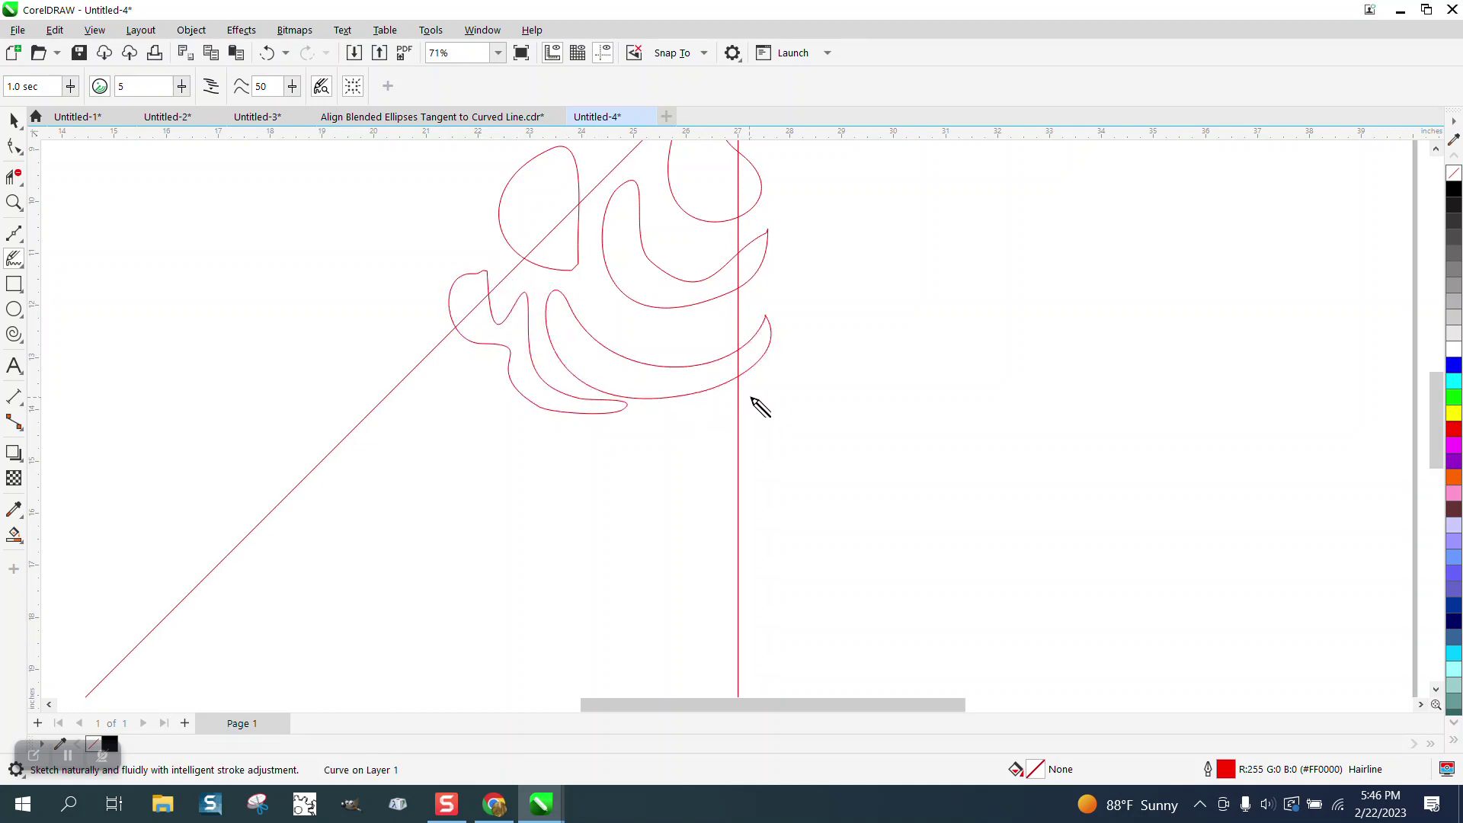
mouse_move(751, 398)
mouse_down()
mouse_move(600, 440)
mouse_move(509, 423)
mouse_move(472, 392)
mouse_move(458, 414)
mouse_move(495, 446)
mouse_move(648, 471)
mouse_move(750, 396)
mouse_up()
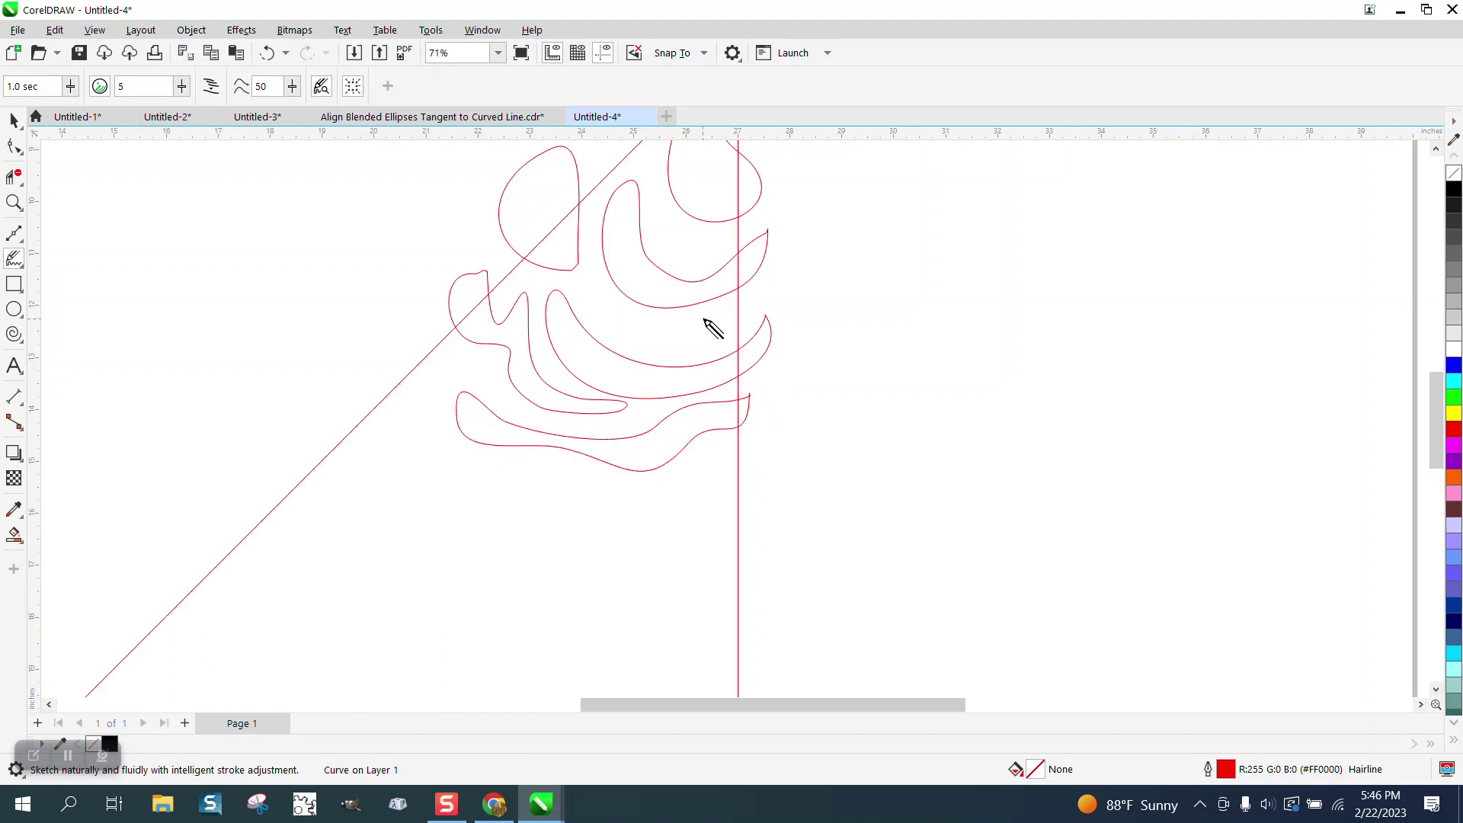
mouse_move(706, 320)
mouse_down()
mouse_move(639, 327)
mouse_move(647, 348)
mouse_move(707, 334)
mouse_up()
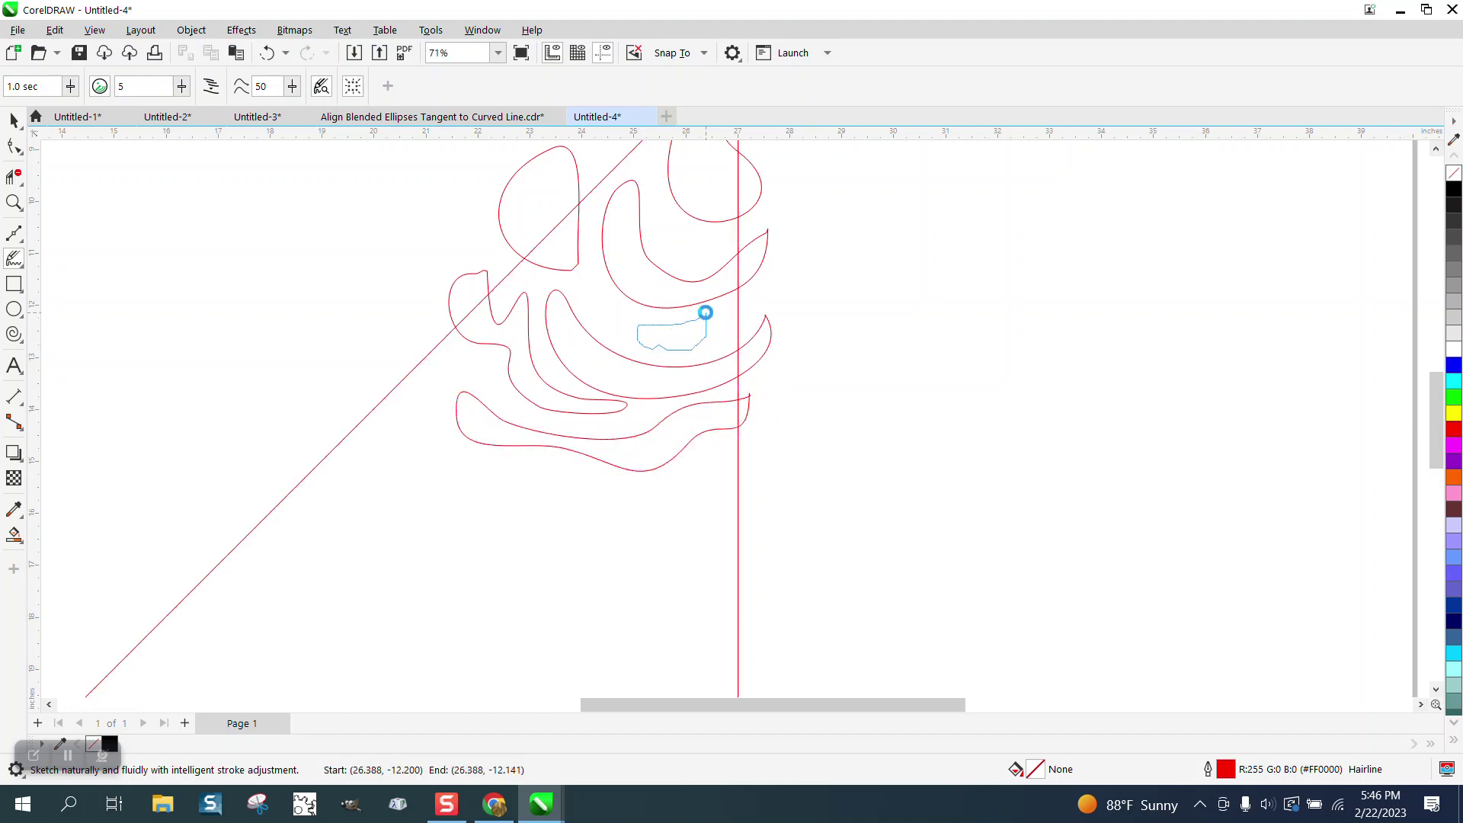
- Sketch five more swirl curves along the diagonal and through the triangle's middle and lower right
scroll(591, 336, down, 3)
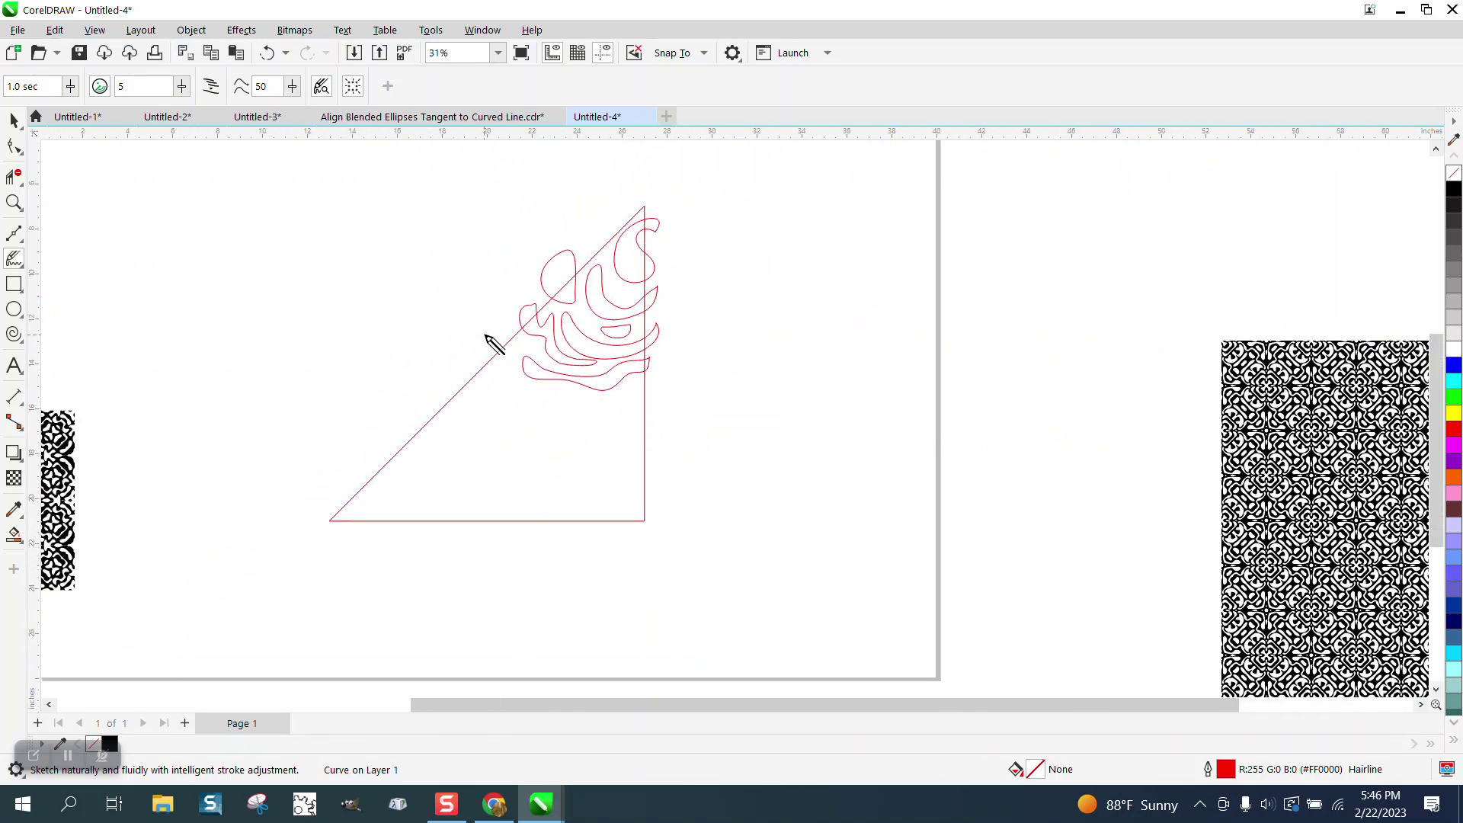
mouse_move(485, 332)
mouse_down()
mouse_move(513, 347)
mouse_move(522, 387)
mouse_move(618, 409)
mouse_move(541, 418)
mouse_move(498, 392)
mouse_move(483, 328)
mouse_up()
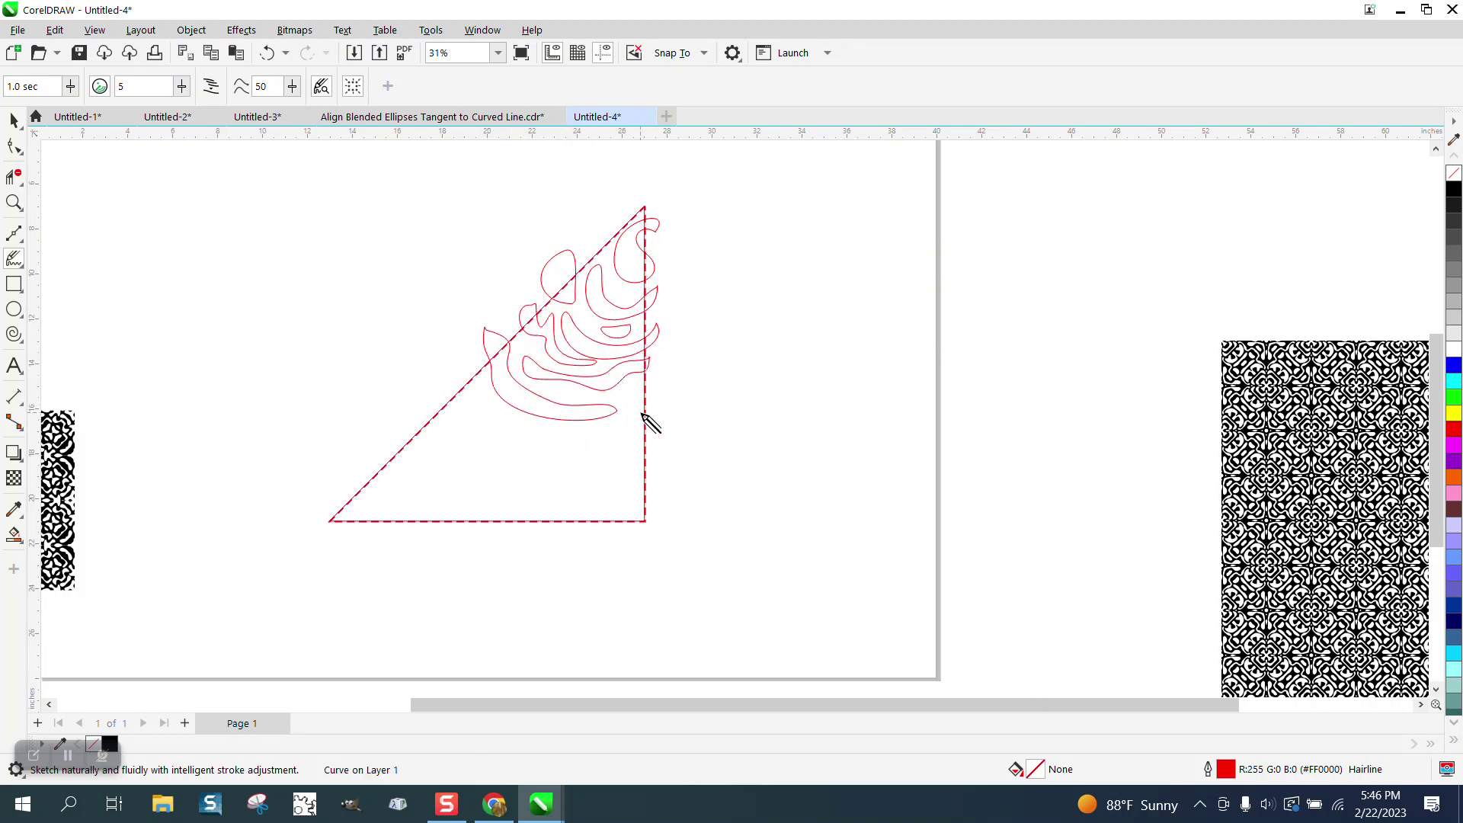
mouse_move(652, 389)
mouse_down()
mouse_move(624, 396)
mouse_move(653, 402)
mouse_move(654, 385)
mouse_up()
mouse_move(428, 490)
mouse_down()
mouse_move(458, 443)
mouse_move(511, 477)
mouse_move(511, 454)
mouse_move(458, 417)
mouse_move(426, 436)
mouse_move(425, 483)
mouse_up()
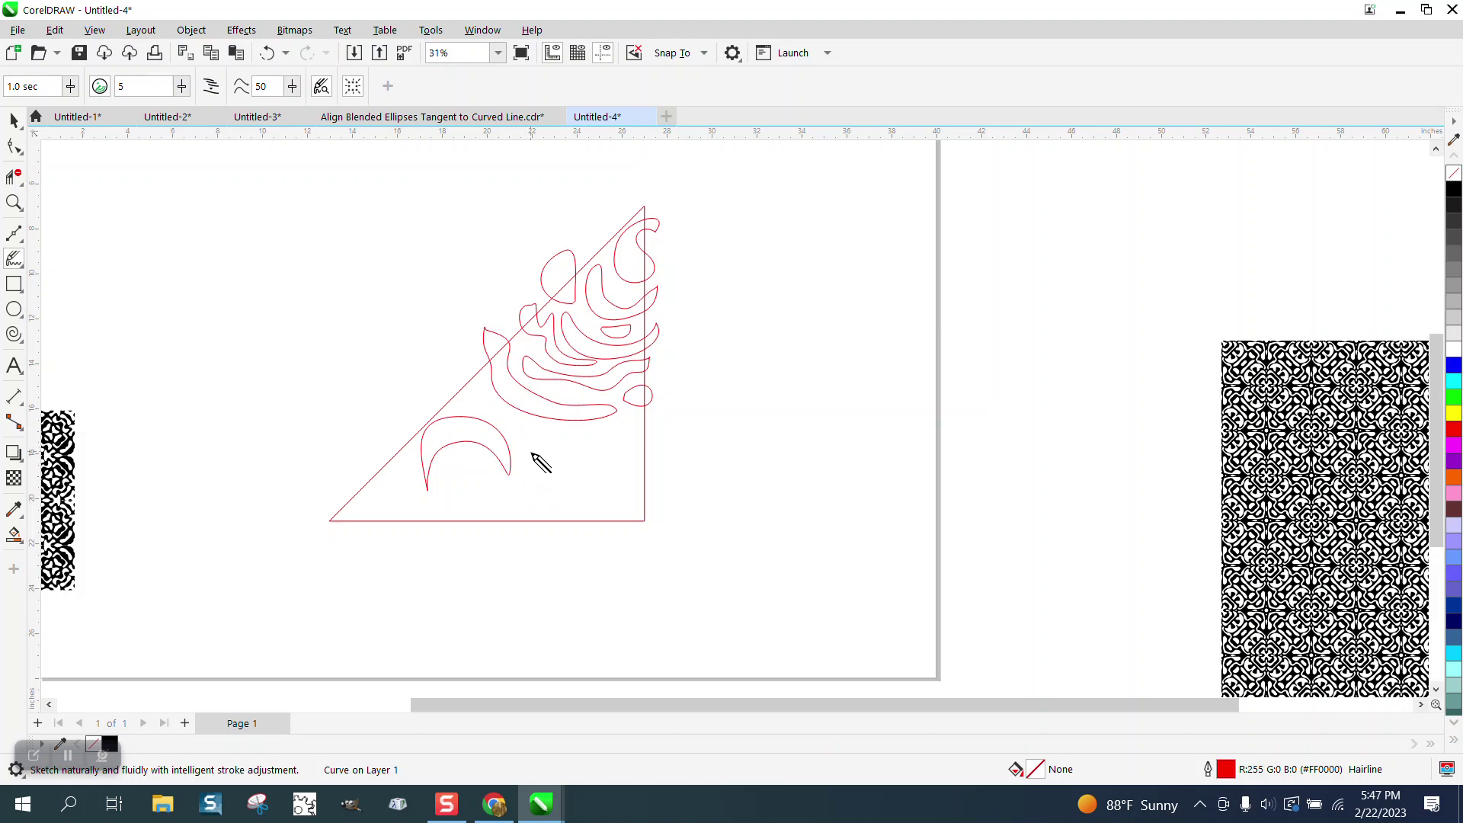
mouse_move(531, 455)
mouse_down()
mouse_move(493, 490)
mouse_move(436, 457)
mouse_move(479, 500)
mouse_move(546, 501)
mouse_move(537, 457)
mouse_move(562, 447)
mouse_move(508, 423)
mouse_move(466, 373)
mouse_move(454, 387)
mouse_move(517, 443)
mouse_move(578, 453)
mouse_up()
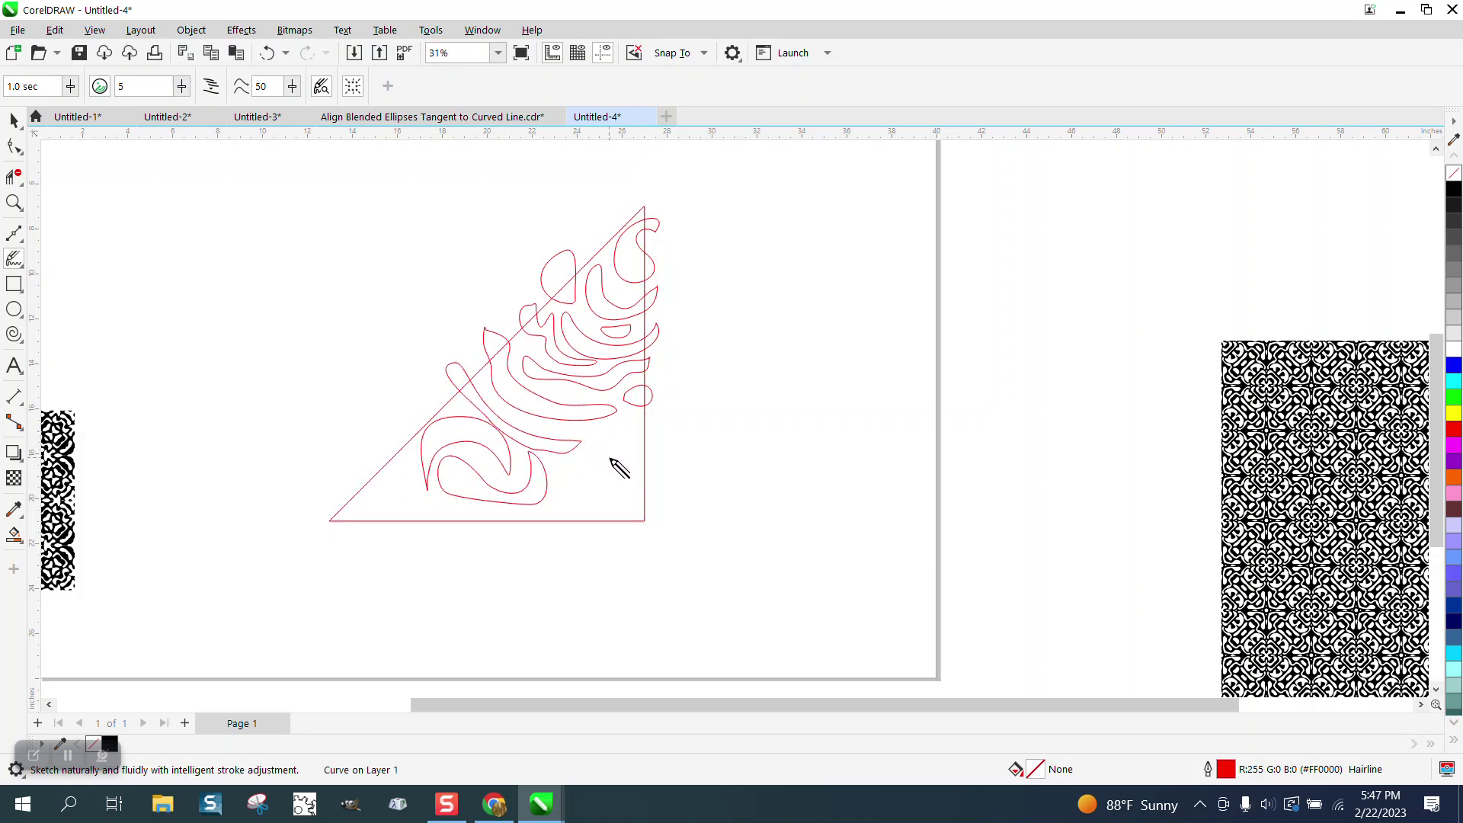
mouse_move(656, 429)
mouse_down()
mouse_move(611, 434)
mouse_move(607, 469)
mouse_move(576, 488)
mouse_move(606, 497)
mouse_move(618, 464)
mouse_move(657, 447)
mouse_up()
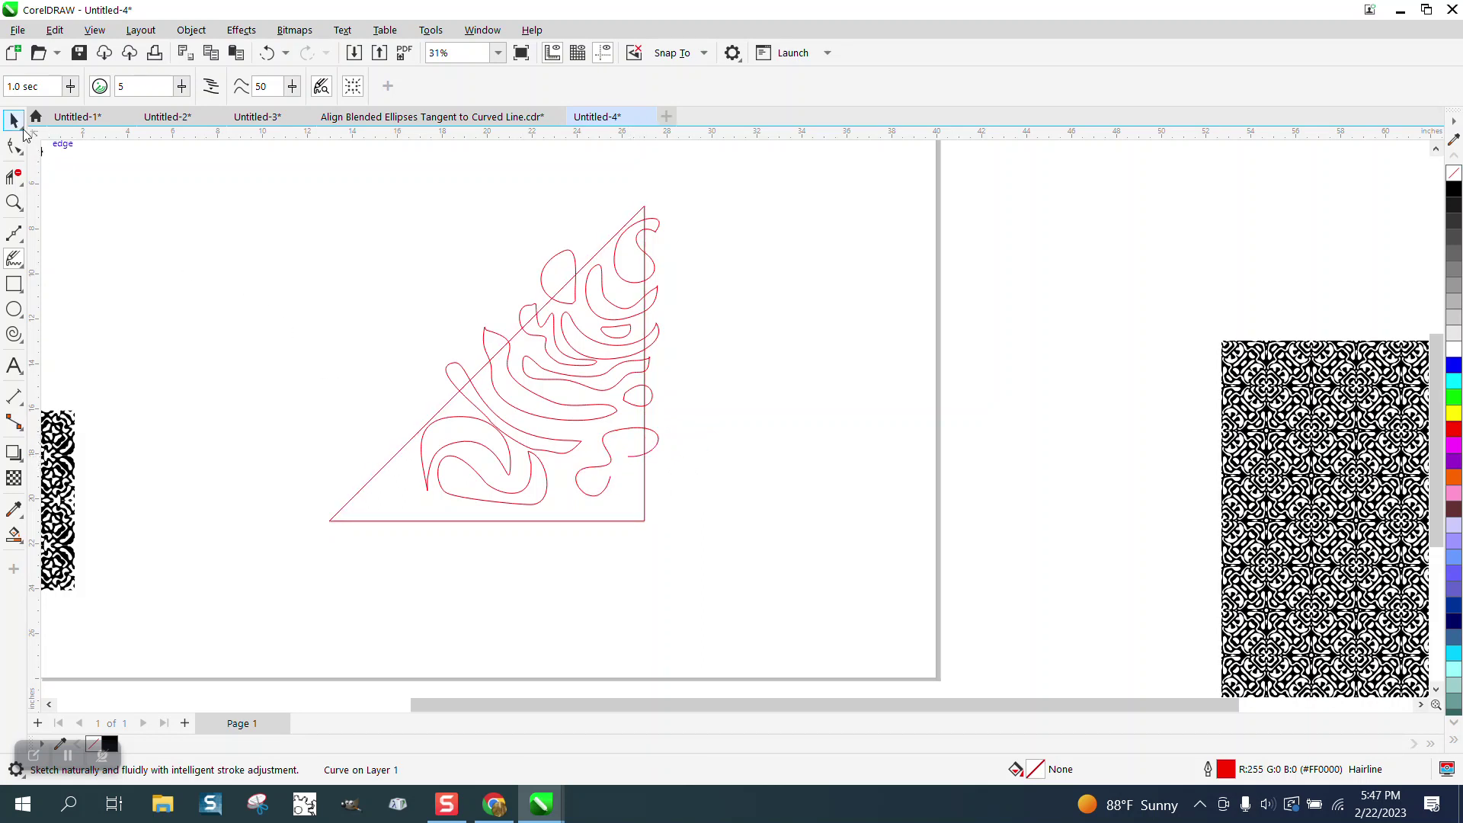
- Delete the small lower-right squiggle and sketch a new curve in its place
click(15, 121)
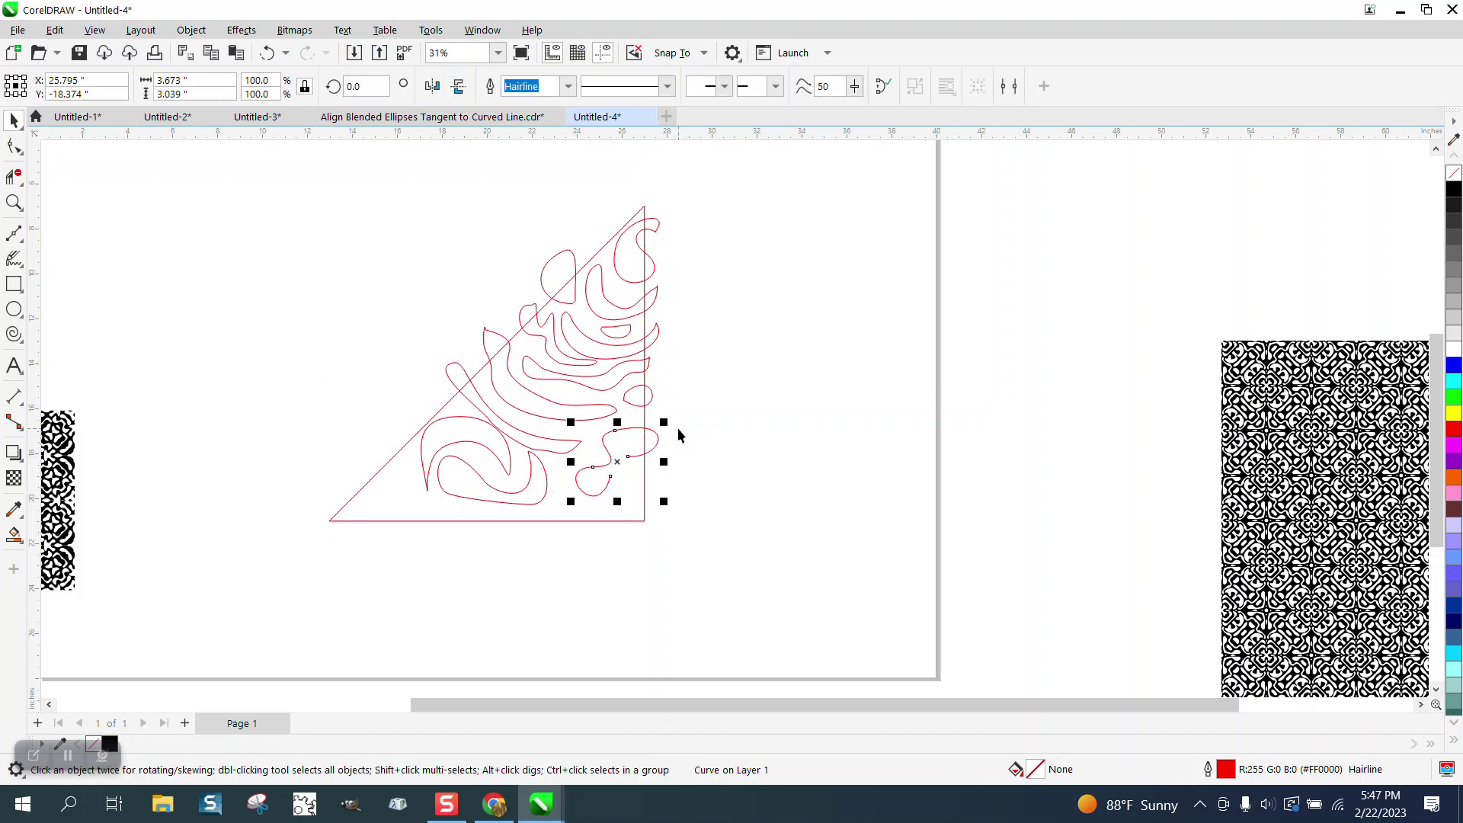
key(Delete)
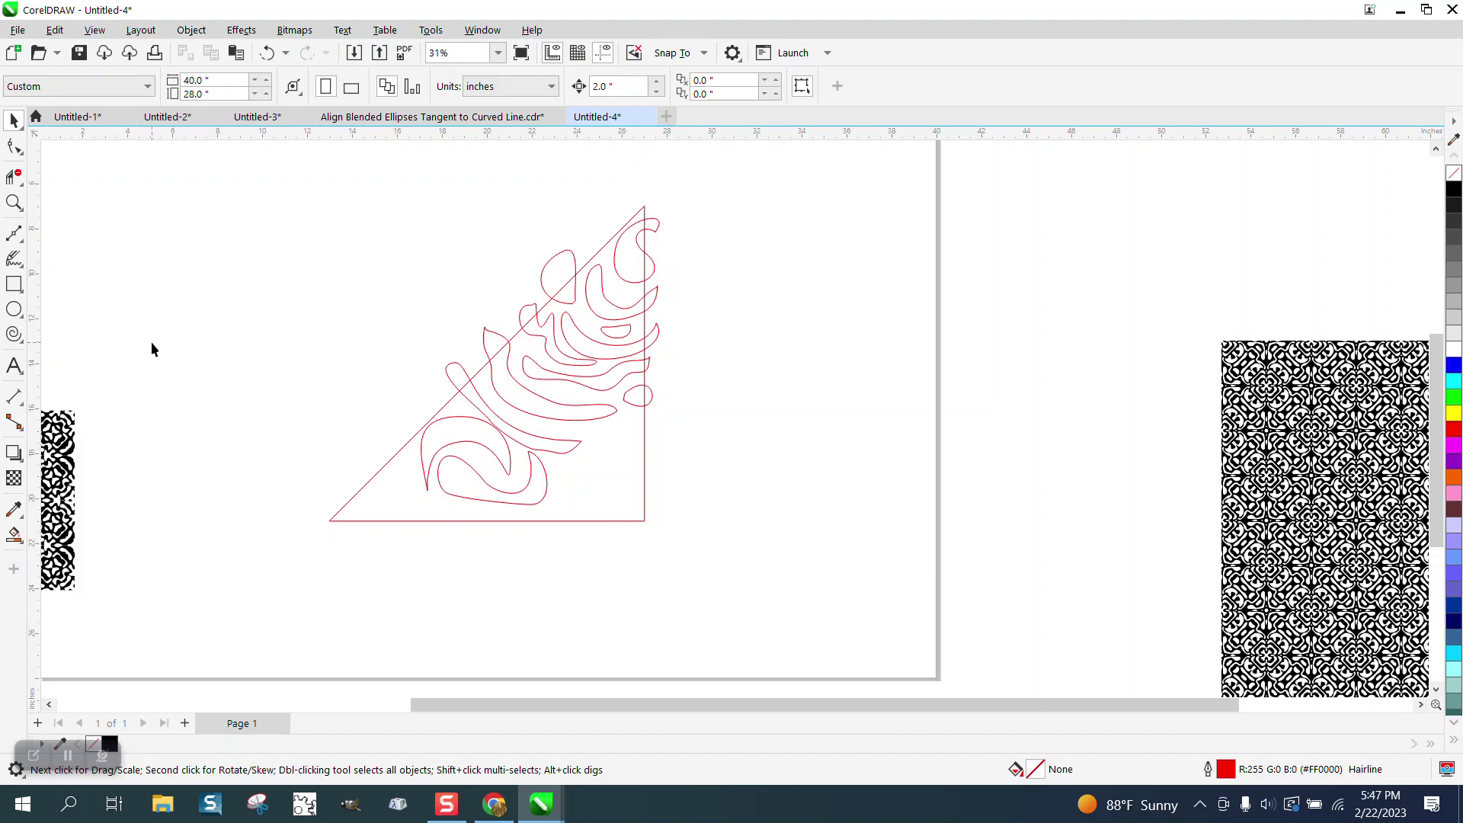
click(15, 260)
mouse_move(657, 426)
mouse_down()
mouse_move(621, 461)
mouse_move(593, 462)
mouse_move(596, 502)
mouse_move(638, 489)
mouse_move(653, 428)
mouse_up()
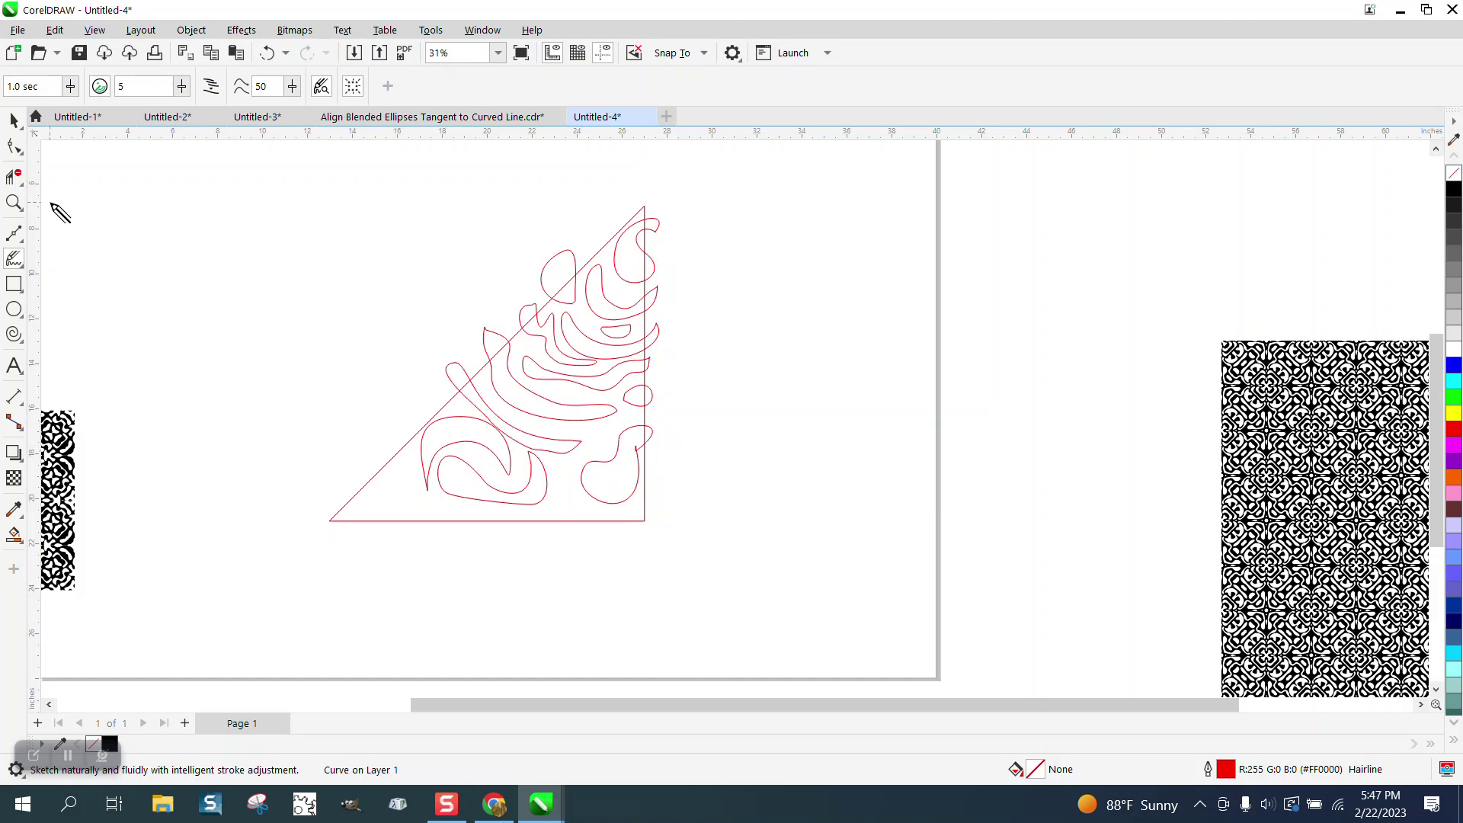
- Sketch a curve dipping below the base, a looping curve and a small loop in the lower-left corner
mouse_move(562, 544)
mouse_down()
mouse_move(562, 473)
mouse_move(607, 433)
mouse_move(572, 477)
mouse_move(562, 545)
mouse_up()
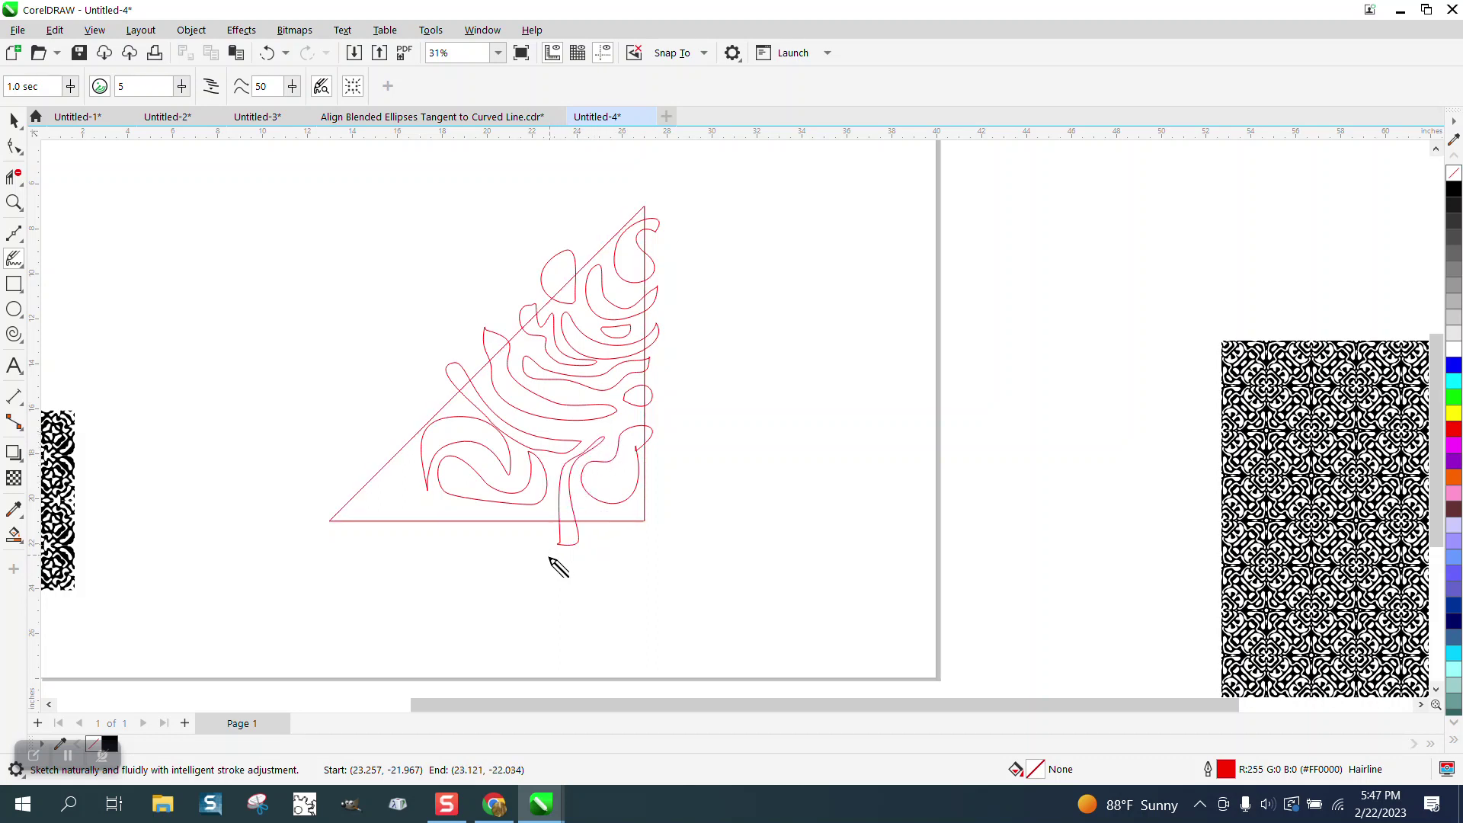
mouse_move(448, 526)
mouse_down()
mouse_move(423, 504)
mouse_move(415, 535)
mouse_move(409, 463)
mouse_move(391, 447)
mouse_move(403, 547)
mouse_move(450, 536)
mouse_up()
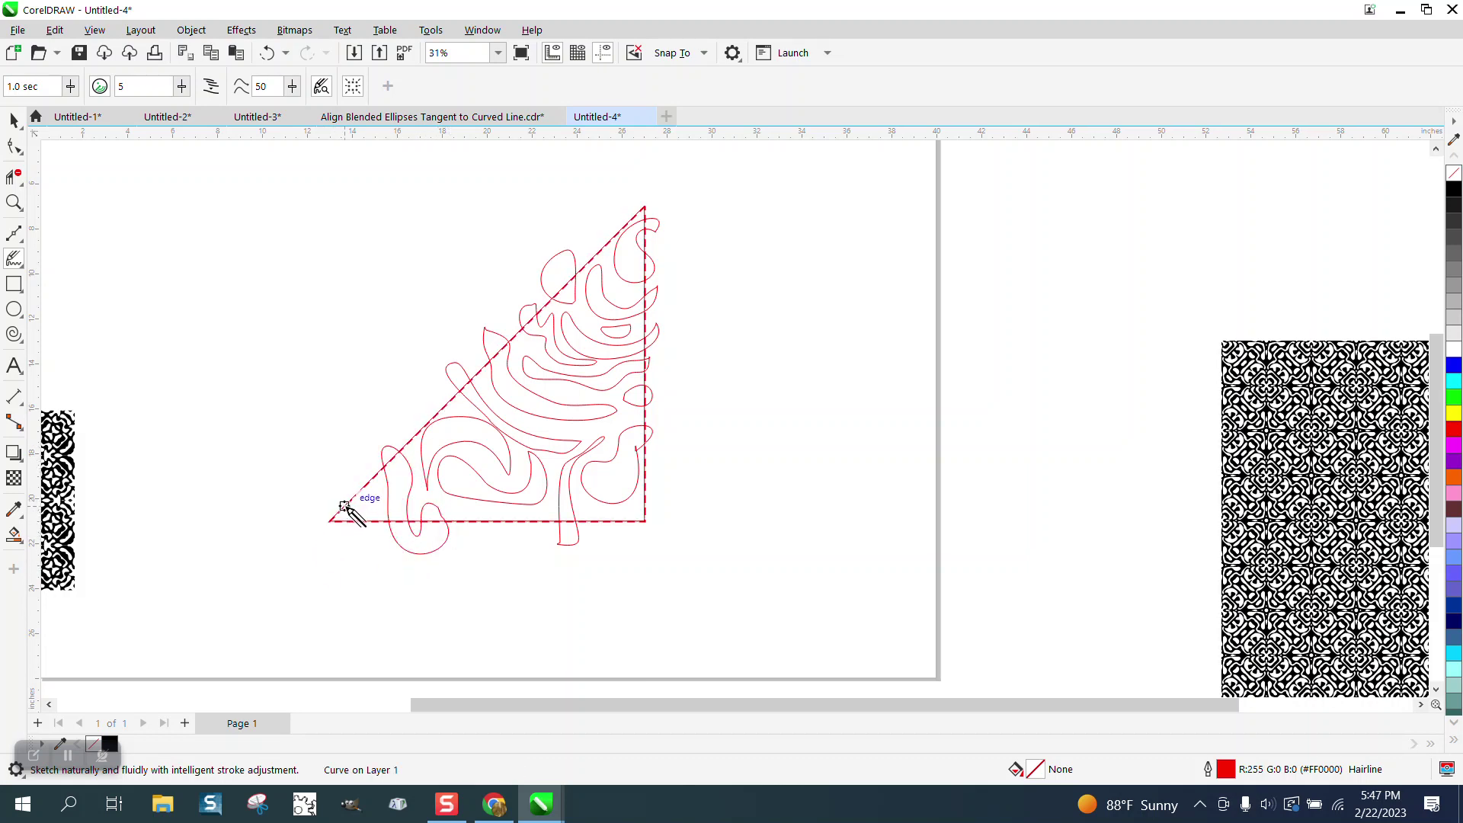
mouse_move(364, 500)
mouse_down()
mouse_move(381, 509)
mouse_move(365, 503)
mouse_move(358, 524)
mouse_up()
- Zoom in and trim the stray spike by the right edge with Virtual Segment Delete
click(14, 201)
drag(608, 434, 688, 499)
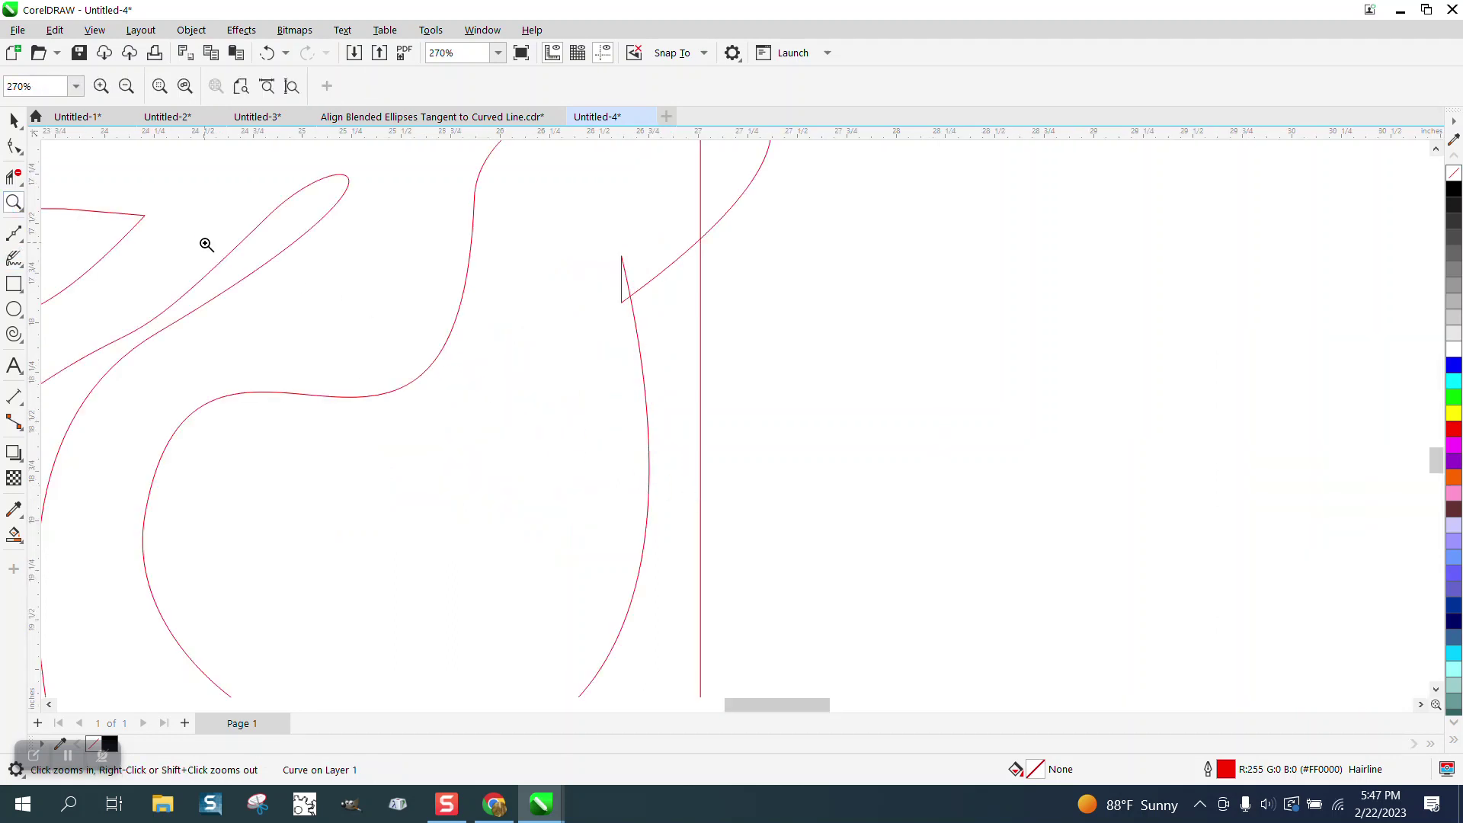
click(19, 183)
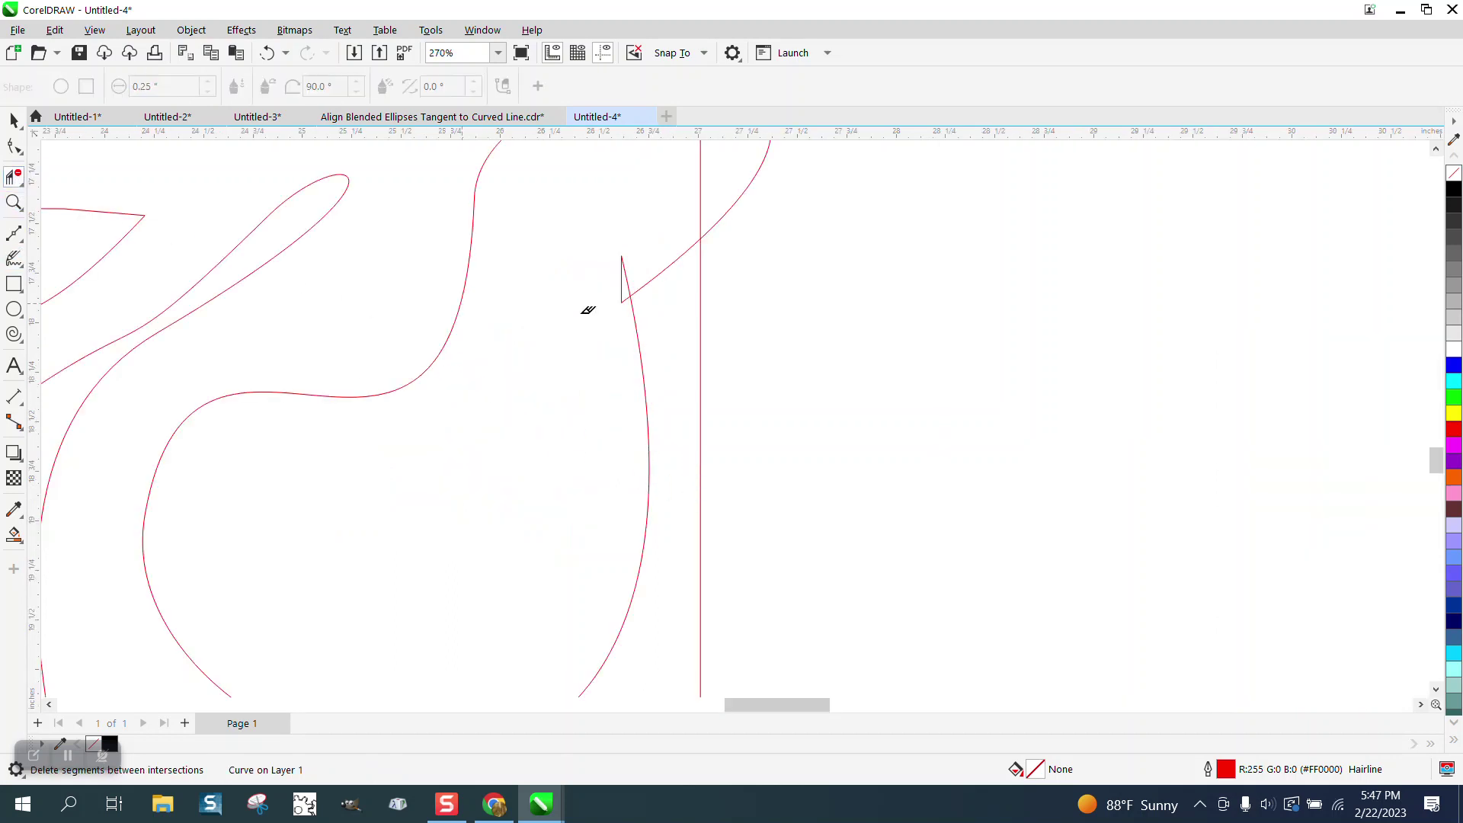
click(622, 278)
scroll(657, 323, down, 3)
scroll(563, 362, down, 2)
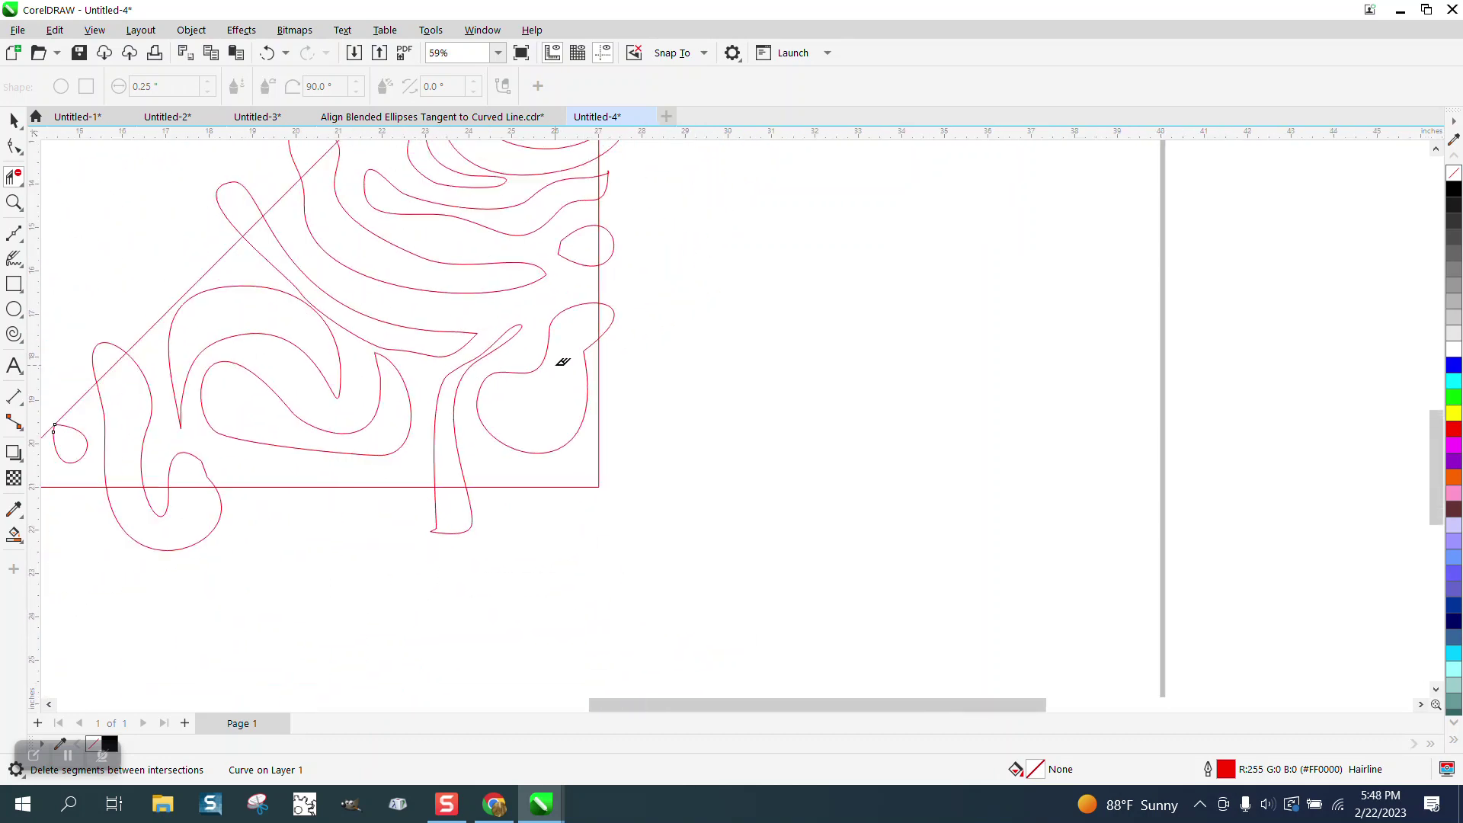
scroll(564, 519, down, 1)
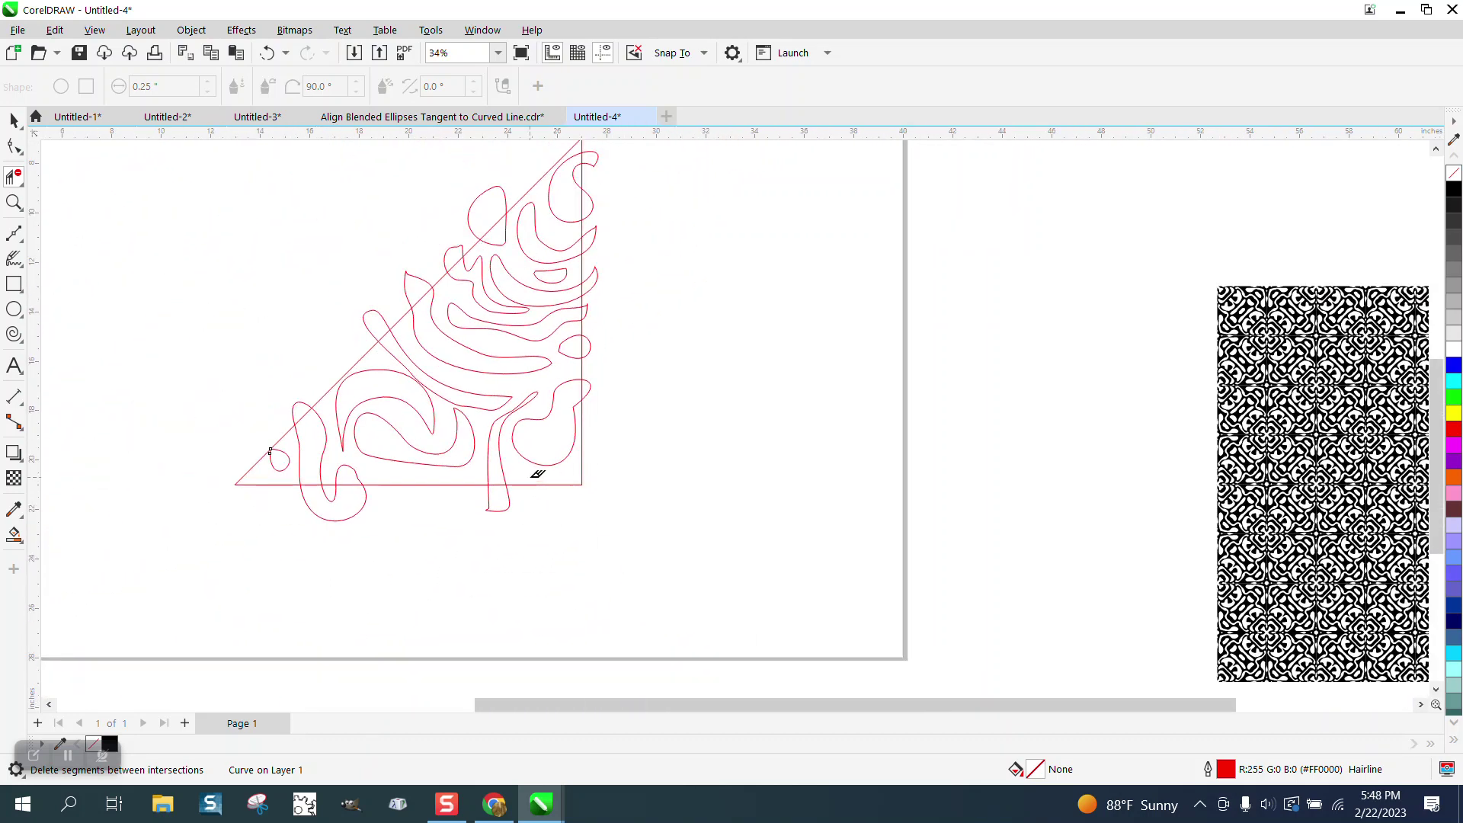
scroll(380, 450, down, 1)
click(11, 121)
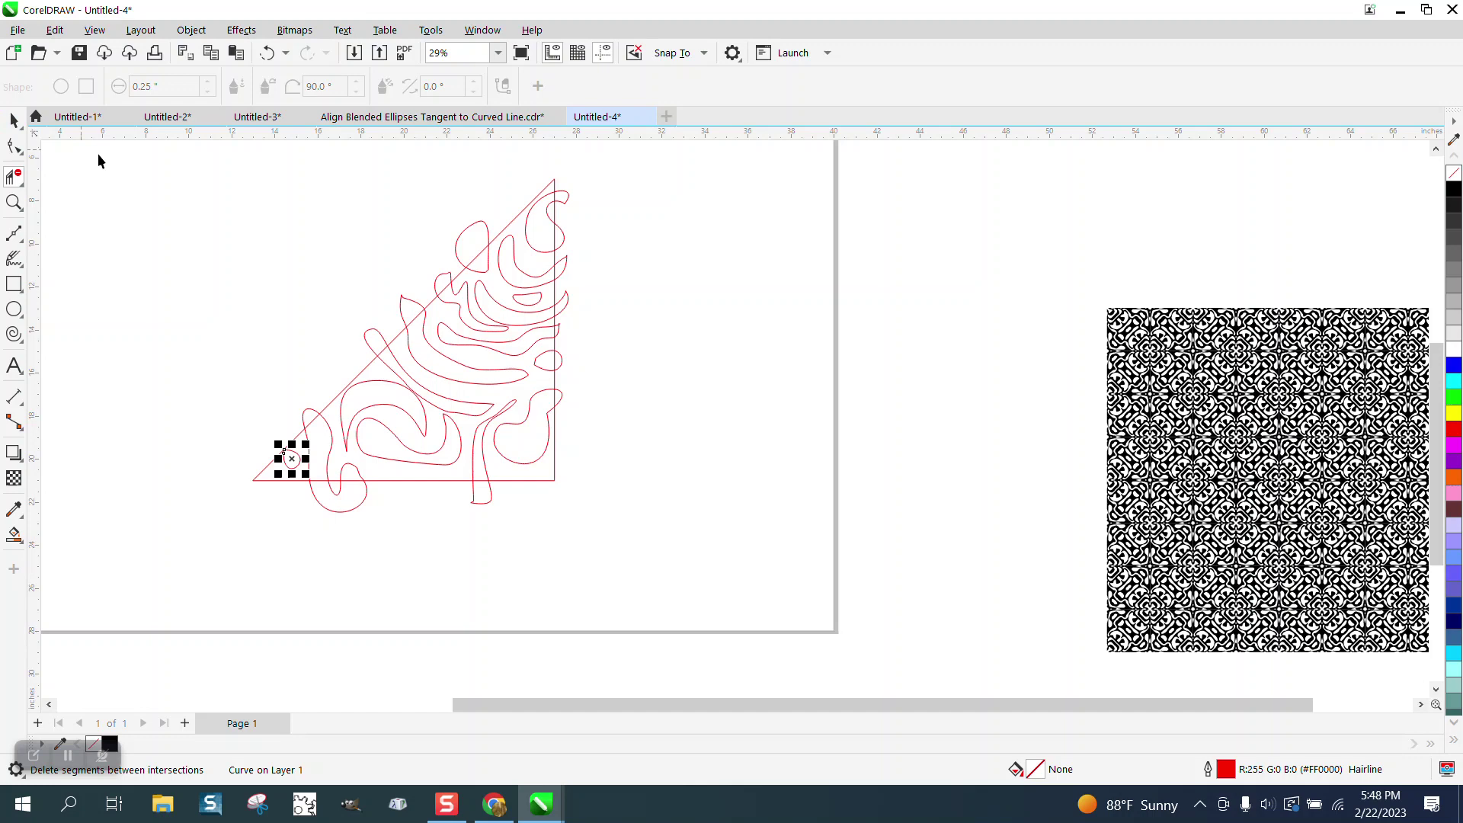
- Move the red triangle 16 inches to the right with a nudge
click(557, 187)
click(623, 186)
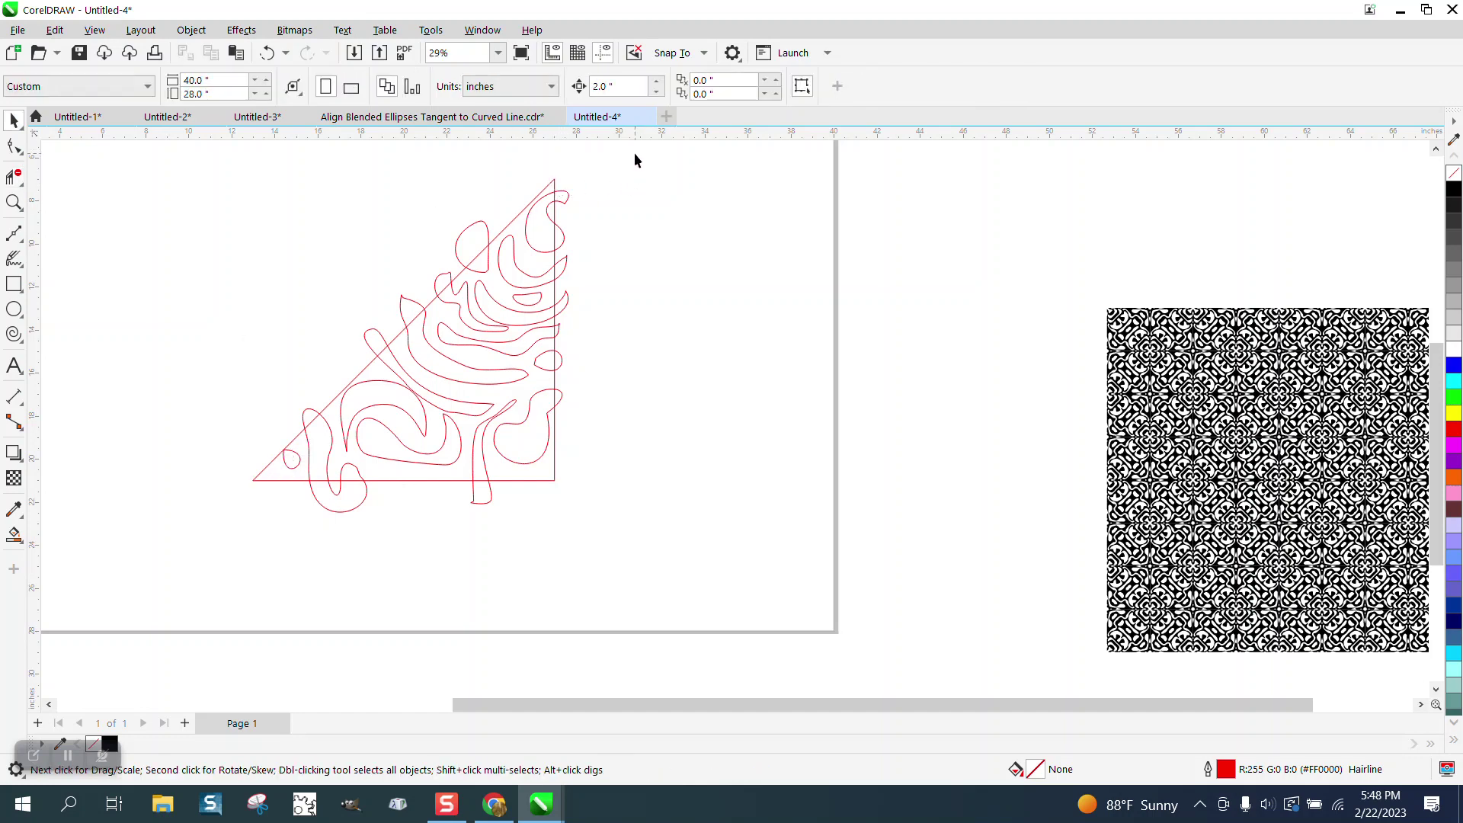
text(16)
click(557, 187)
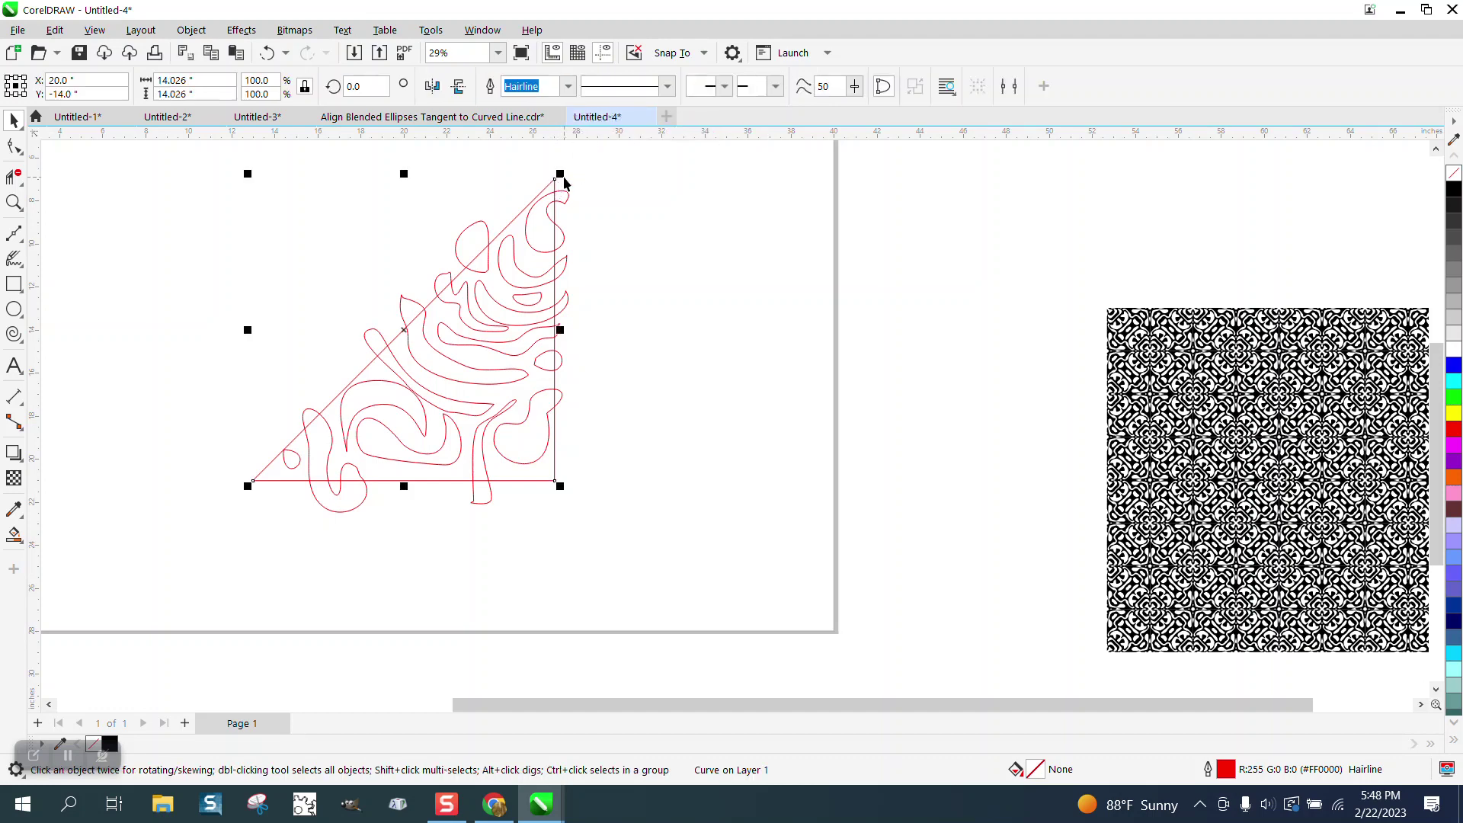
key(Right)
- Group all swirl curves into one object and bring the triangle back over them
drag(255, 181, 332, 405)
drag(658, 561, 659, 564)
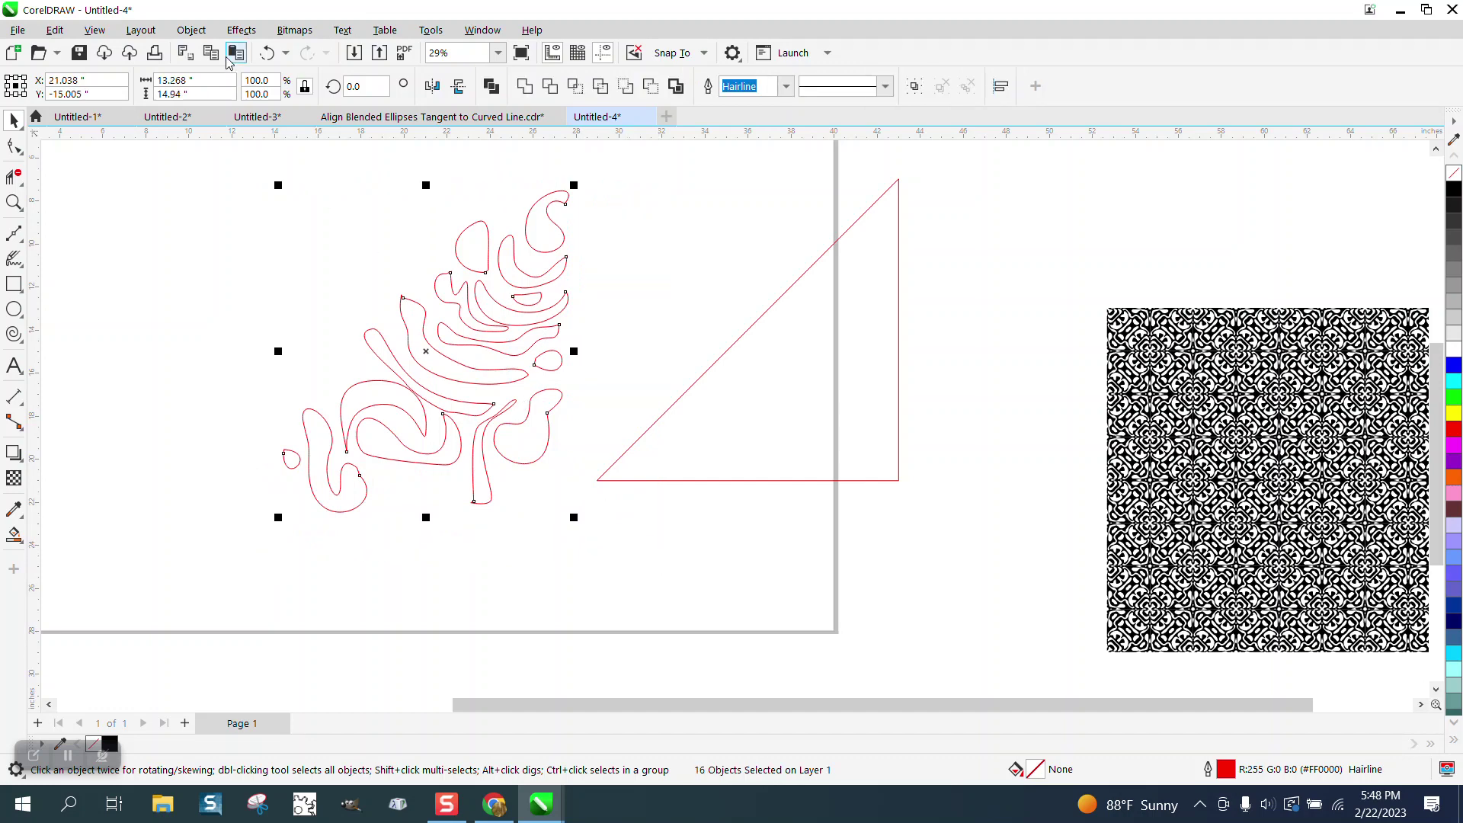
click(191, 29)
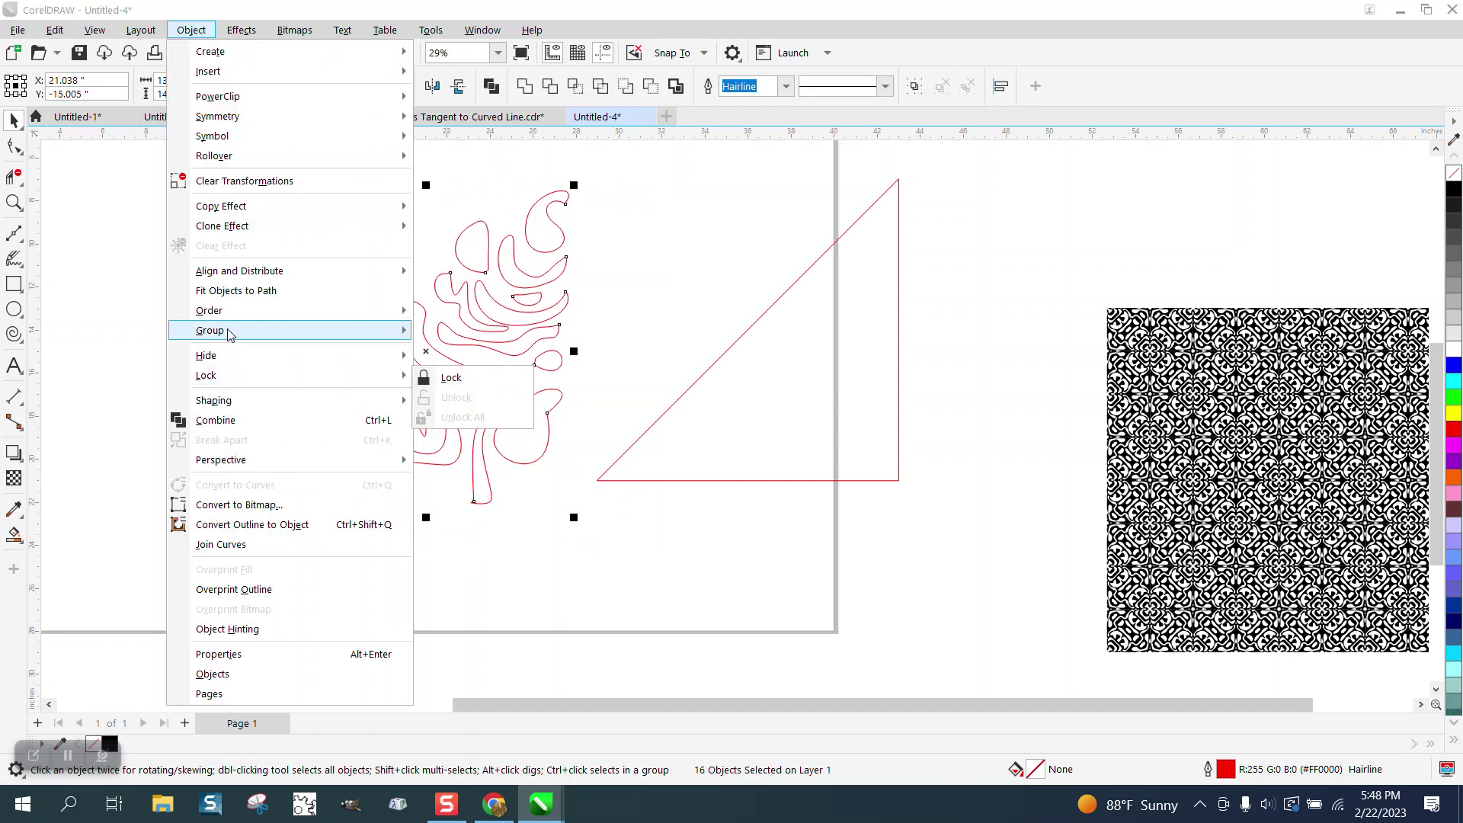
mouse_move(230, 334)
click(449, 332)
click(715, 396)
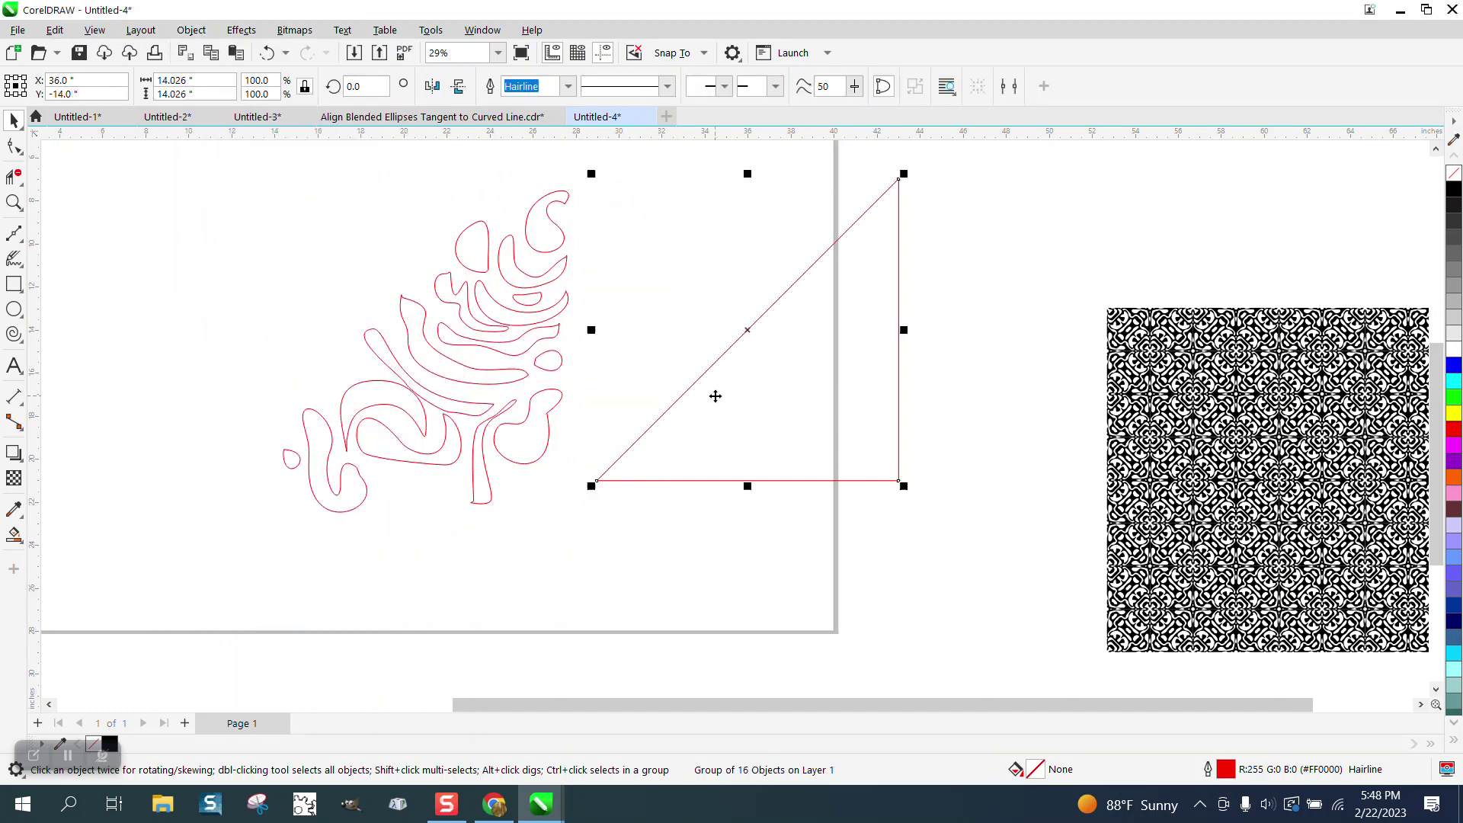
key(ctrl+z)
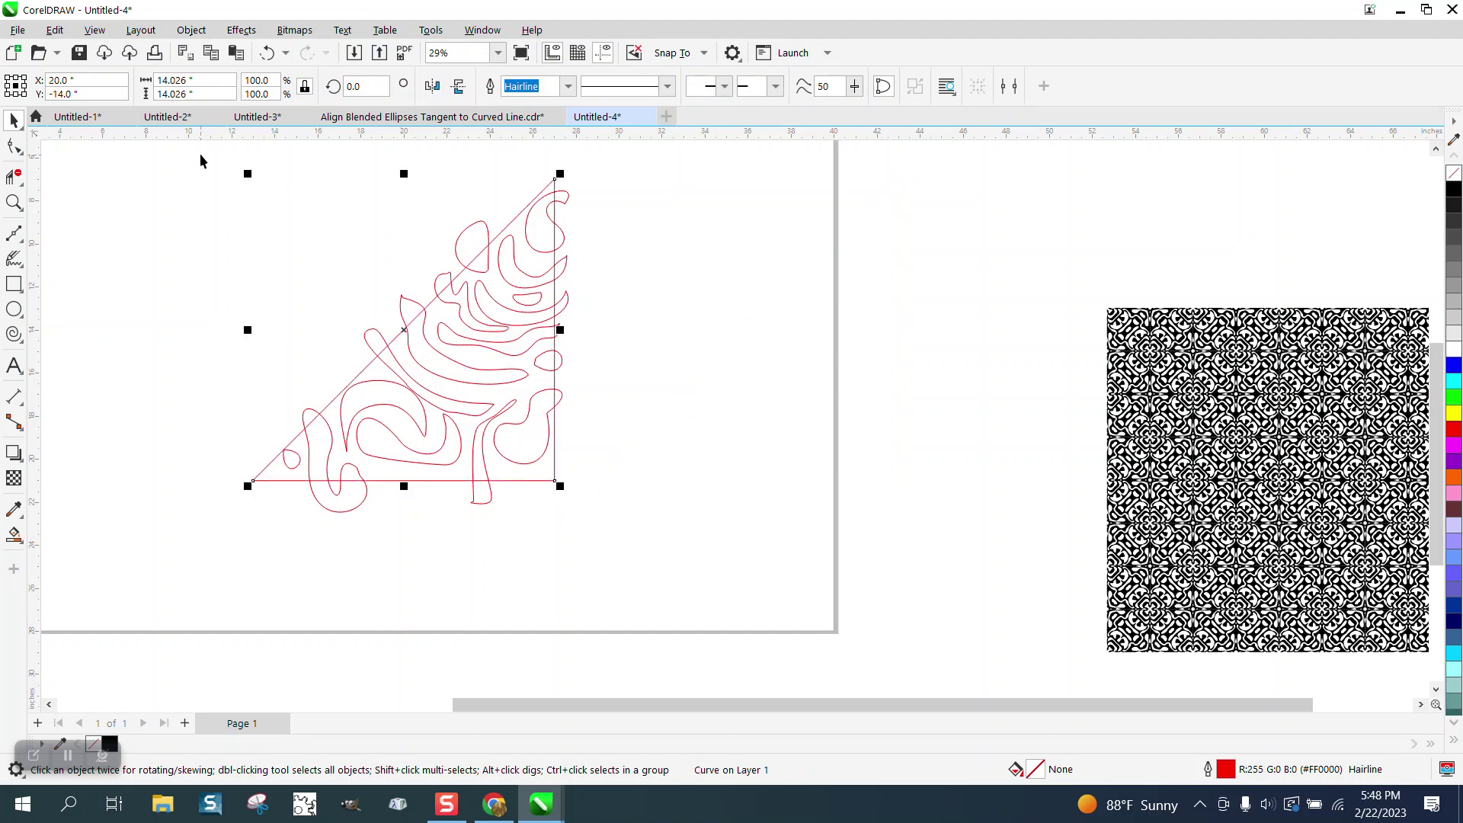
- Intersect the triangle with the swirl group and shift the trimmed copy to the right
drag(197, 151, 415, 486)
drag(695, 527, 695, 526)
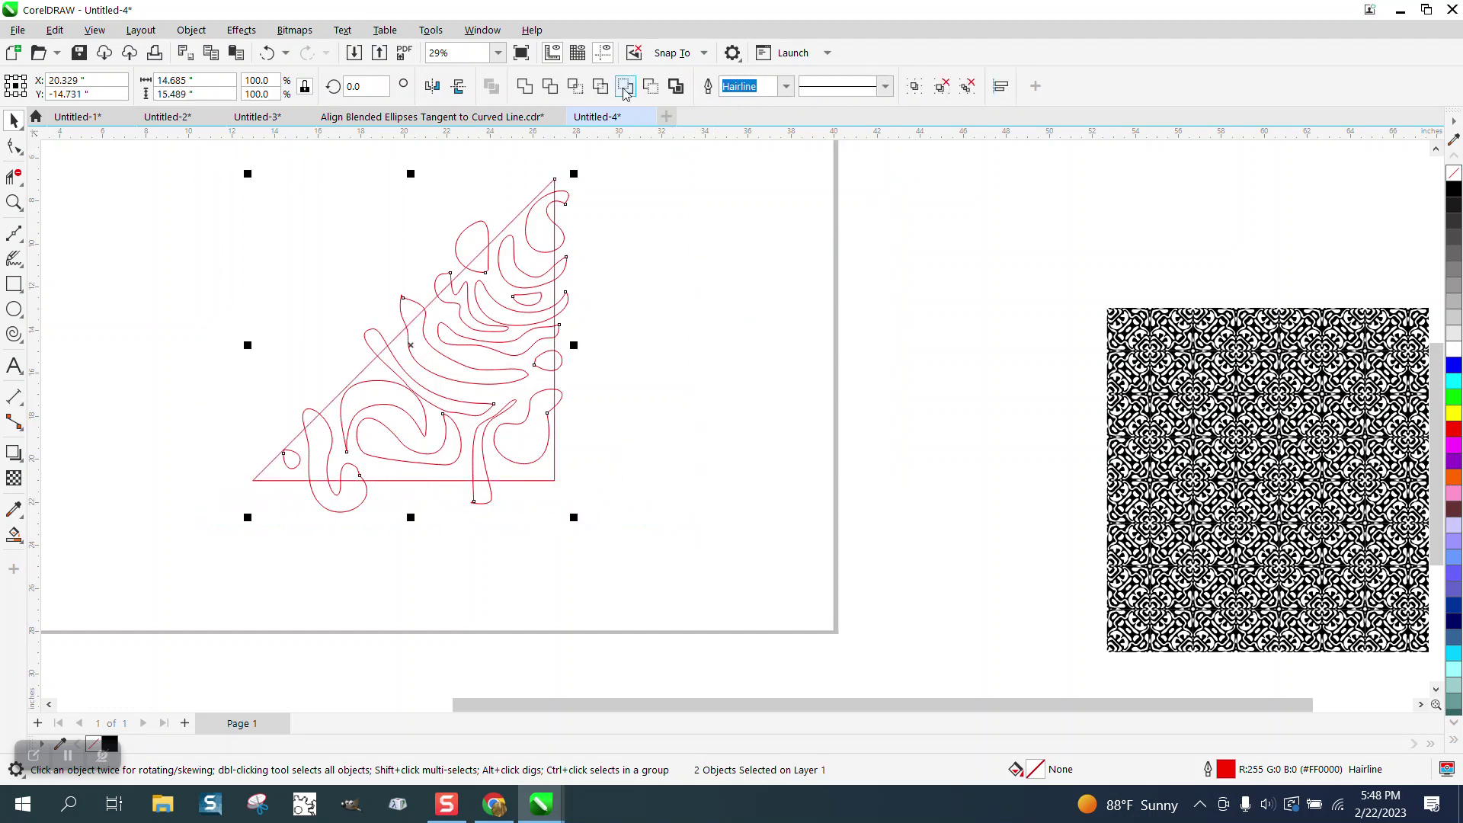
click(574, 84)
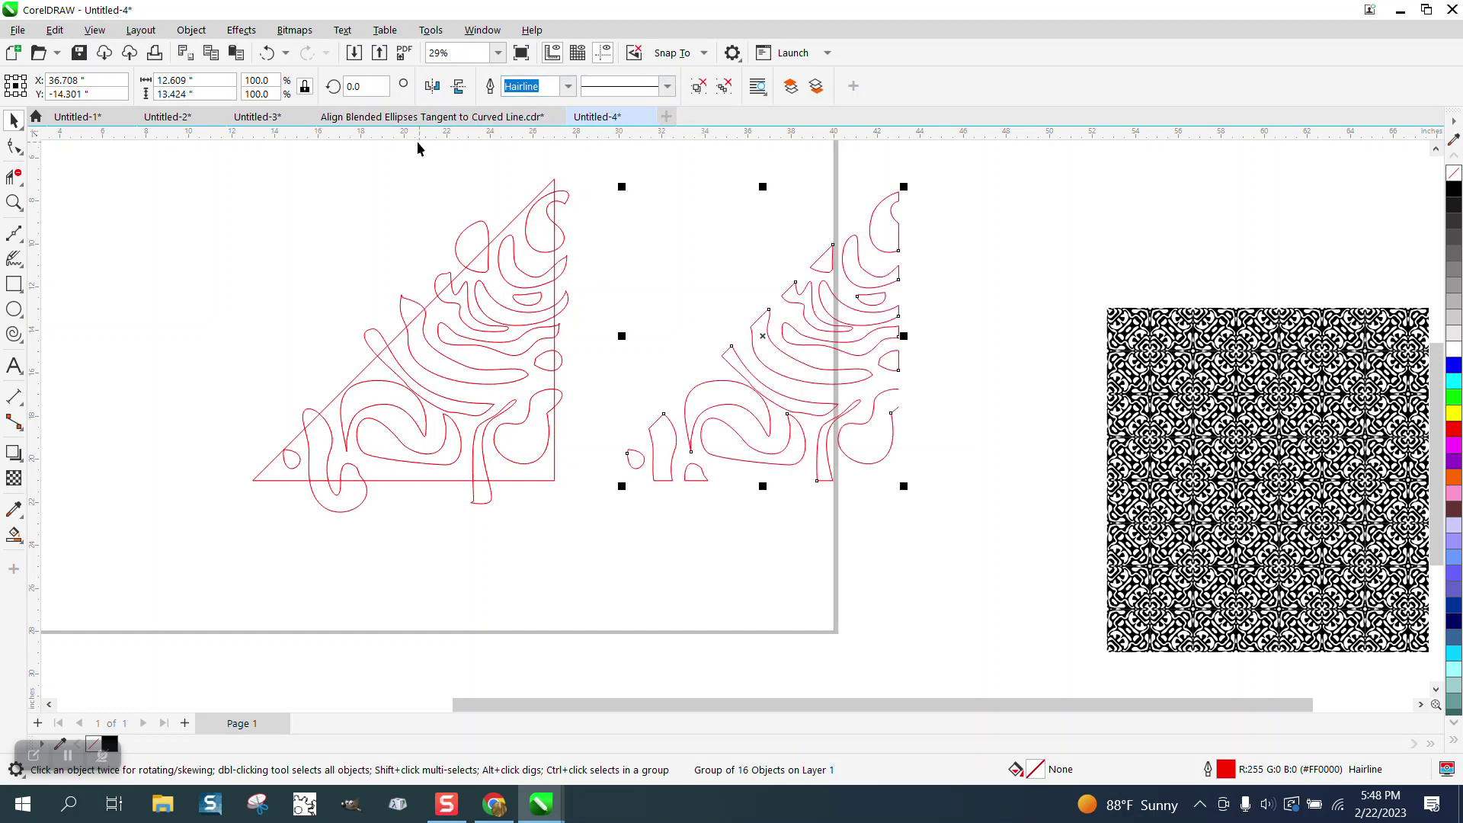
click(267, 53)
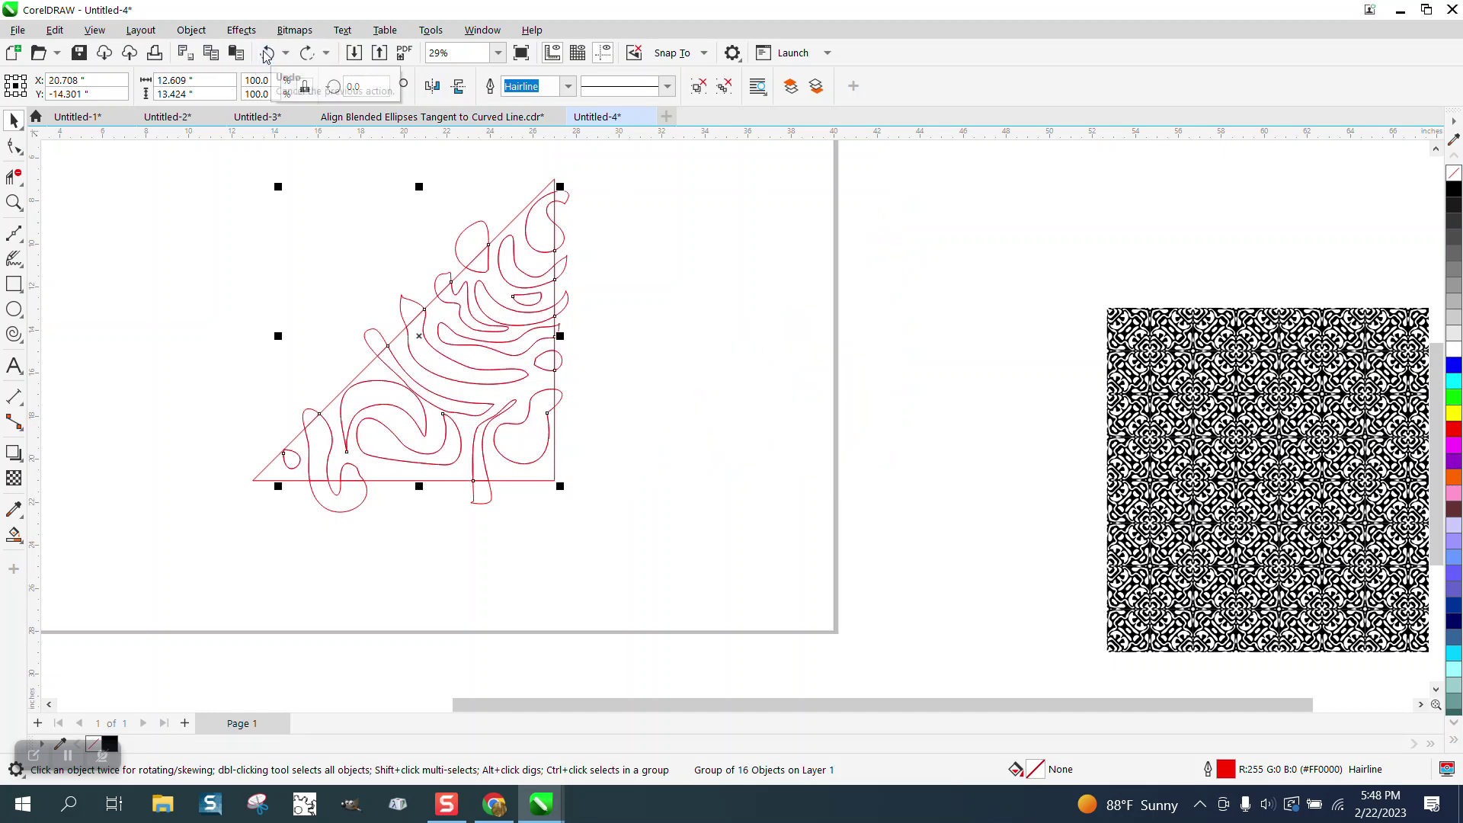
click(267, 53)
drag(231, 150, 724, 526)
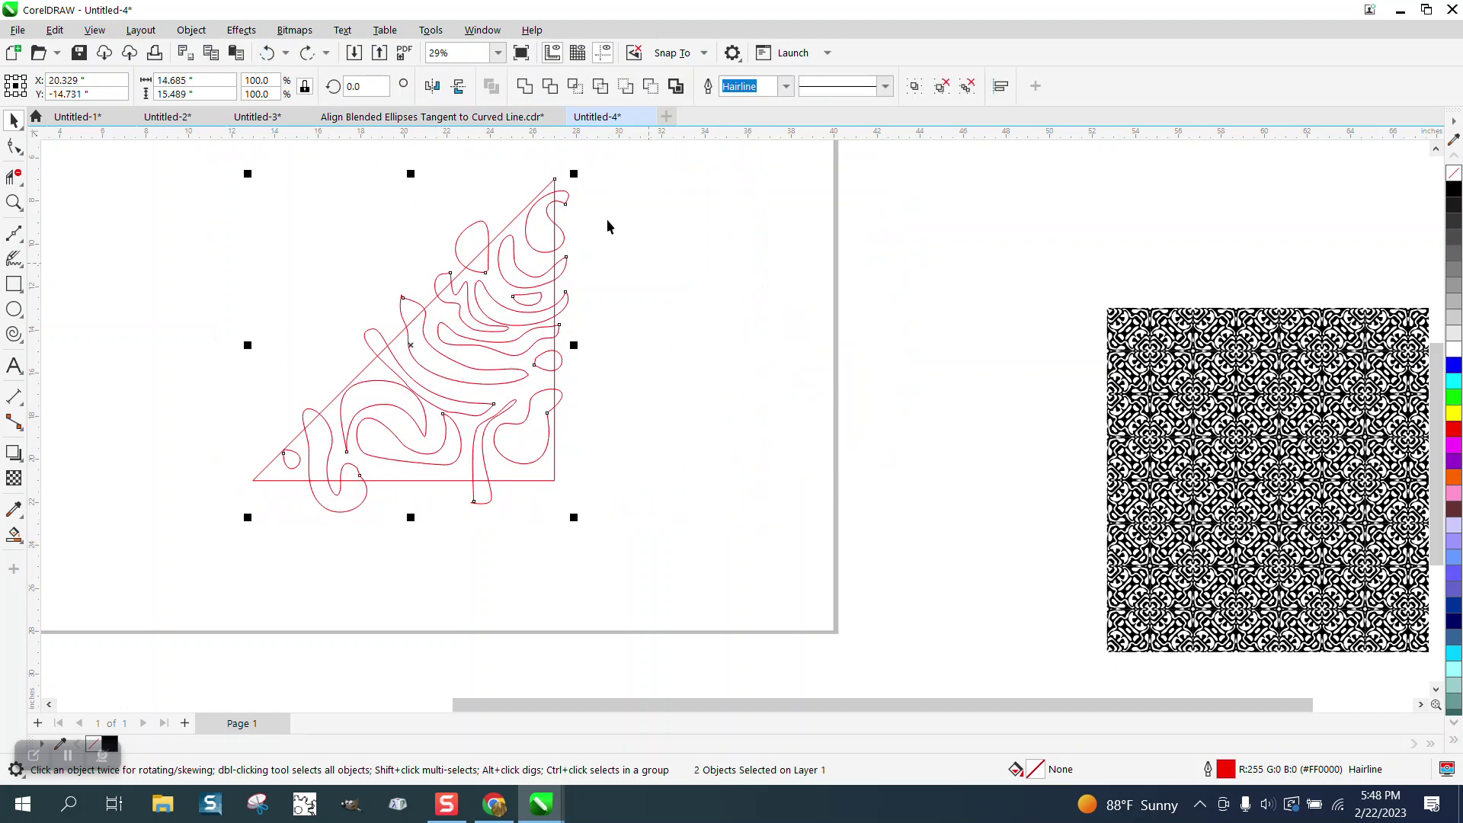
click(576, 86)
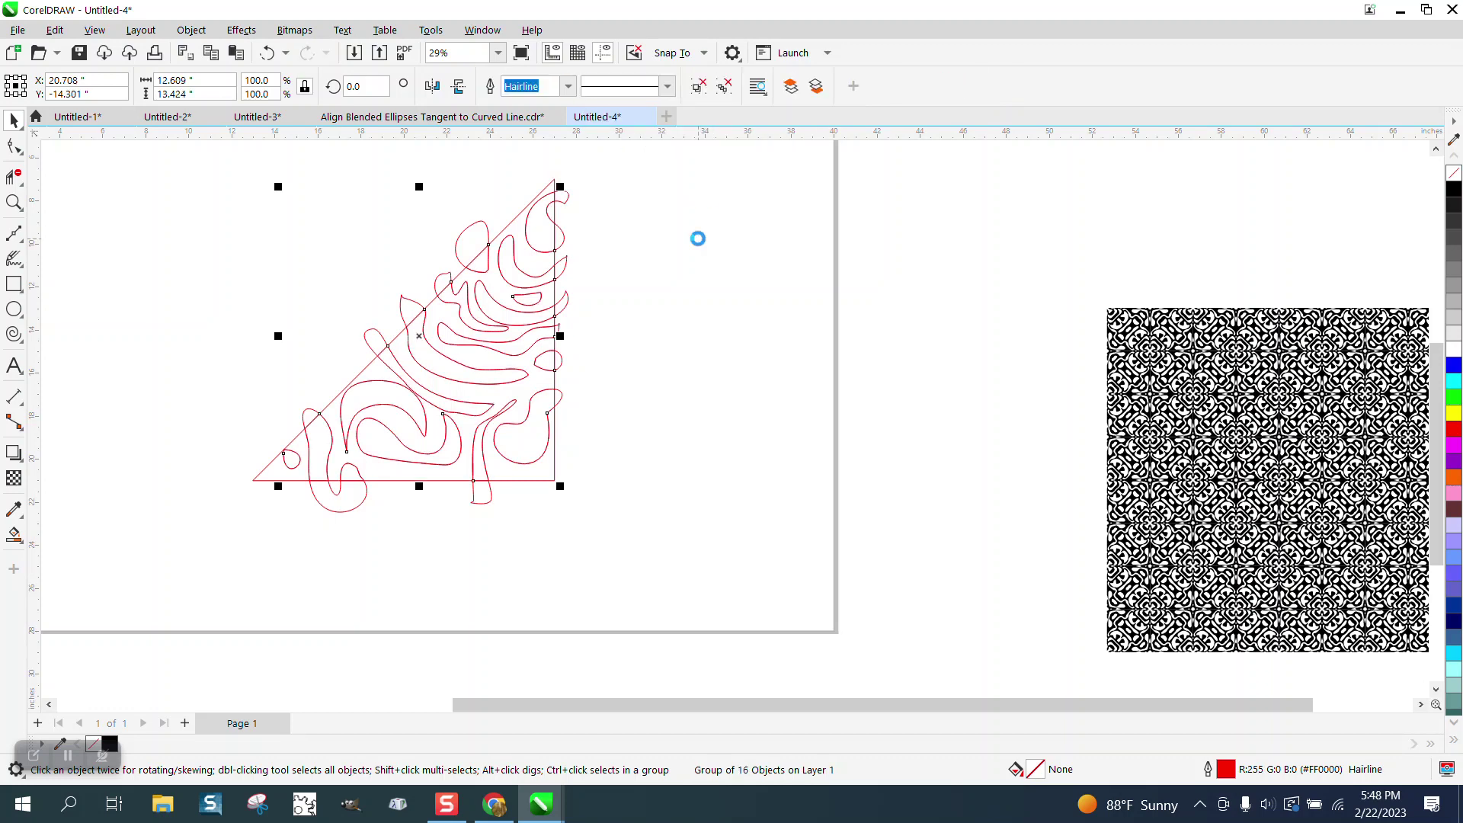
key(shift+Right)
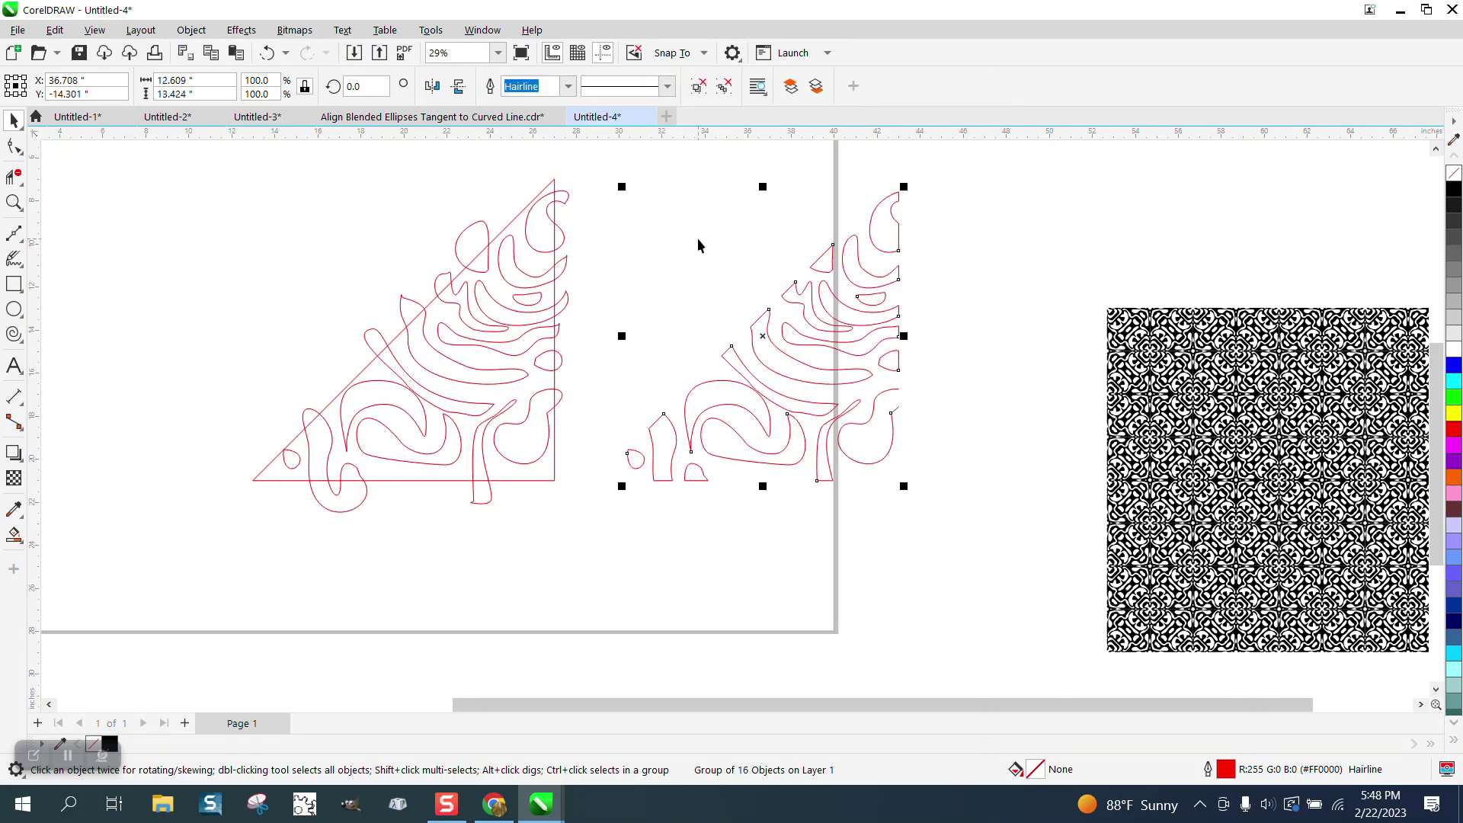
- Give the trimmed swirl shapes a black outline
right_click(1455, 188)
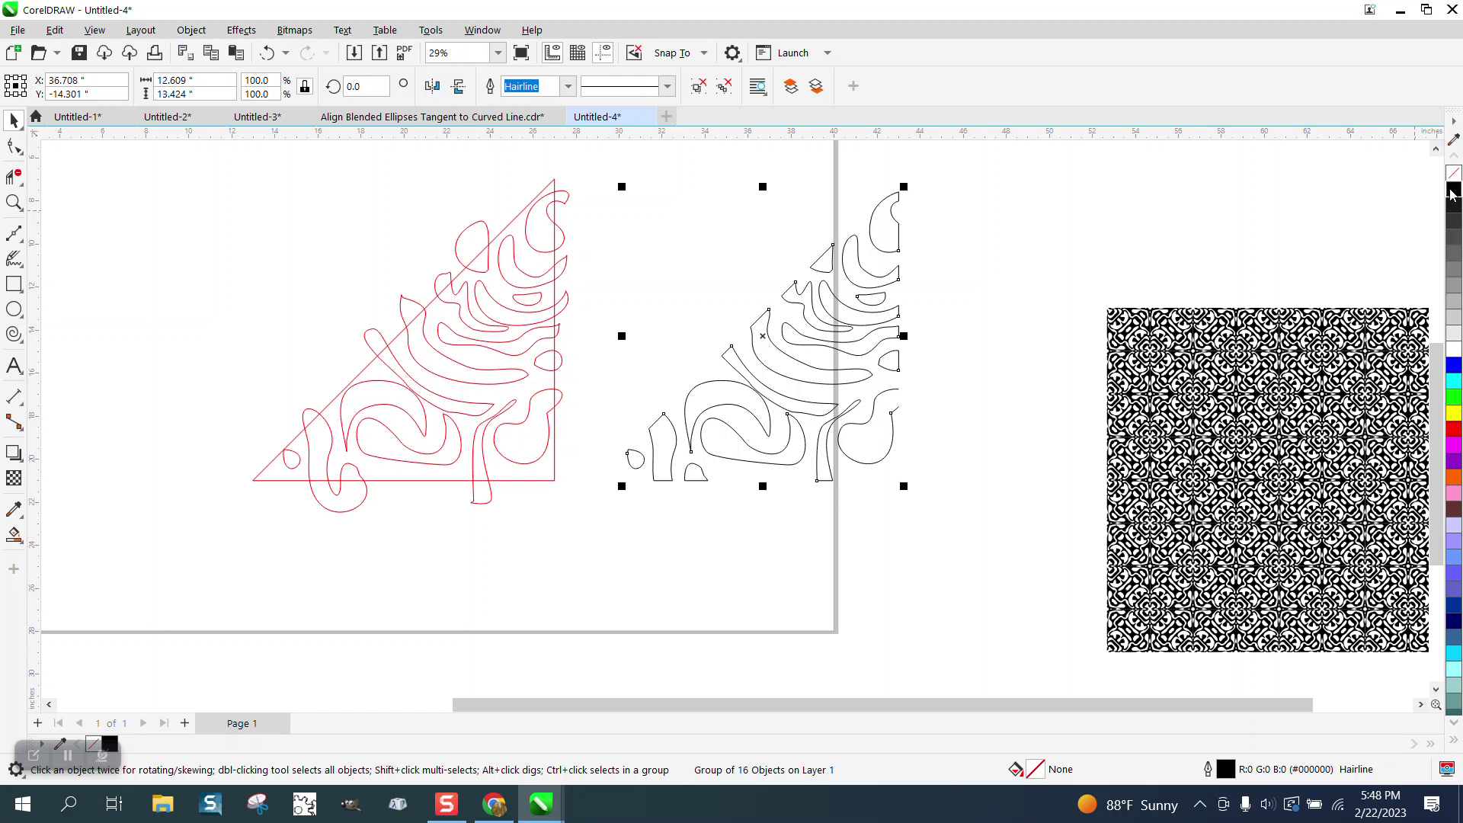
click(1452, 197)
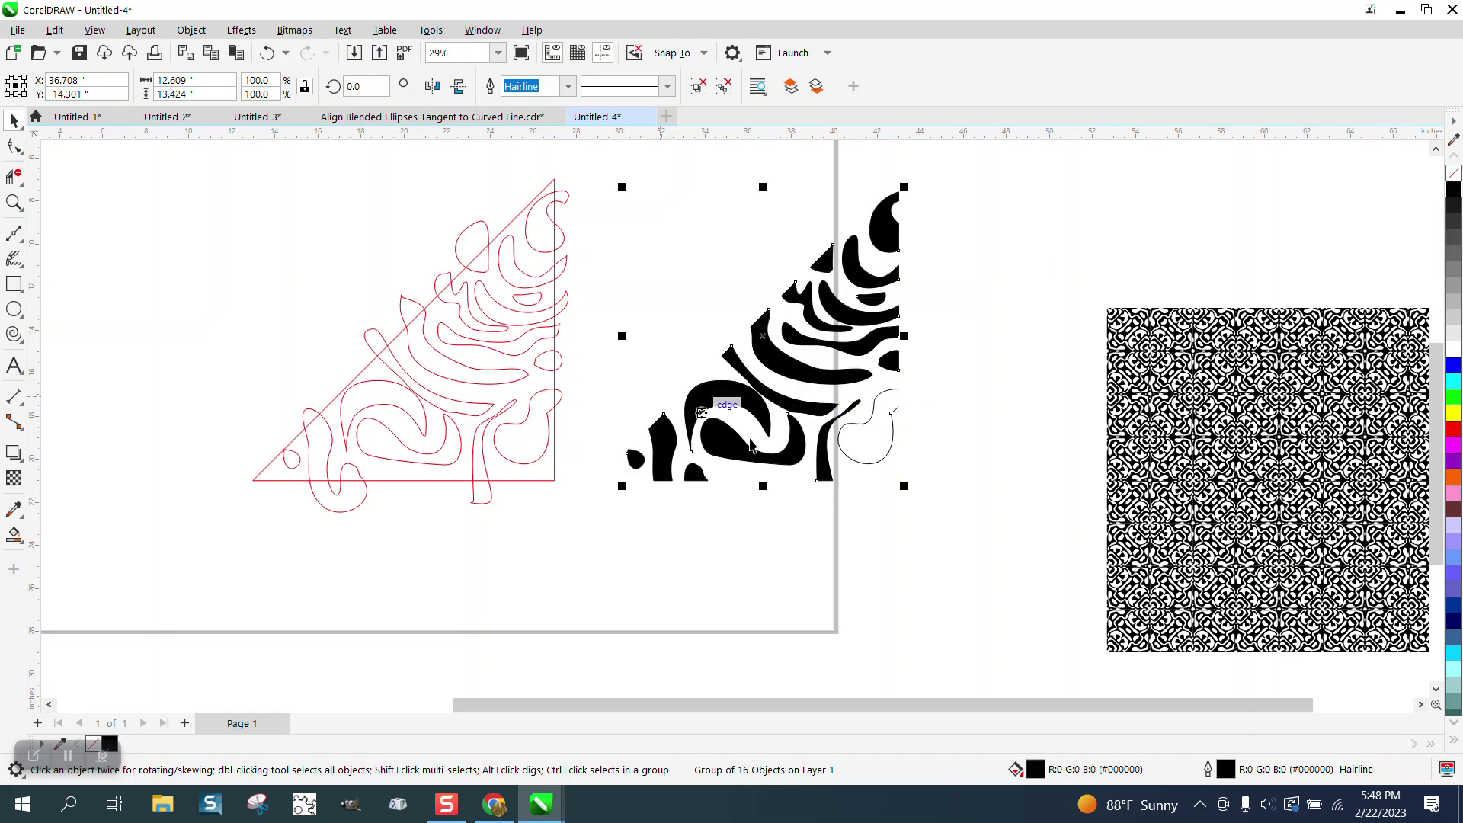
click(267, 53)
click(932, 450)
click(886, 420)
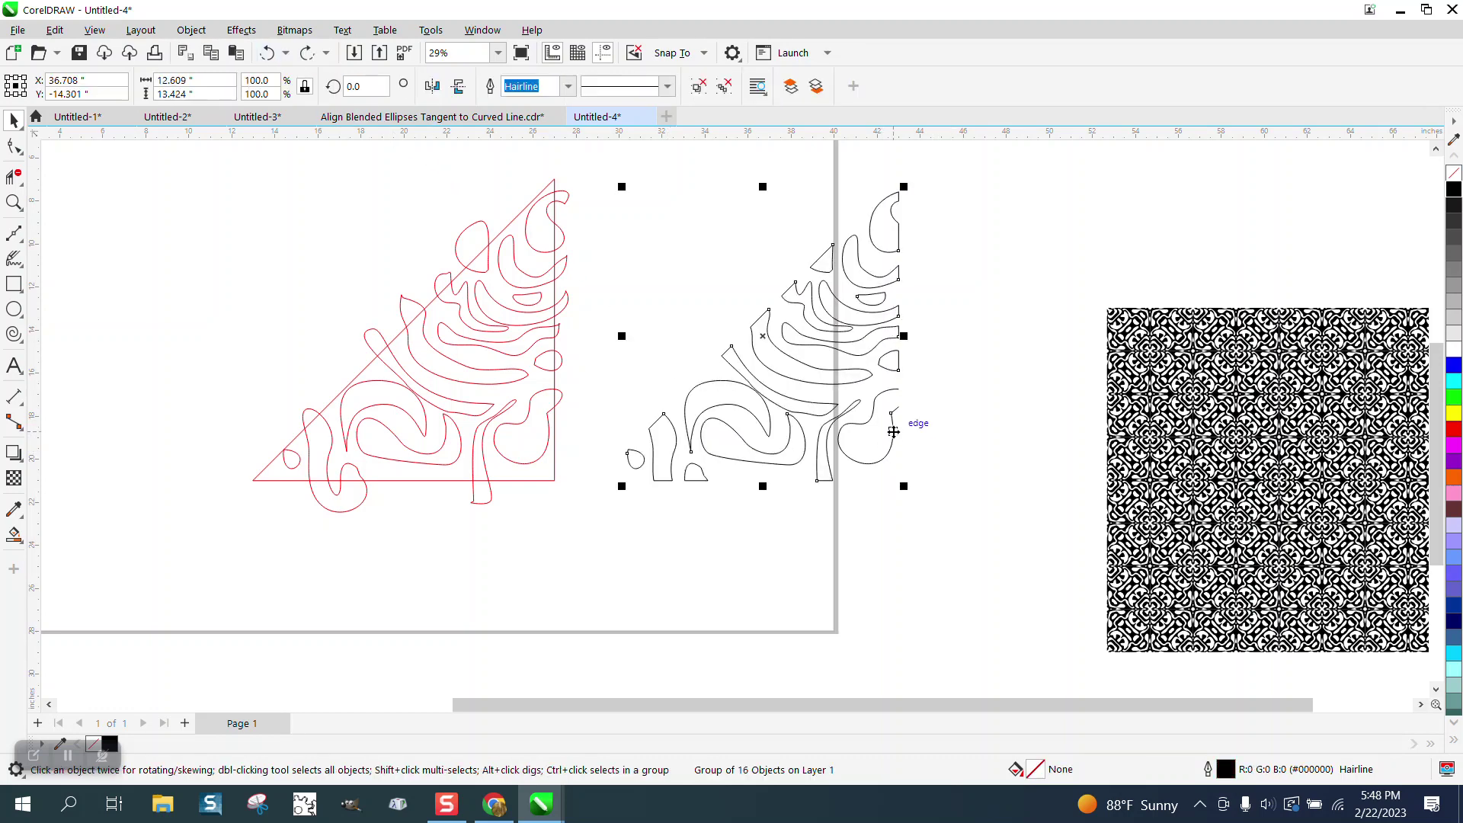
- Ungroup the trimmed swirl shapes and delete the clipped bottom-right piece
click(191, 29)
mouse_move(241, 318)
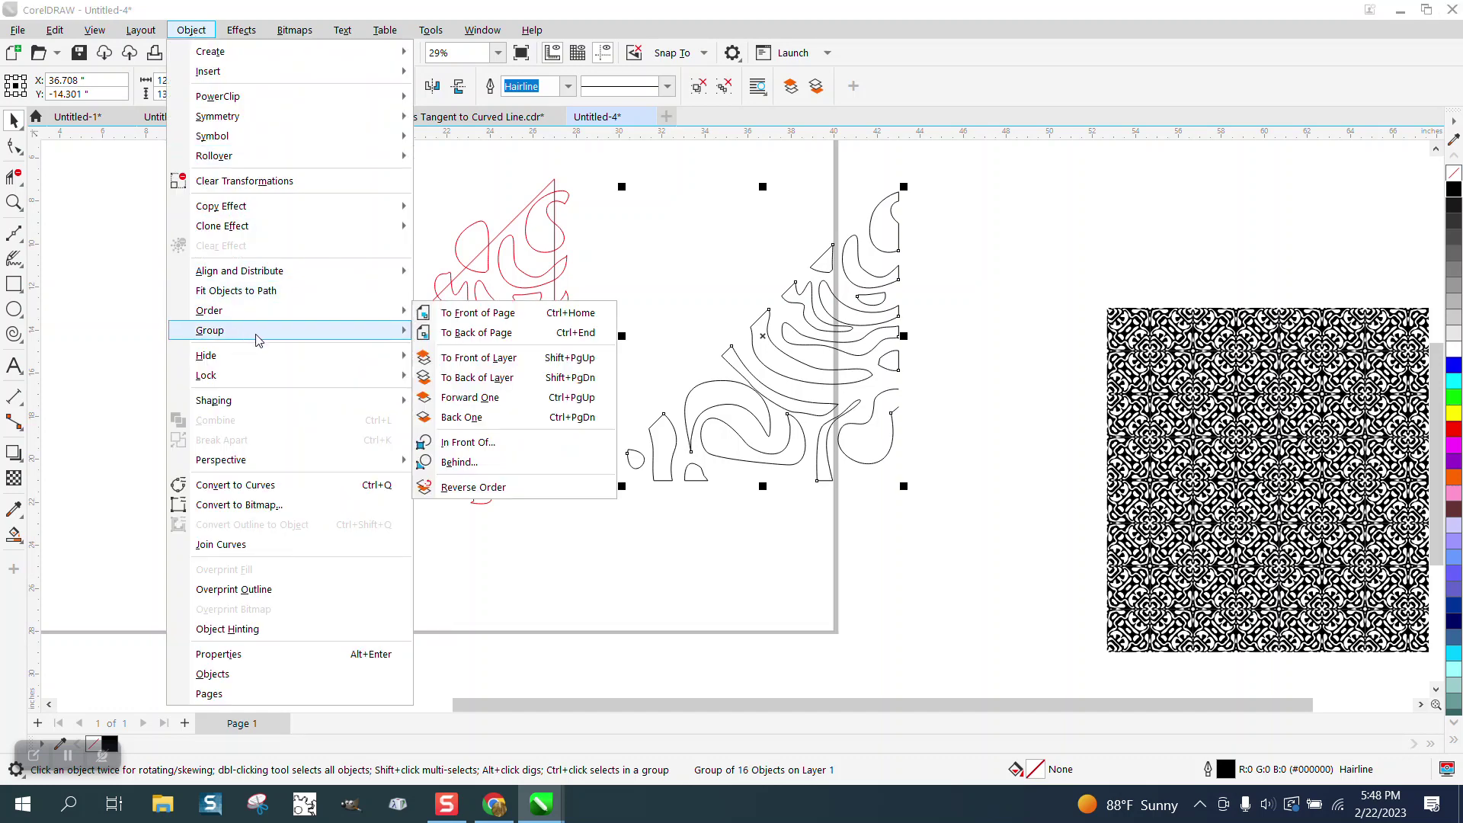
click(472, 346)
click(971, 447)
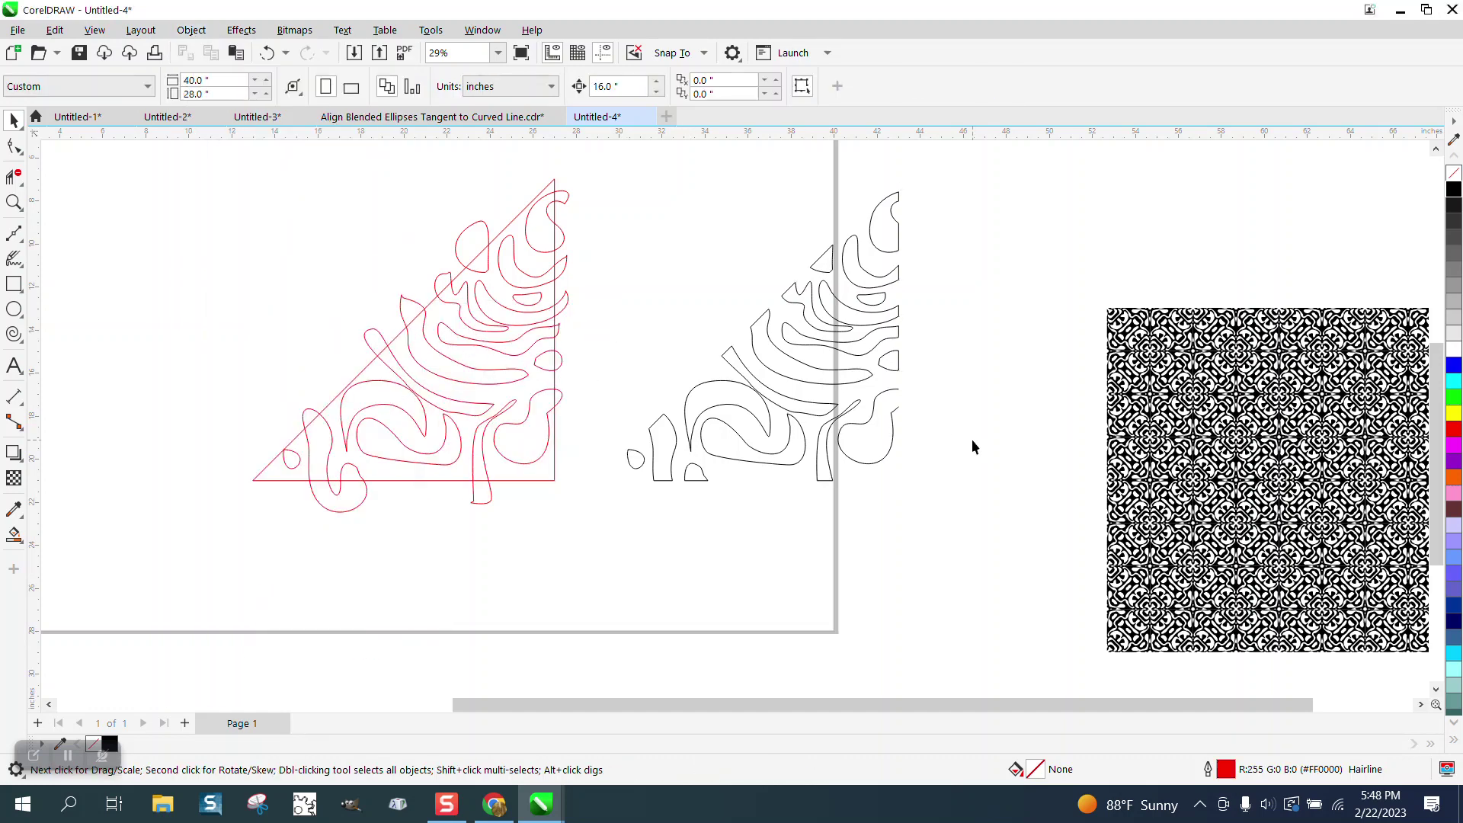
click(893, 435)
key(Delete)
- Smart Fill a rounded replacement shape into the gap, then fill every swirl shape black
click(13, 535)
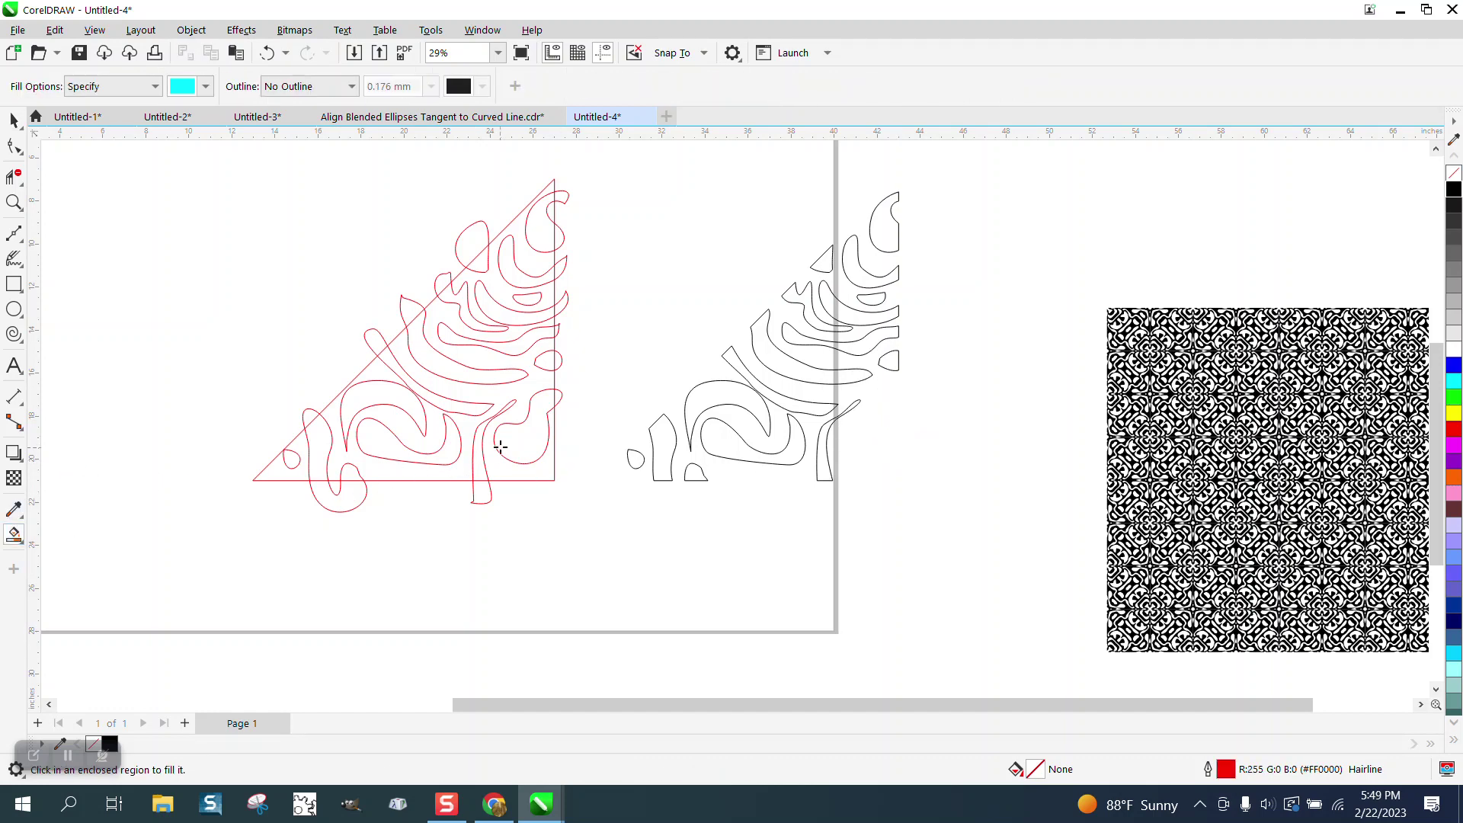
click(522, 442)
key(ctrl+z)
key(ctrl+z)
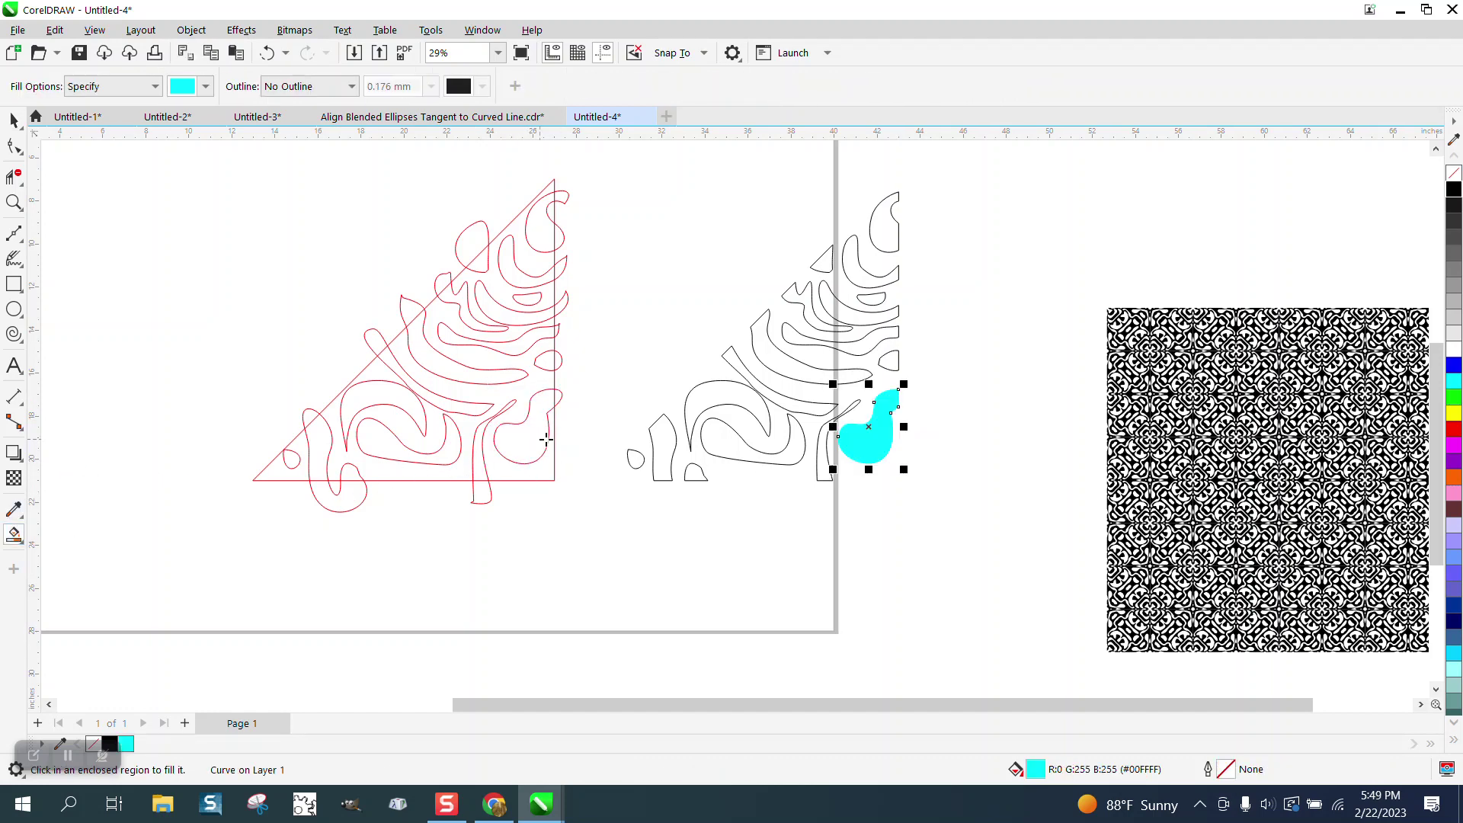
click(1452, 190)
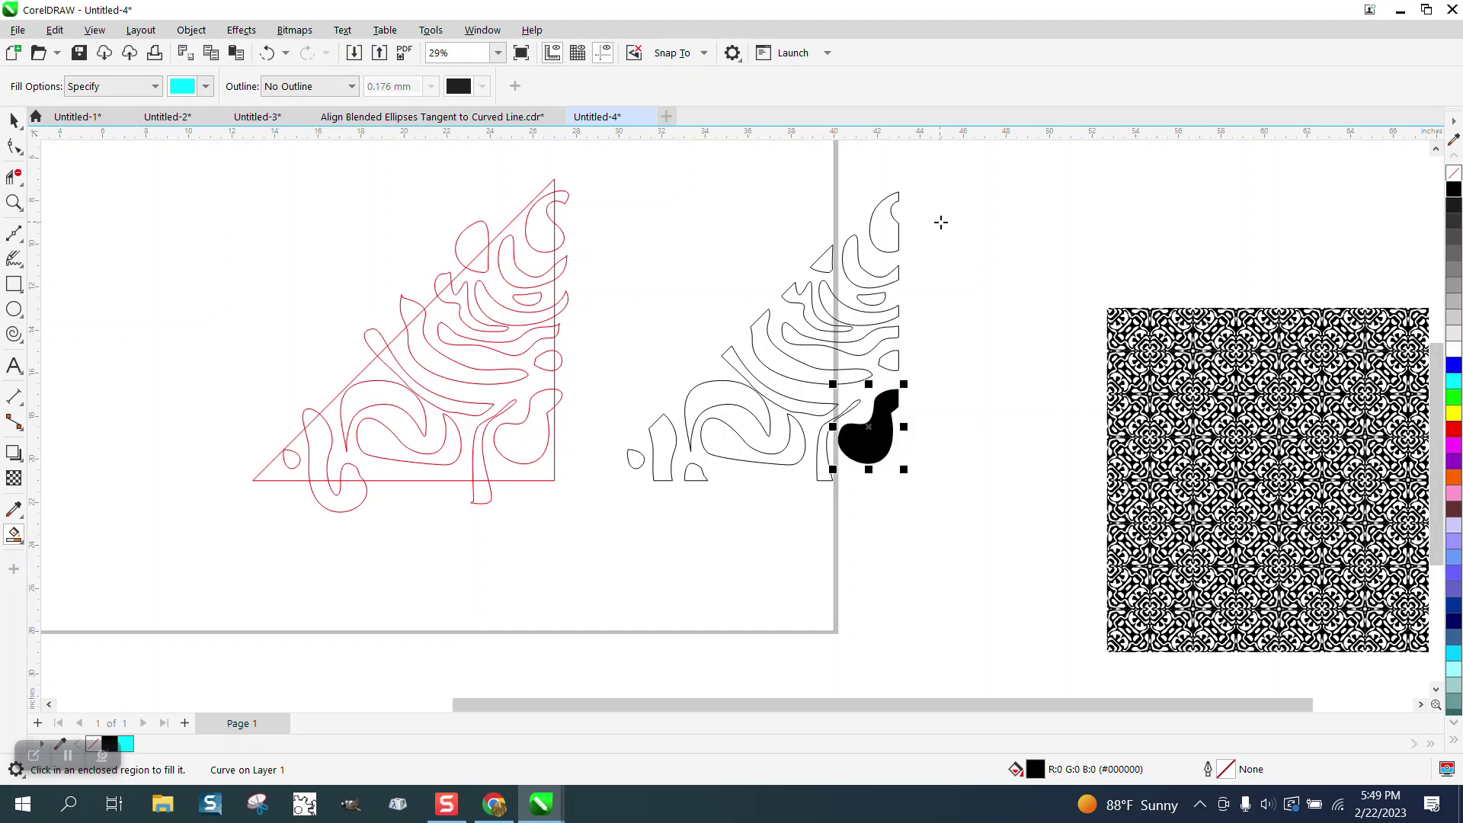
key(space)
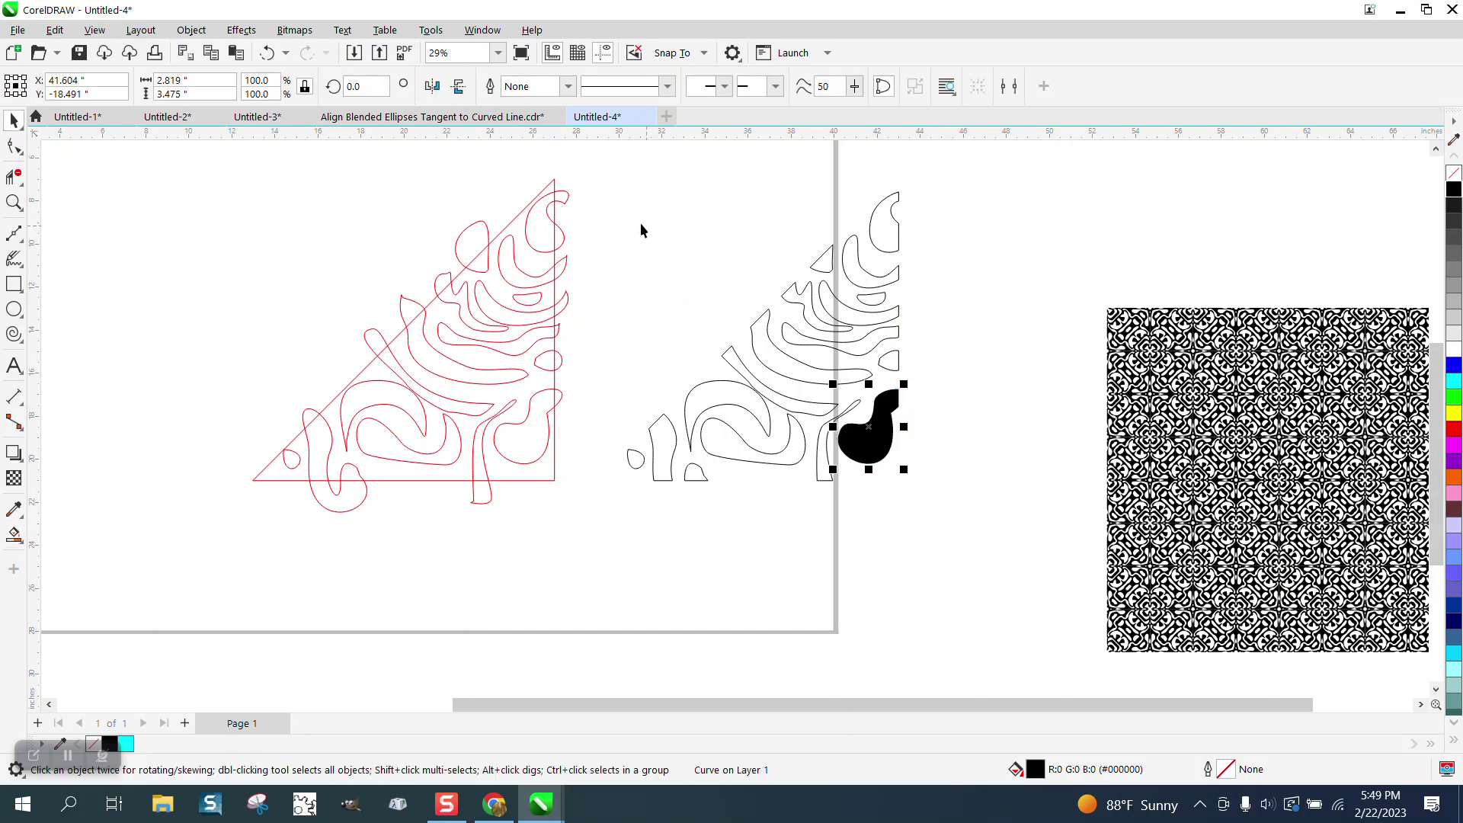
drag(607, 183, 1002, 506)
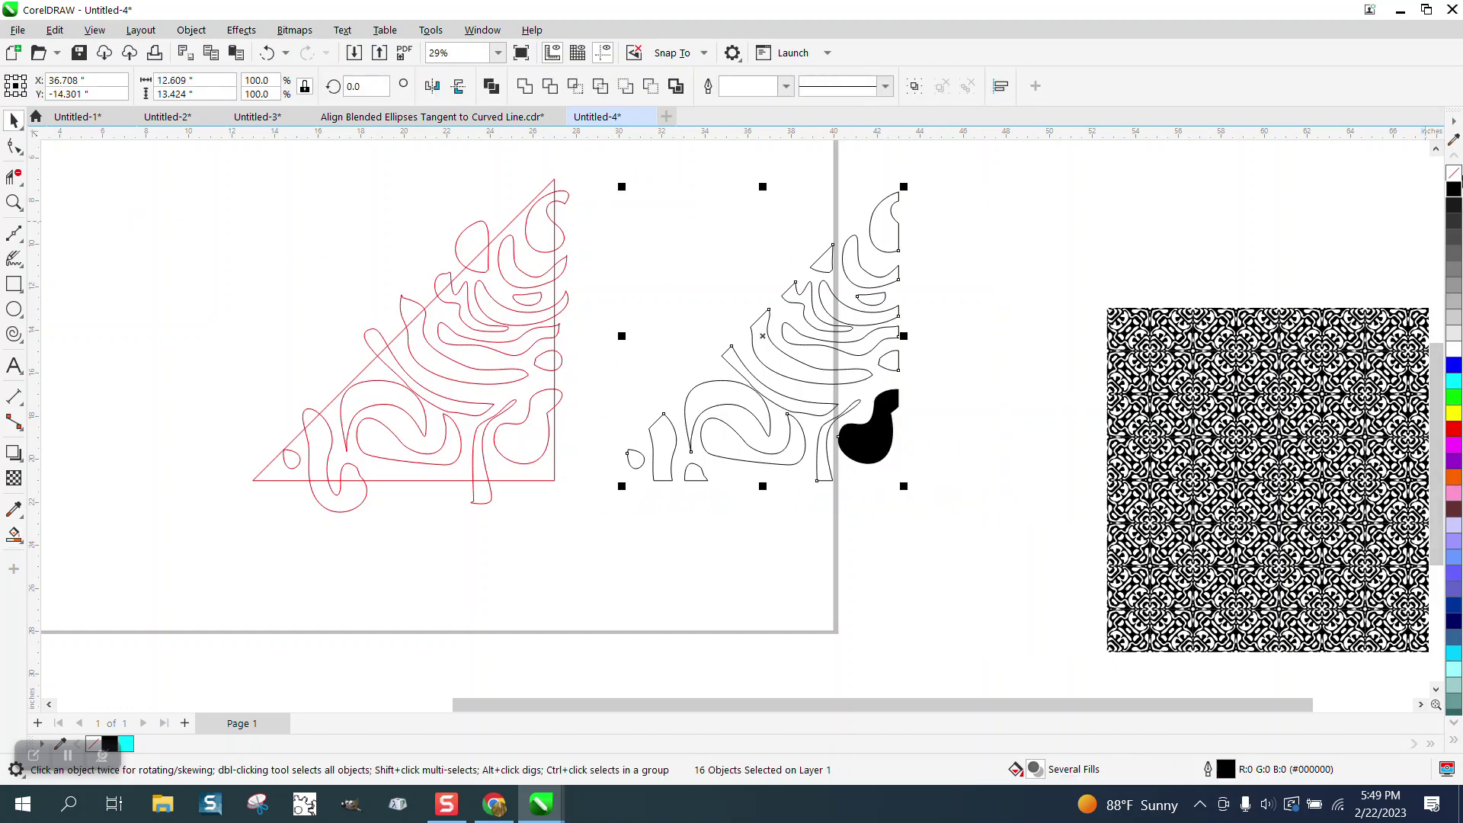
click(1453, 190)
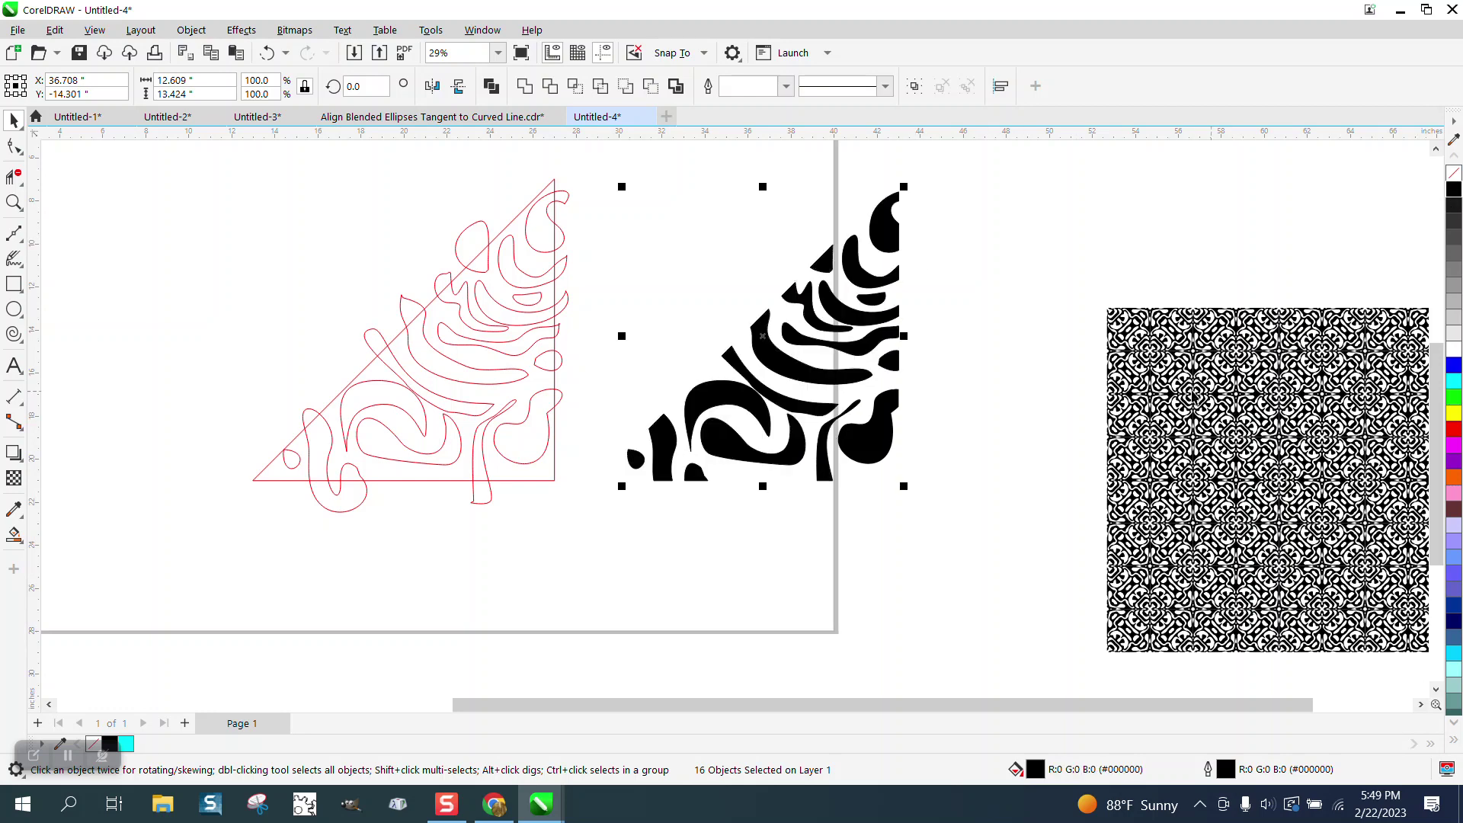
- Zoom out and move the right sample pattern down and to the right
scroll(1188, 394, down, 1)
scroll(995, 334, down, 1)
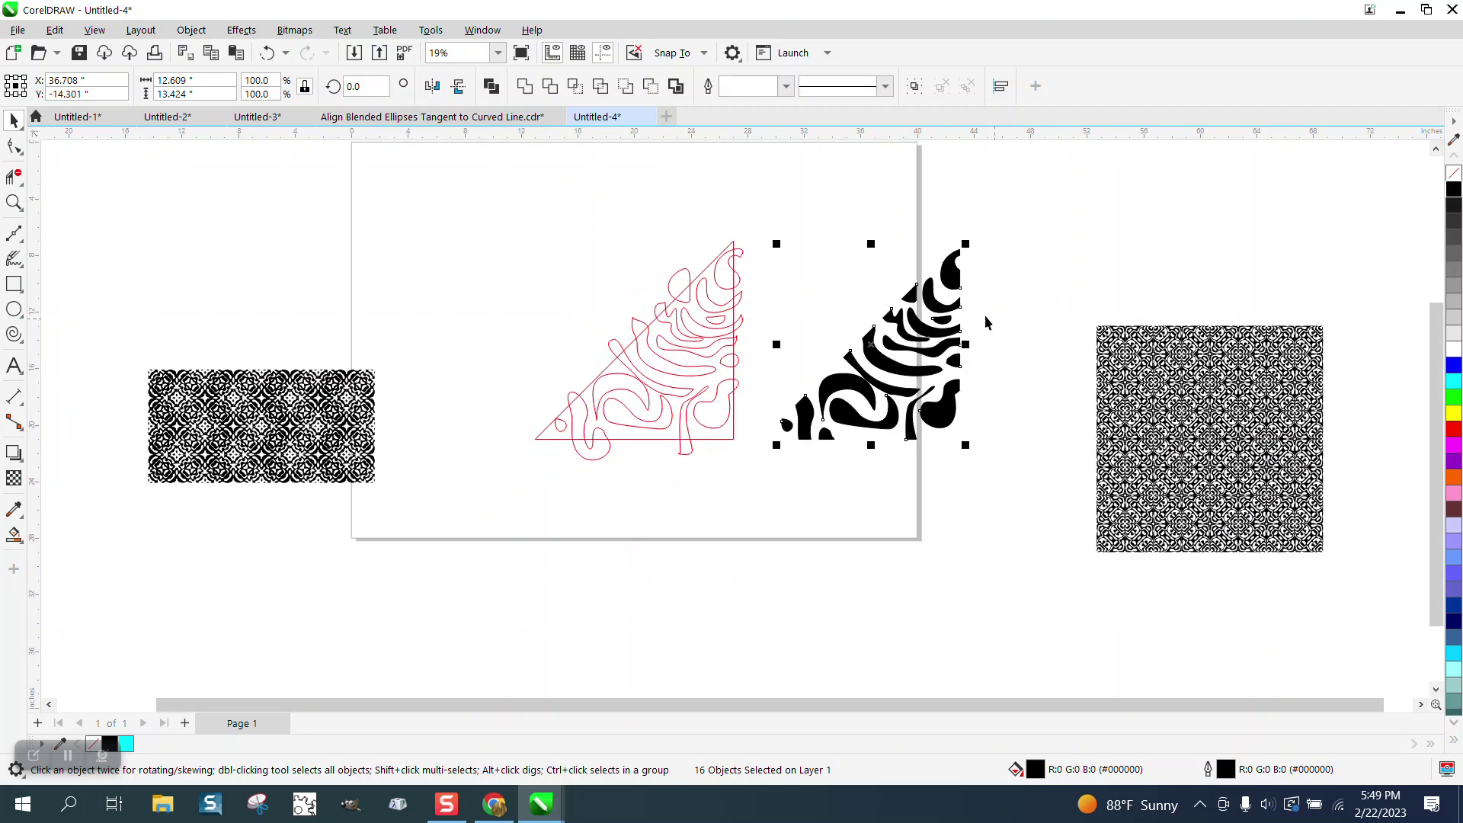
click(1162, 367)
scroll(1117, 333, down, 1)
drag(1106, 290, 1339, 547)
drag(1211, 404, 1342, 559)
- Mirror-copy the tile to the right, group both halves, then mirror-copy it vertically into a diamond
drag(889, 248, 1114, 455)
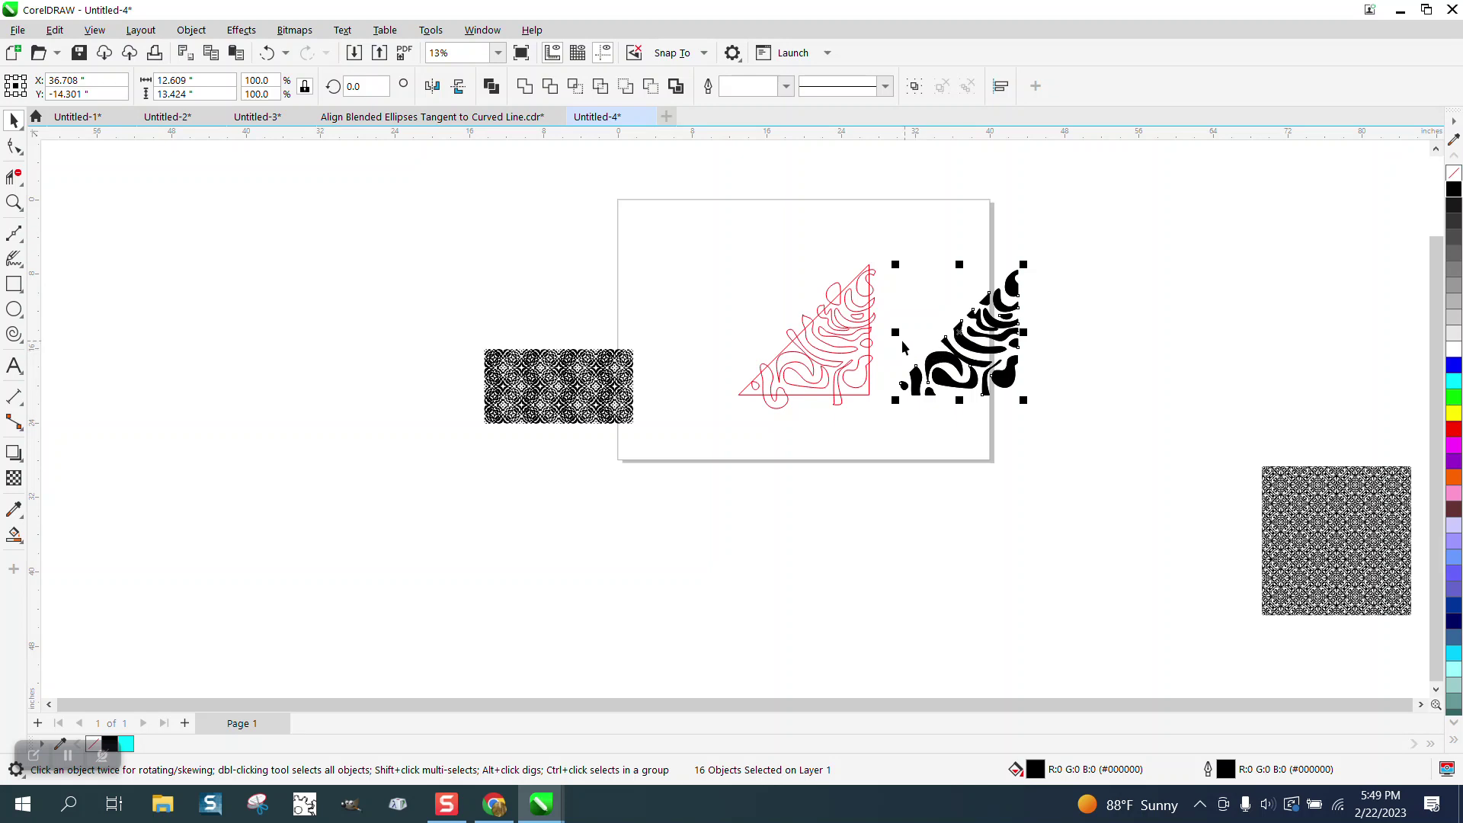
drag(896, 332, 1142, 333)
scroll(1000, 336, down, 1)
drag(907, 232, 1170, 445)
key(ctrl+g)
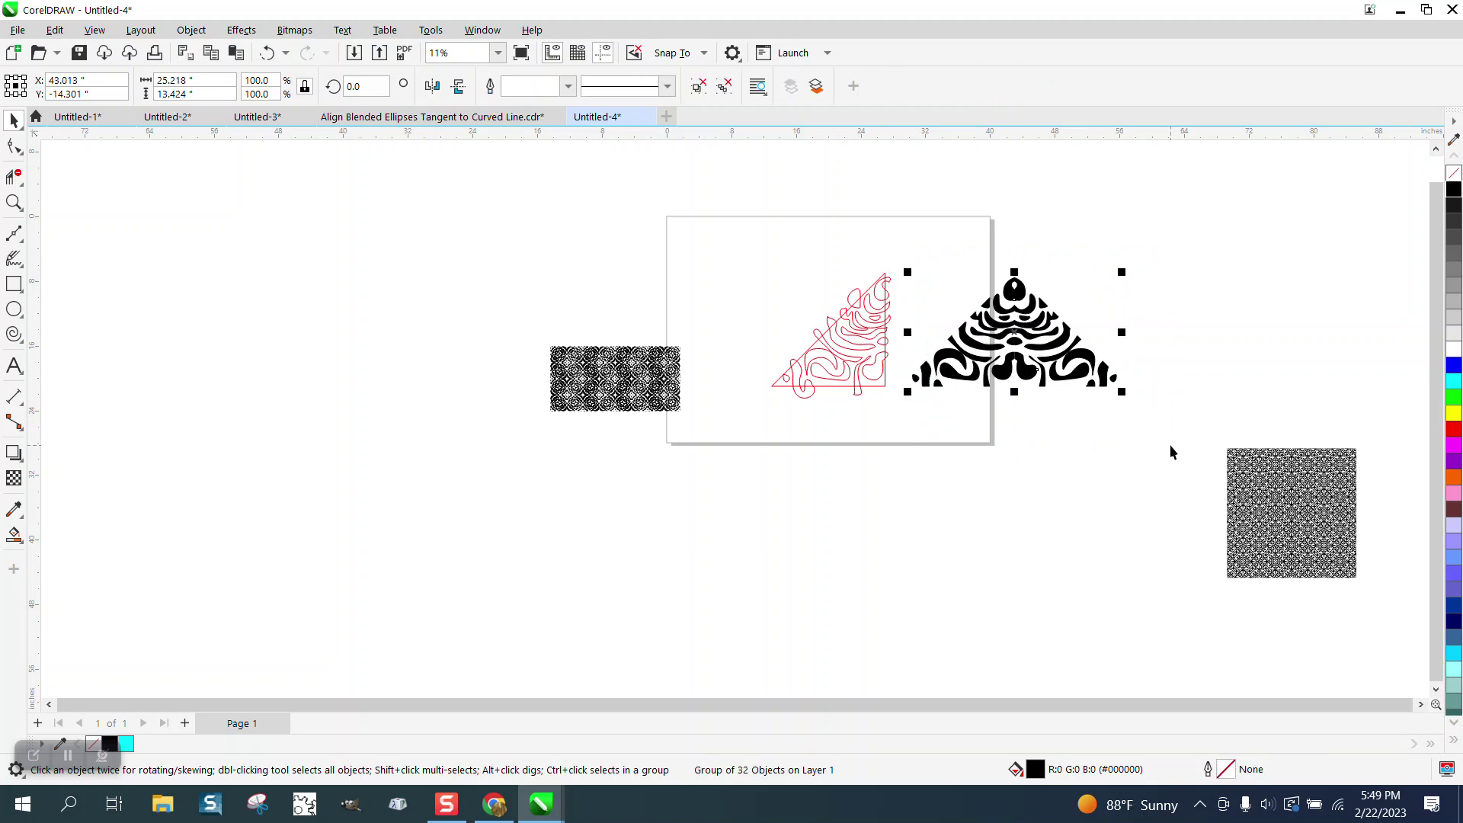
drag(1018, 268, 1018, 503)
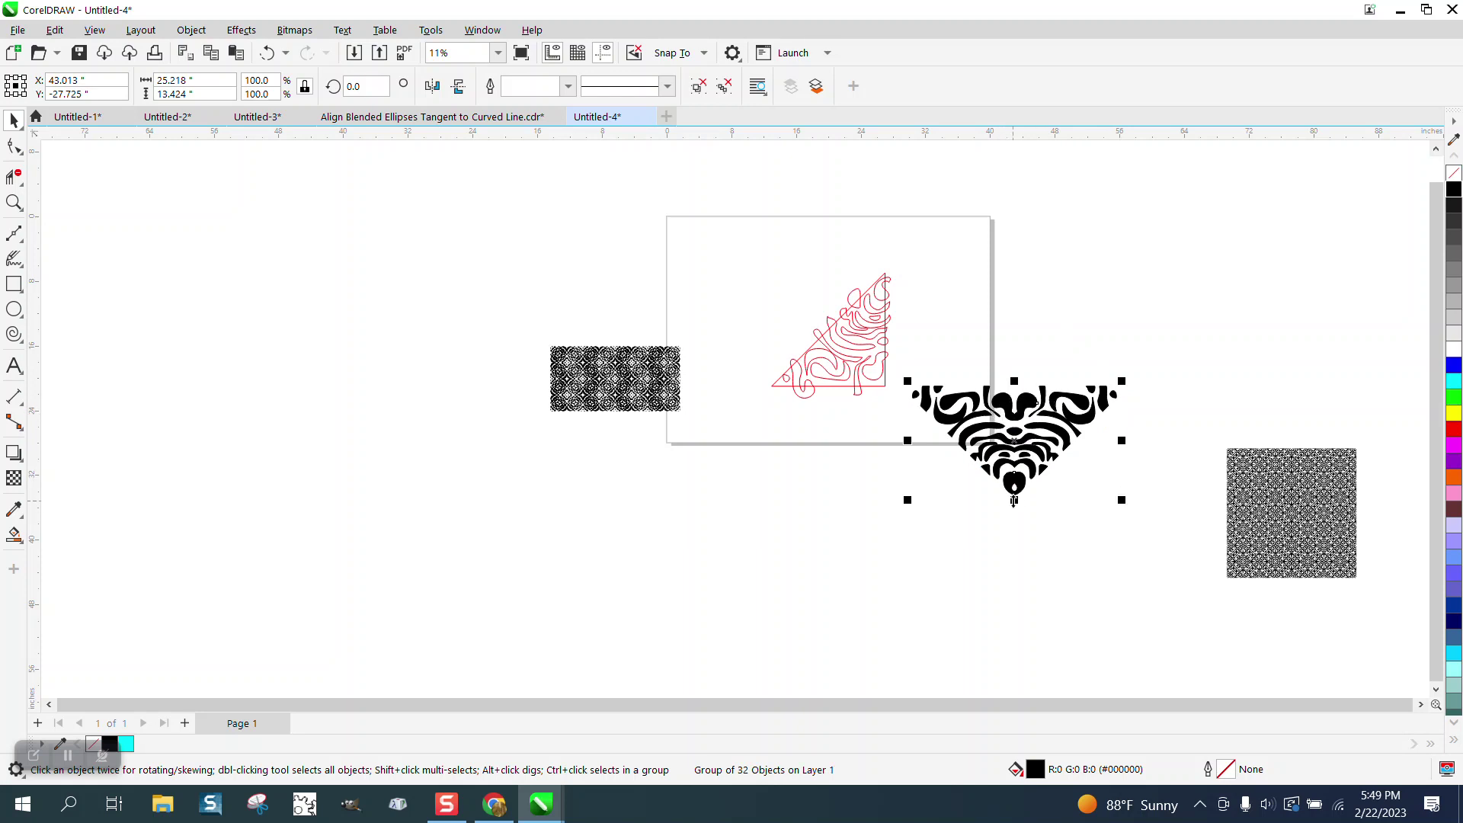
drag(1013, 501, 1014, 272)
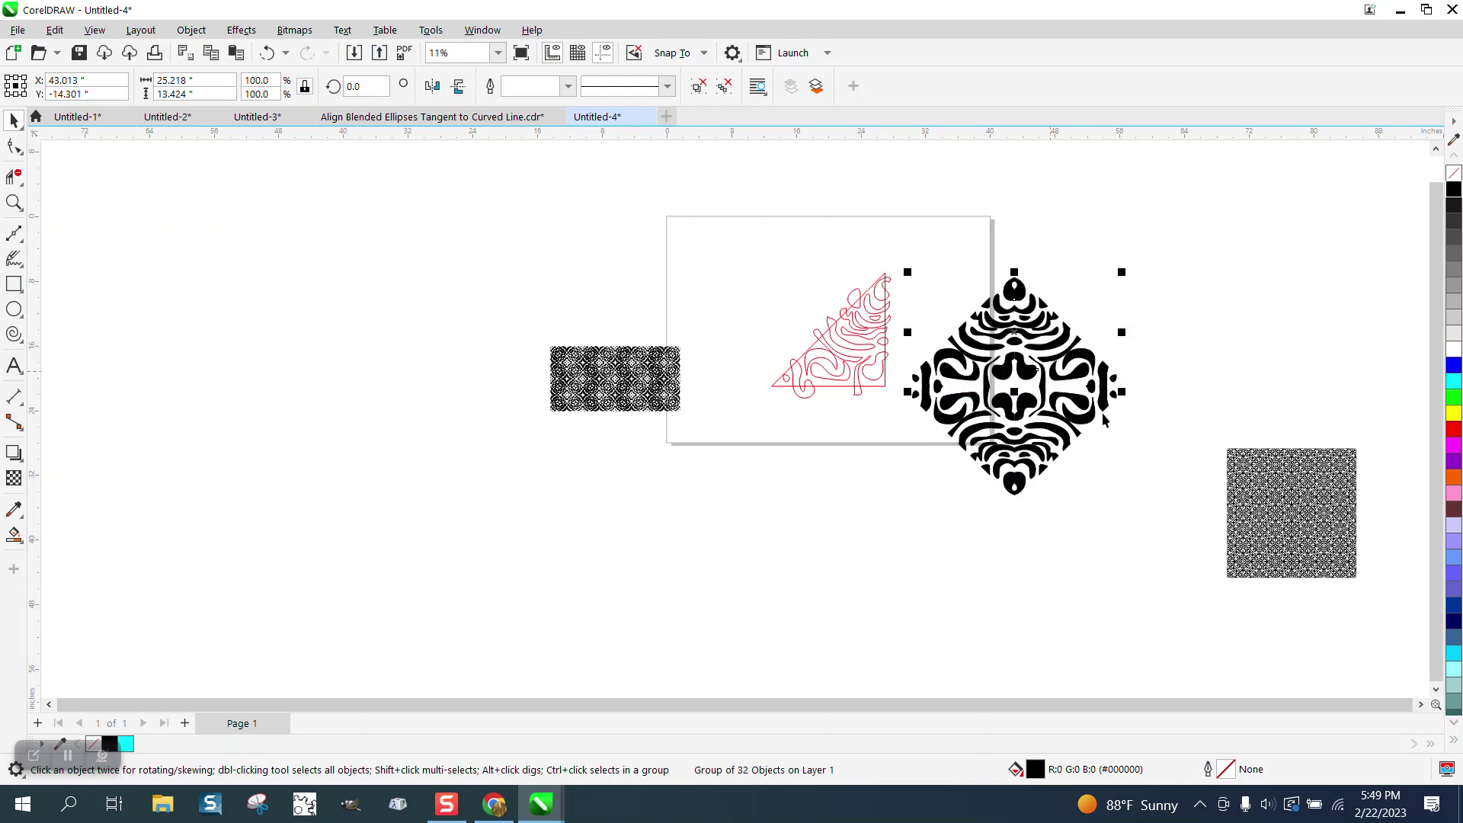
- Delete the red triangle sketch and combine the diamond ornament into one curve
click(1079, 499)
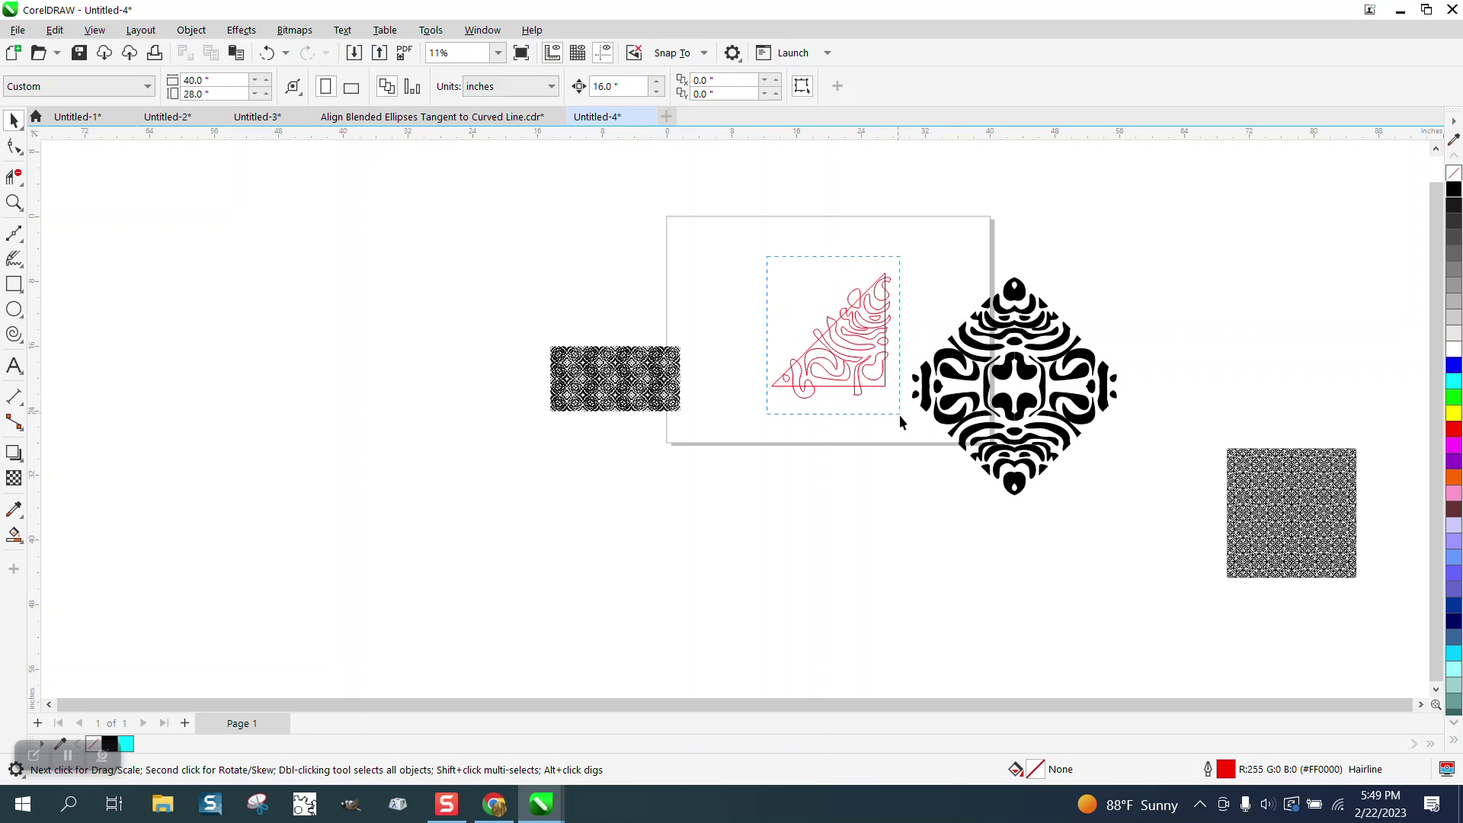
drag(900, 418, 907, 424)
key(Delete)
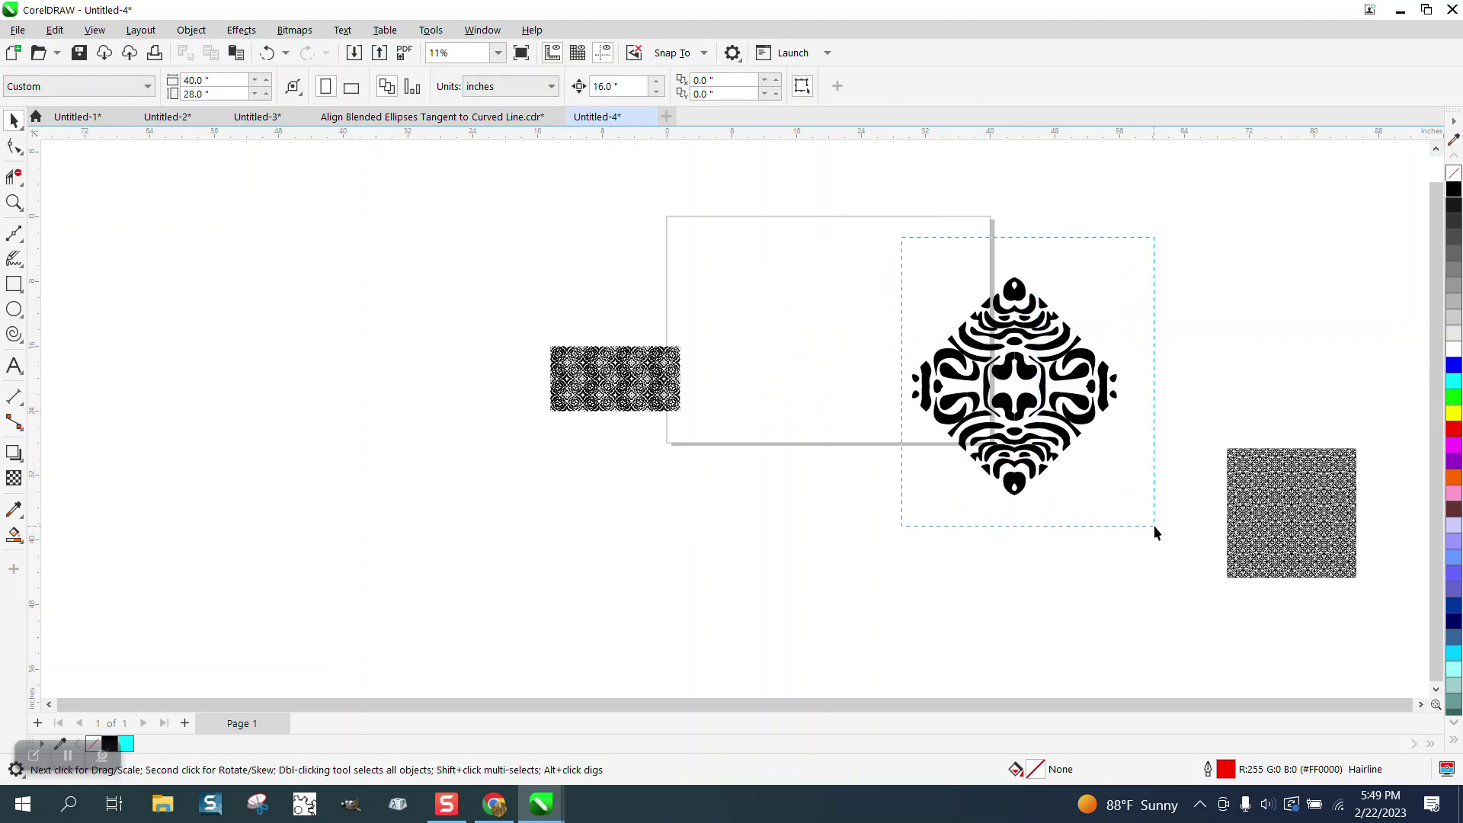
drag(1158, 529, 1164, 508)
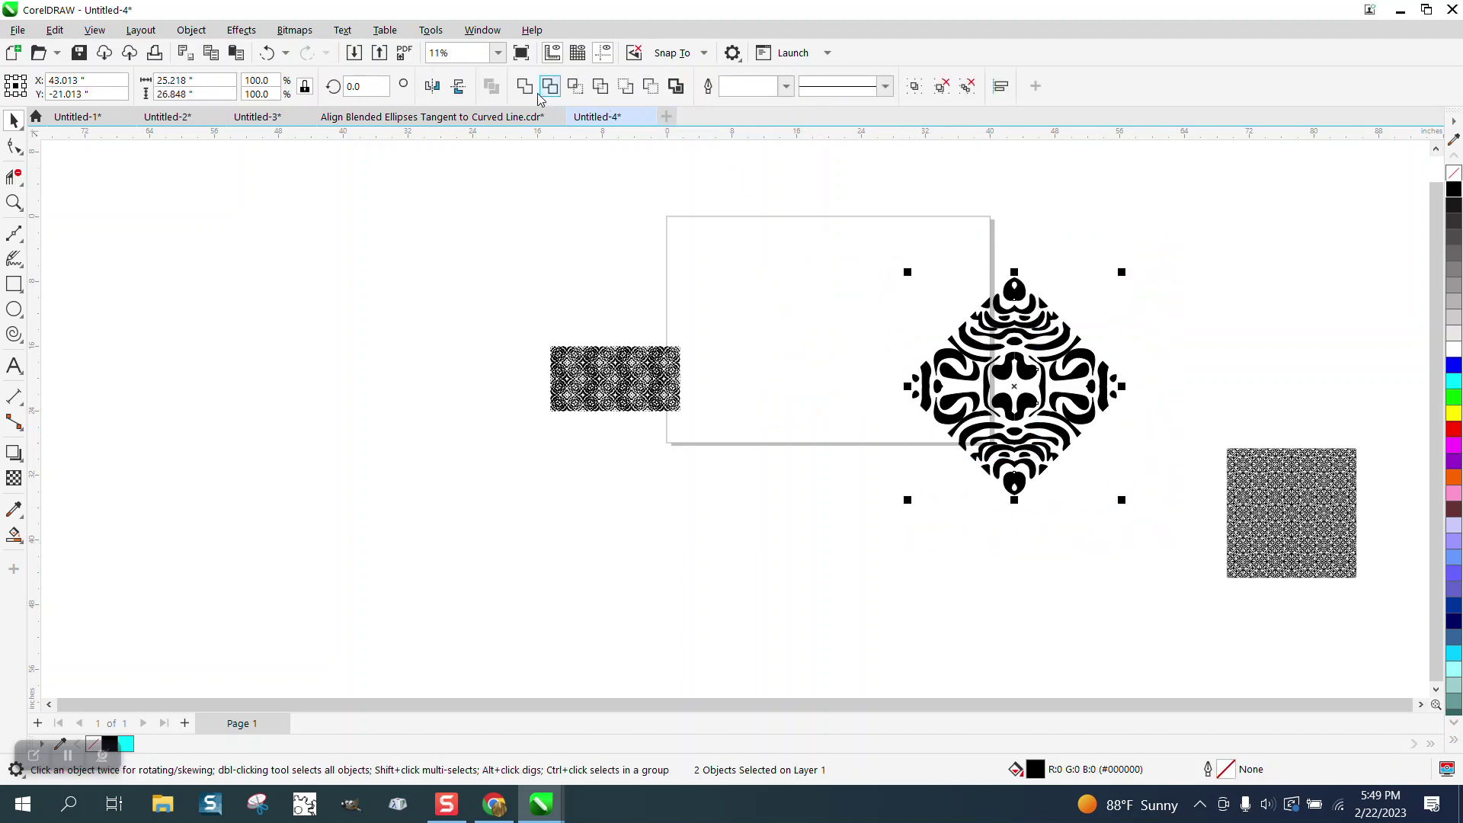
key(ctrl+l)
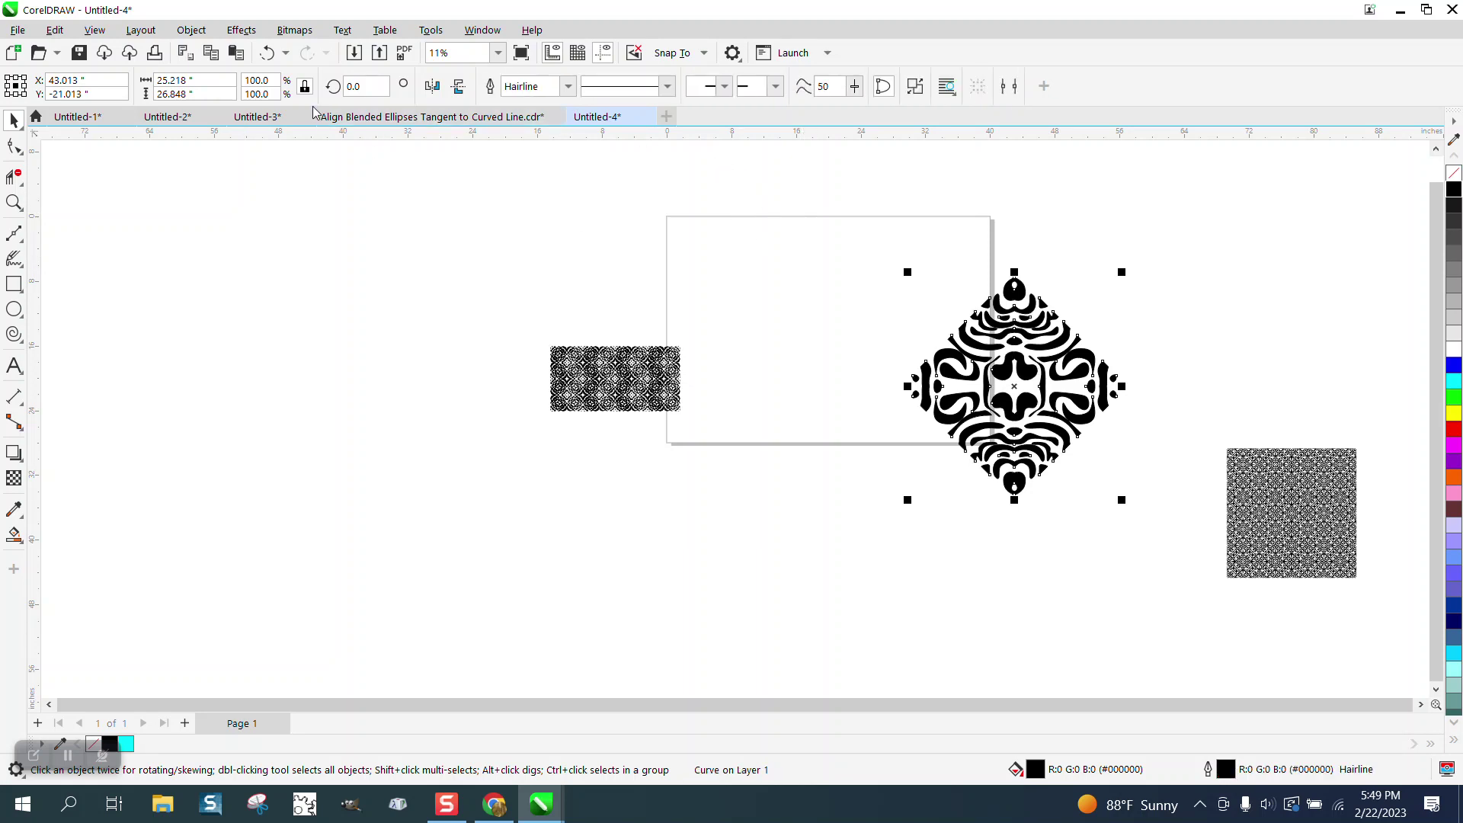
- Rotate the ornament 45° and set its width to 2 inches
double_click(358, 87)
text(45)
key(Return)
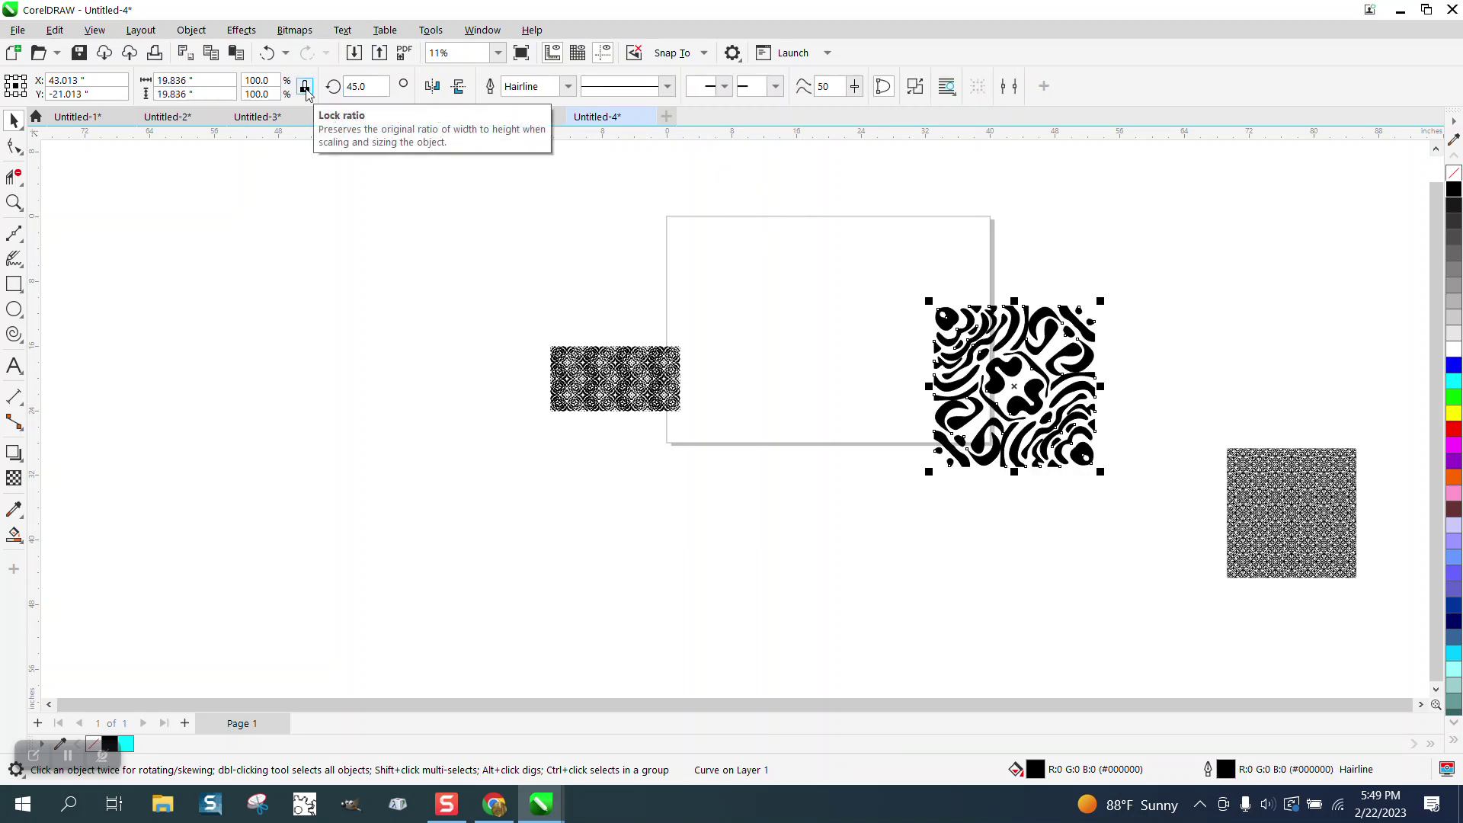
double_click(179, 80)
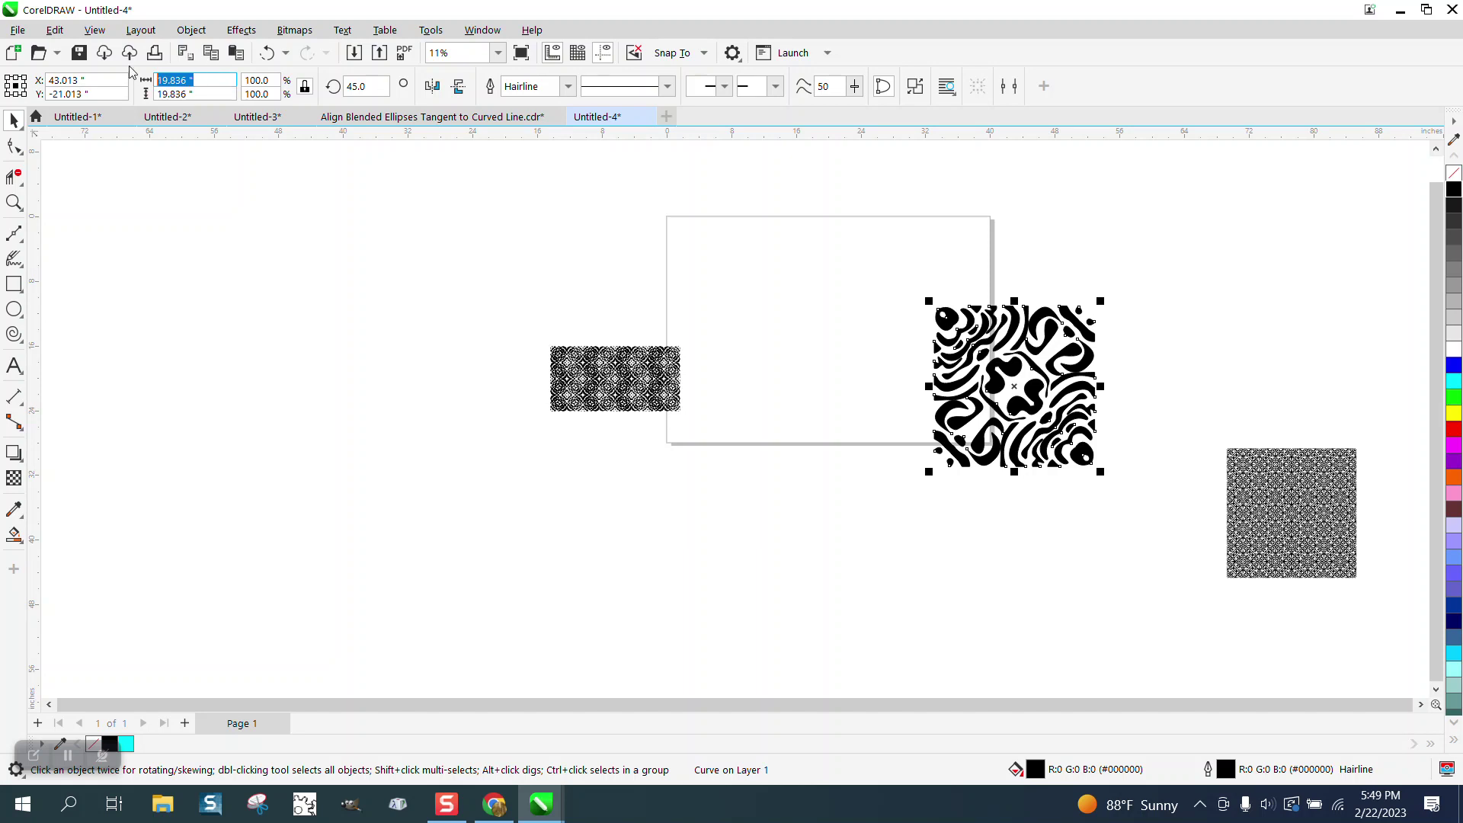
text(2)
key(Return)
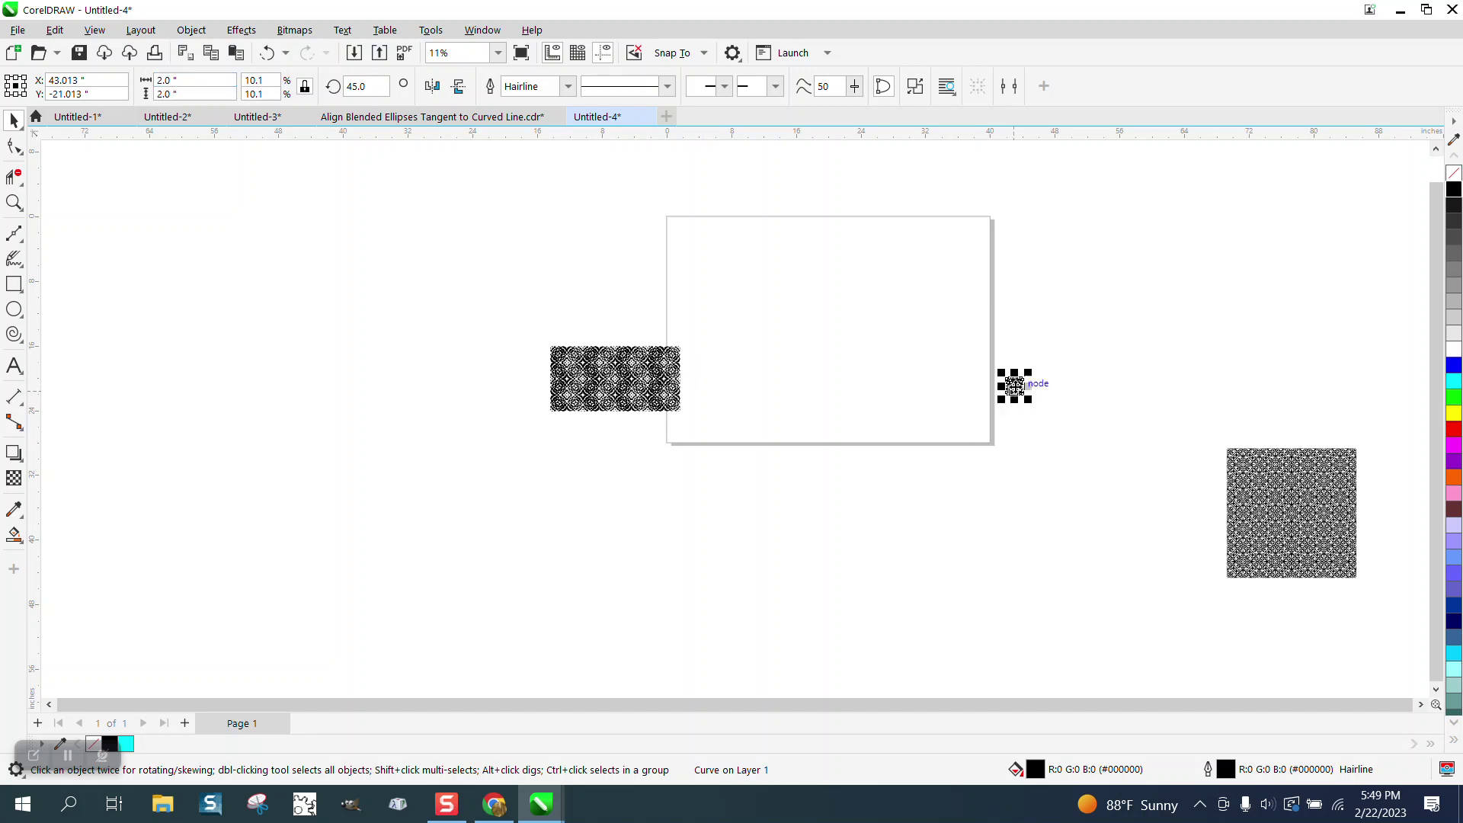
- Move the small 2-inch tile to the page's upper left and mirror it horizontally
drag(753, 266, 745, 261)
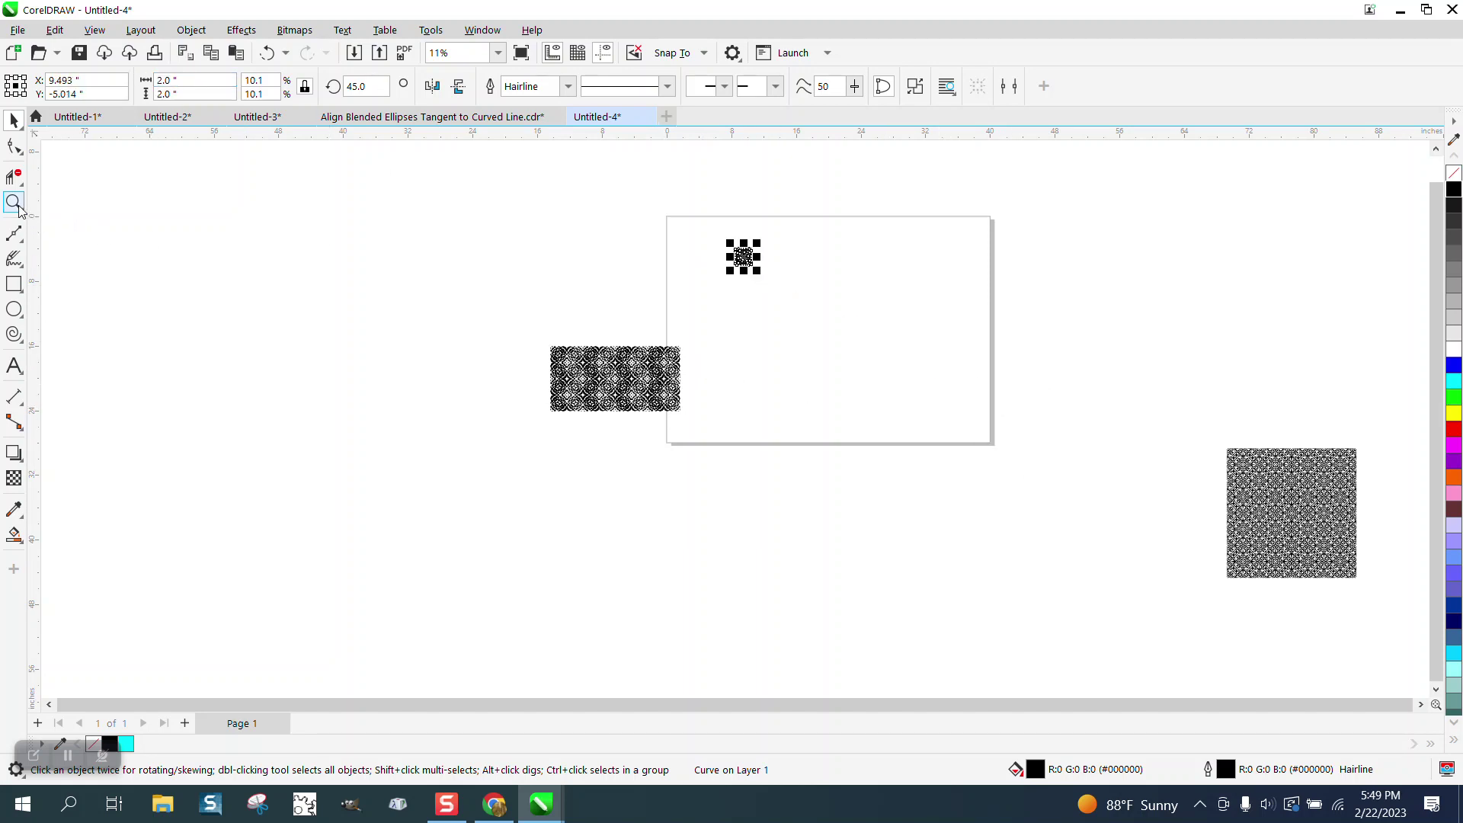
click(74, 204)
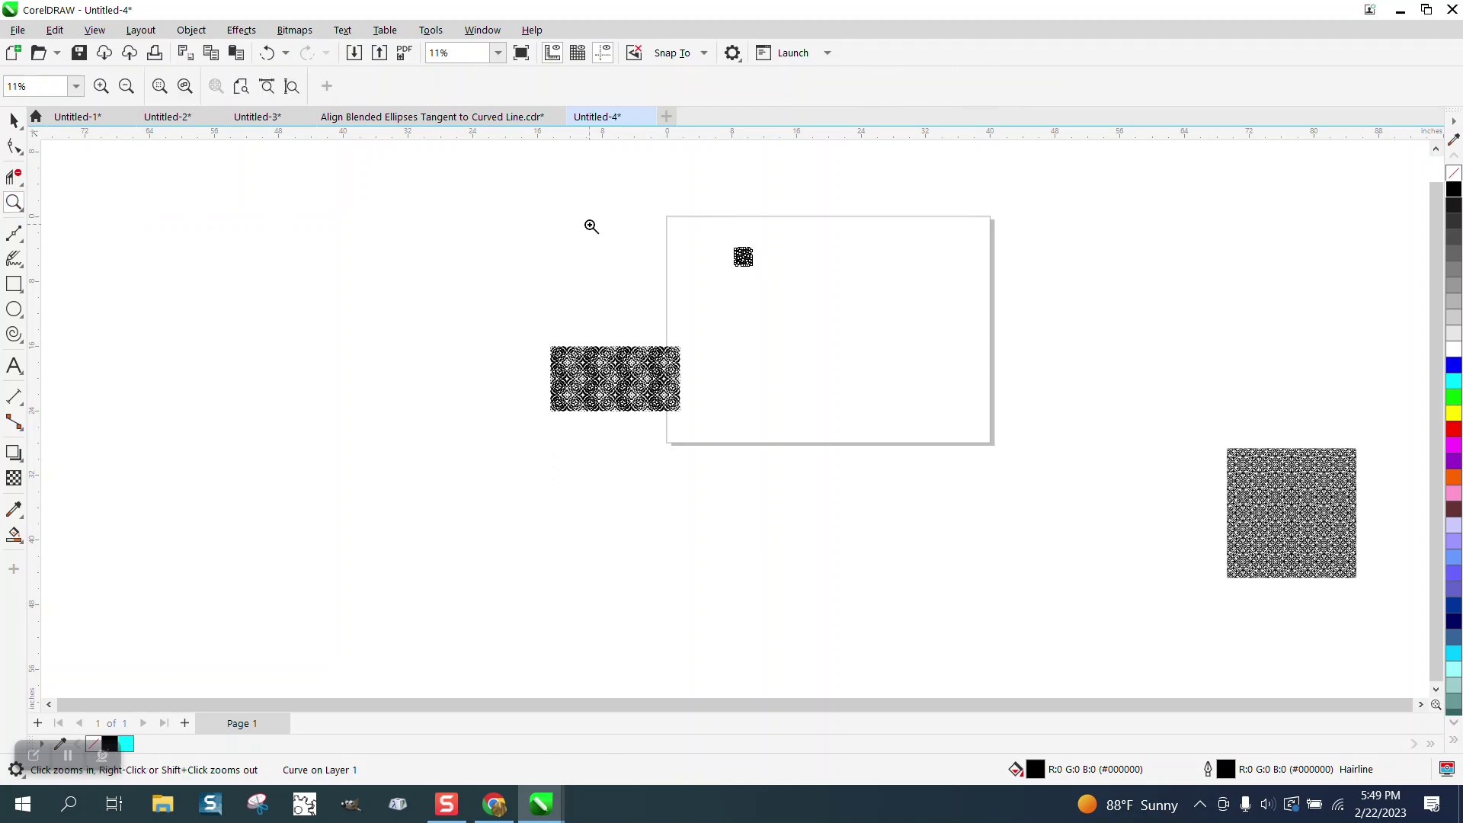
drag(702, 234, 873, 321)
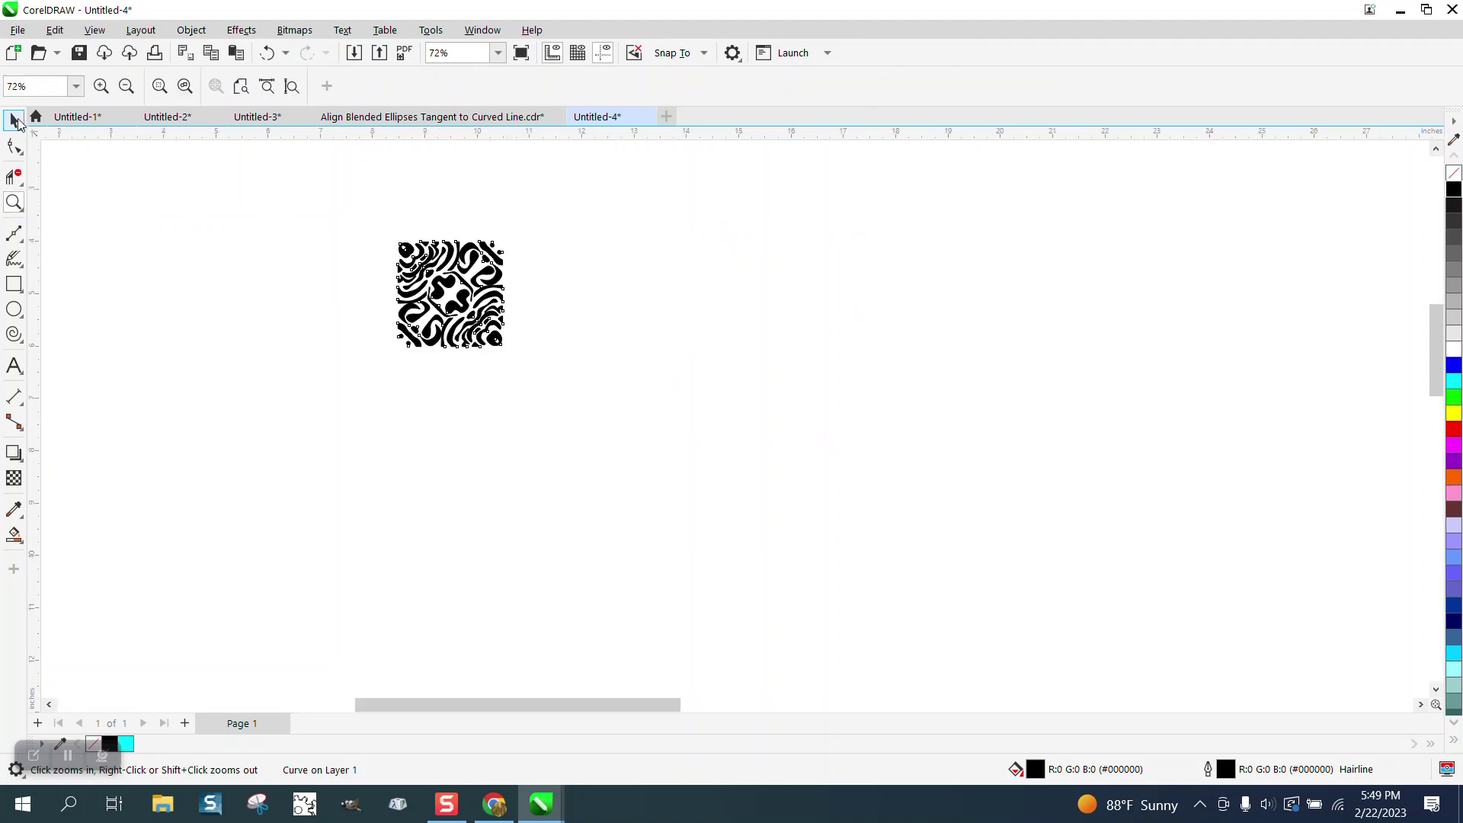
click(14, 121)
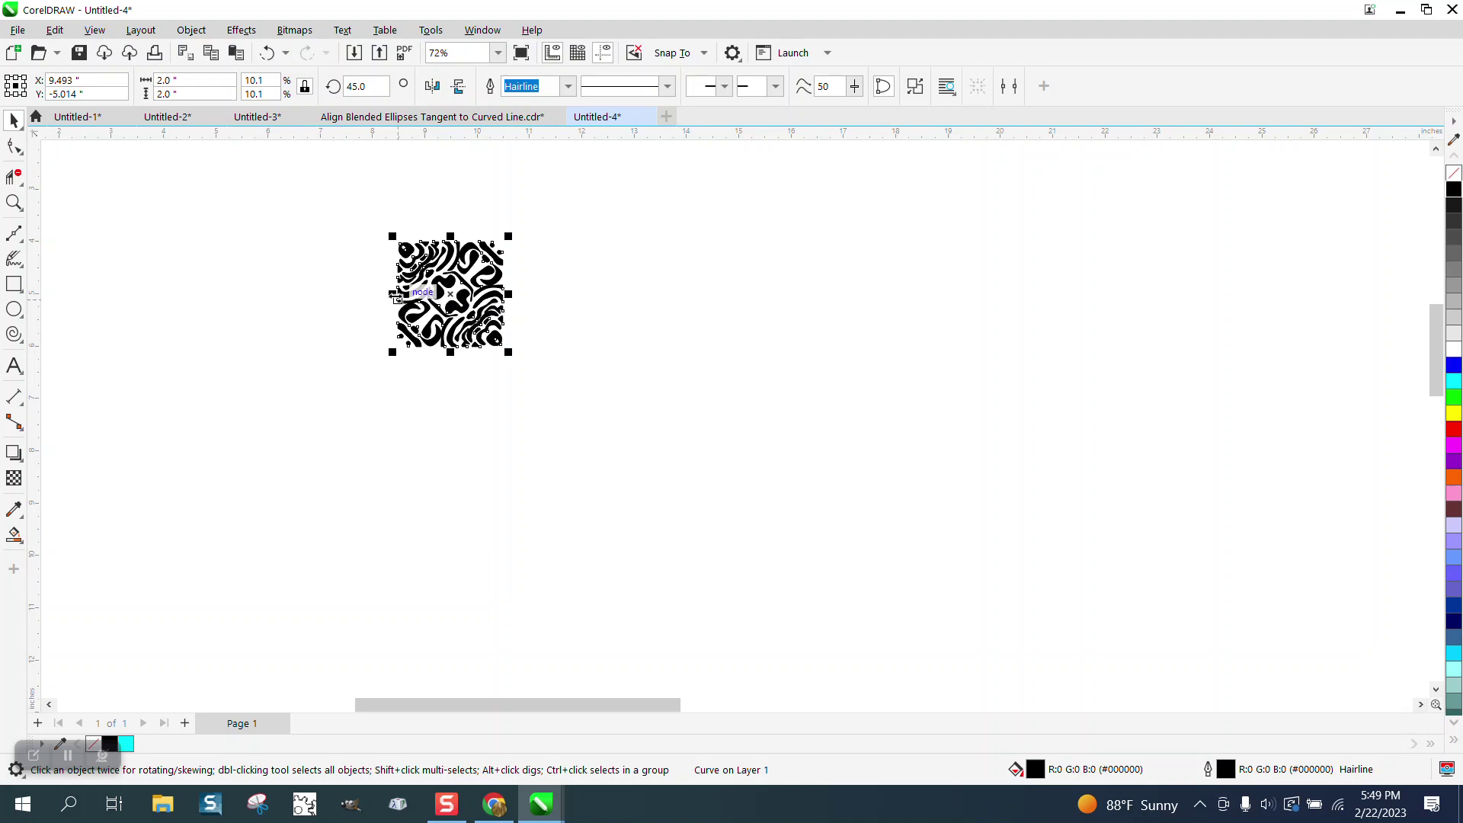
drag(392, 294, 503, 295)
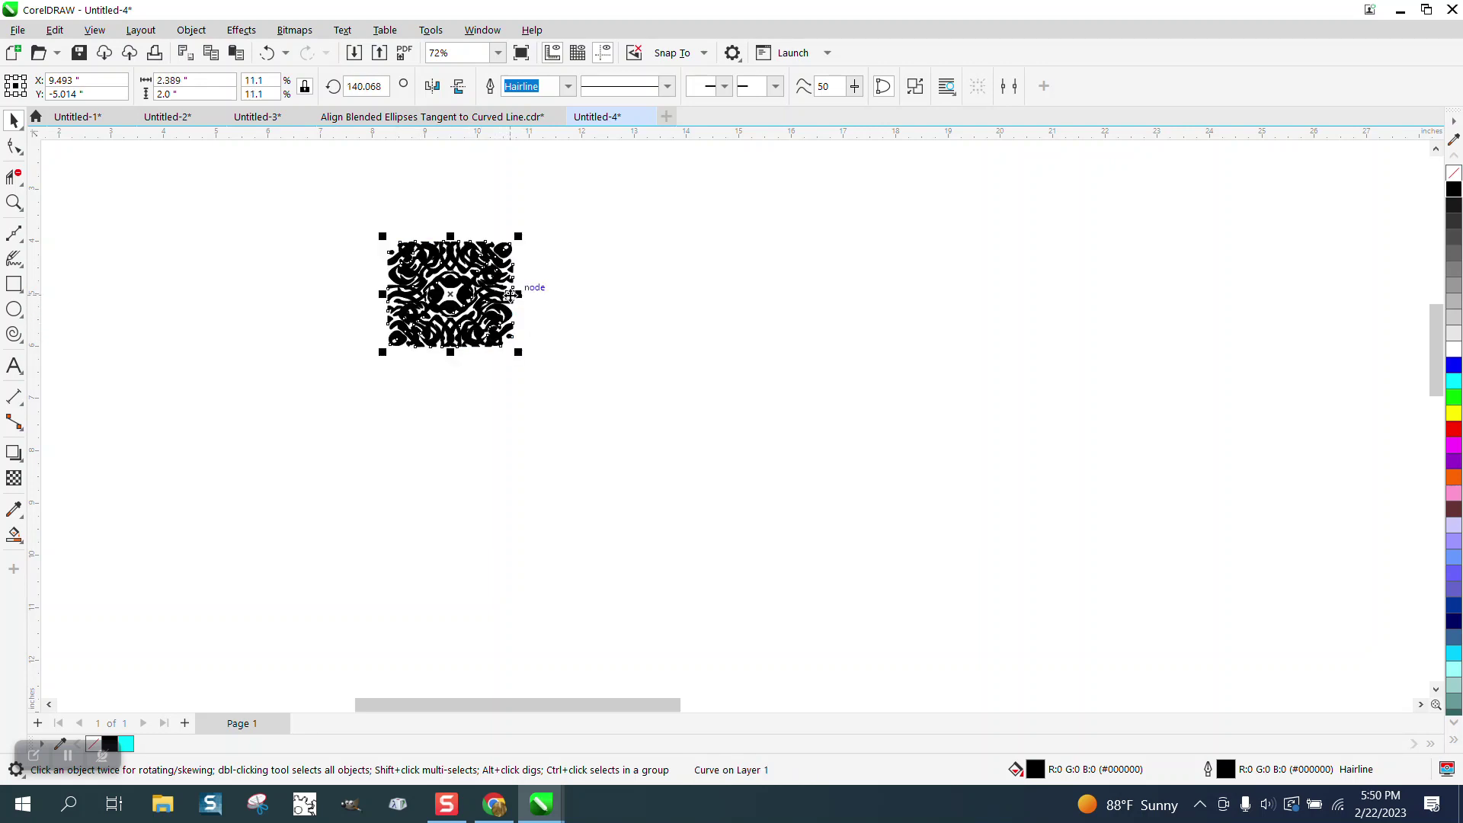
click(509, 294)
- Drop a copy beside the original to form the 4 by 2 inch strip, then duplicate the pair rightward
click(455, 305)
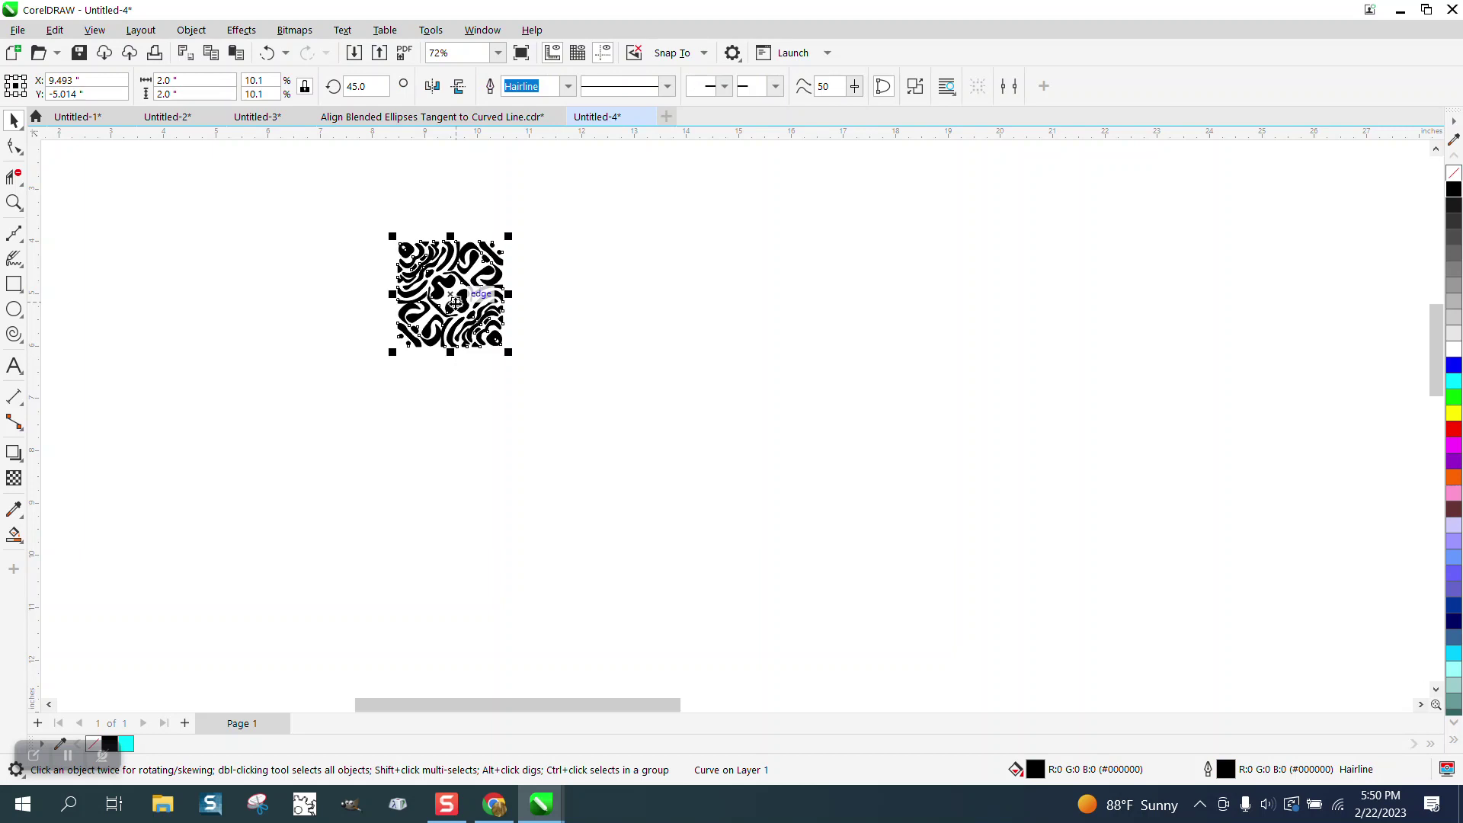
drag(457, 300, 573, 296)
click(524, 396)
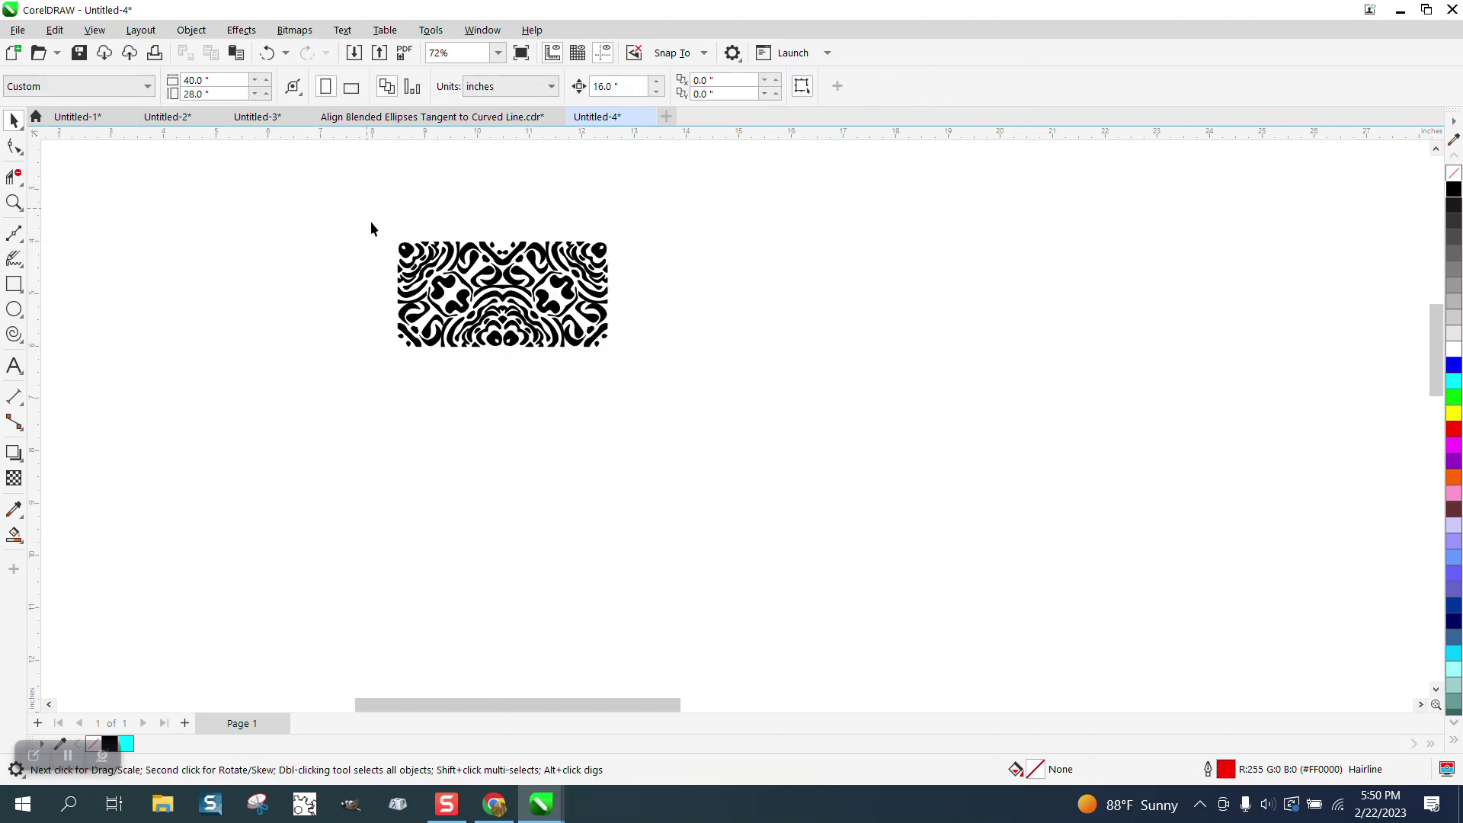
drag(746, 428, 747, 430)
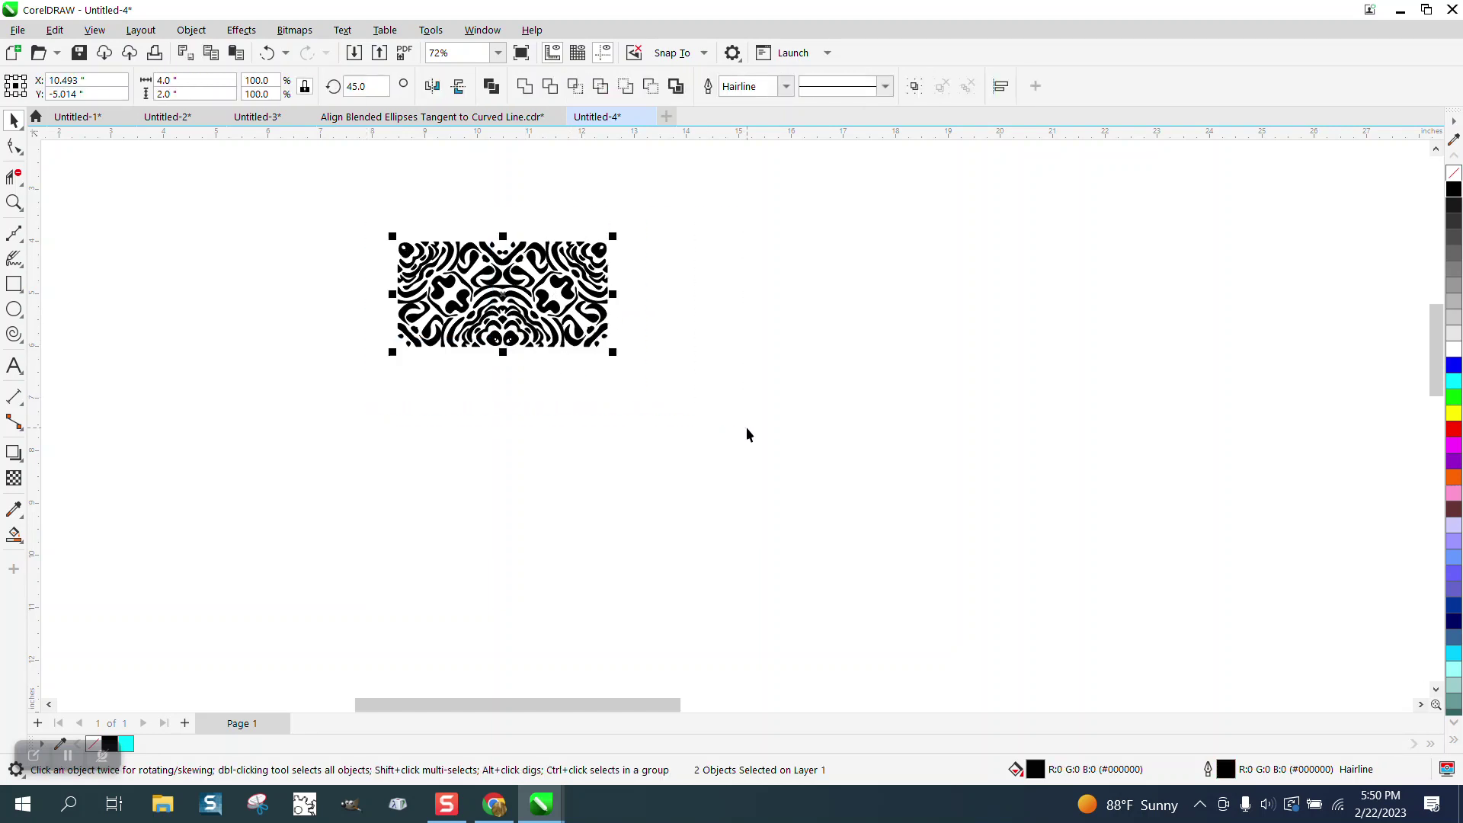
key(KP_Add)
key(Right)
key(Right)
key(Escape)
- Set the nudge distance to 2 inches
scroll(746, 411, down, 2)
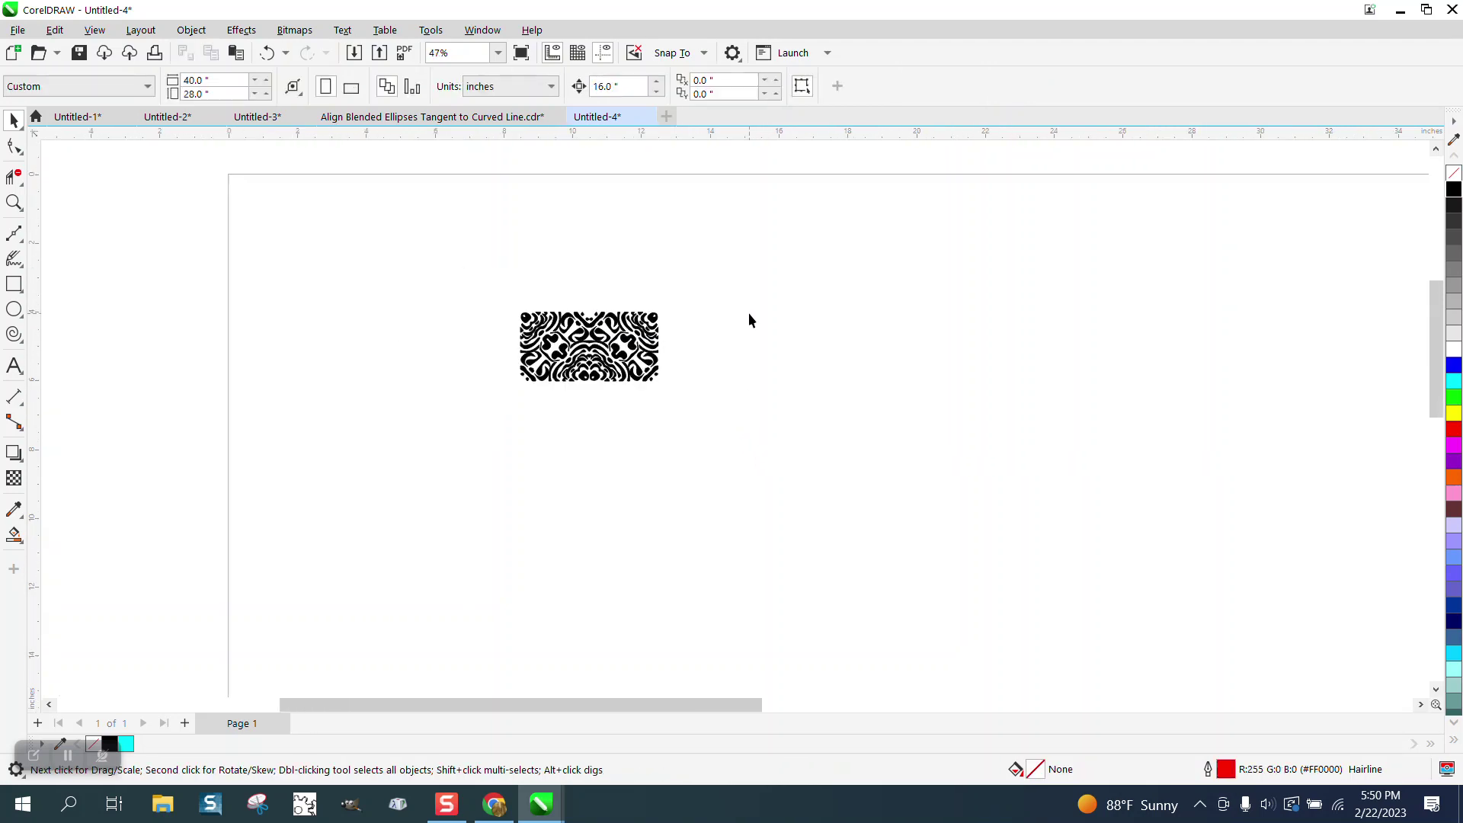
scroll(739, 316, down, 2)
click(614, 86)
text(2)
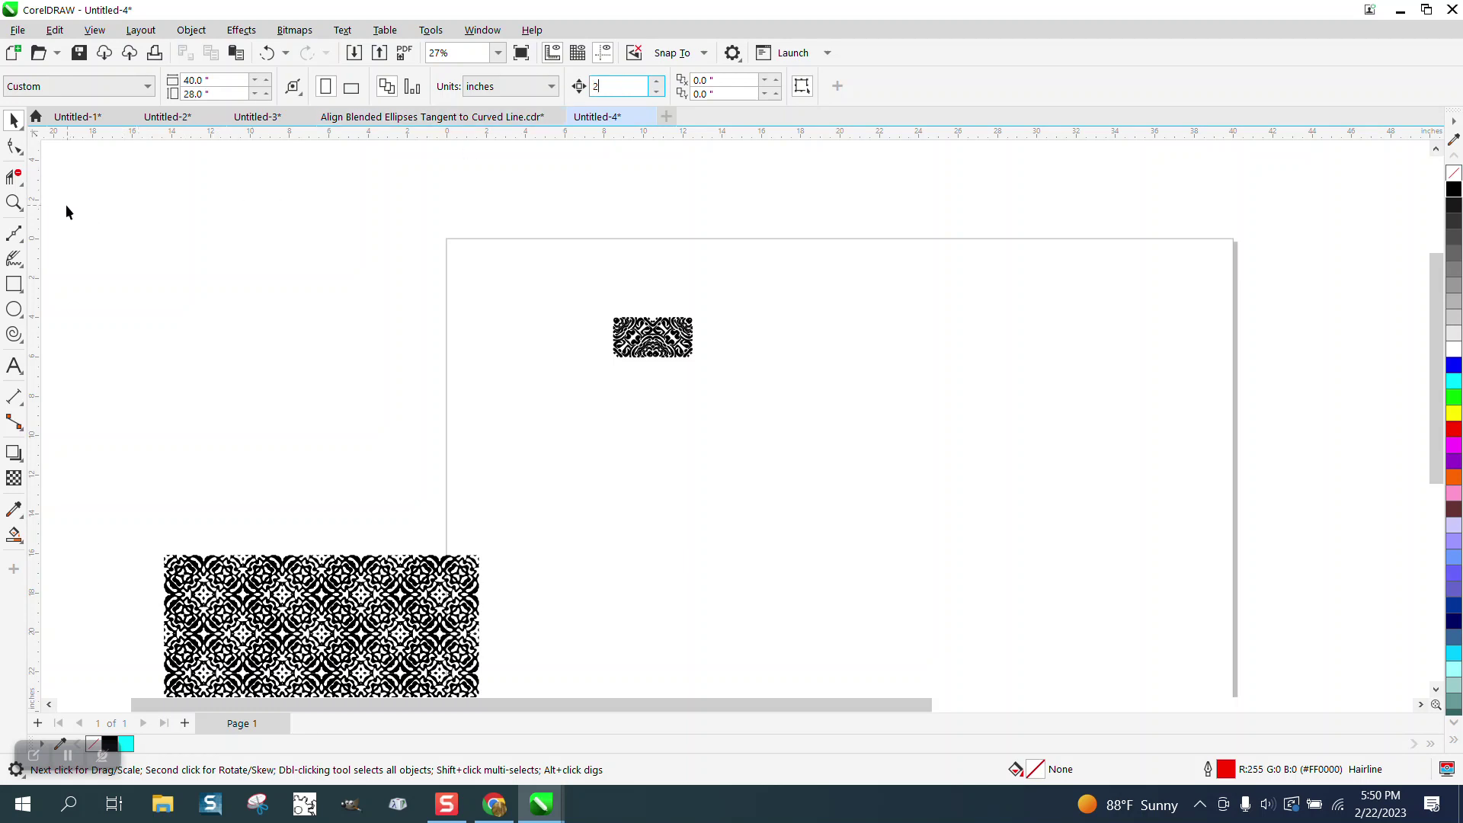
- Select the tile pair and duplicate it, nudging the copy 2 inches right
click(14, 202)
drag(579, 310, 858, 409)
click(14, 120)
drag(187, 199, 758, 467)
key(ctrl+d)
key(Page_Down)
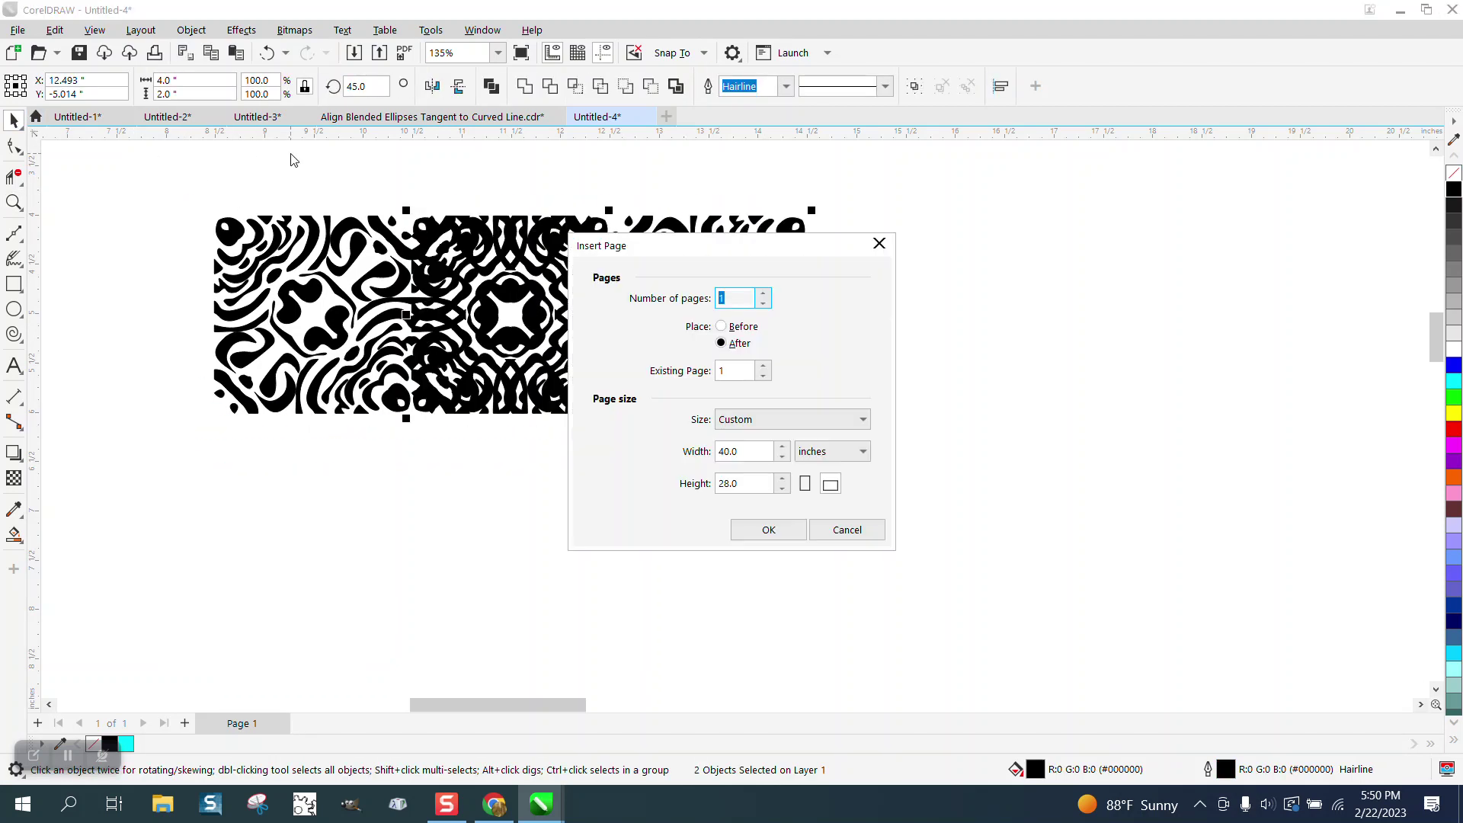
click(847, 526)
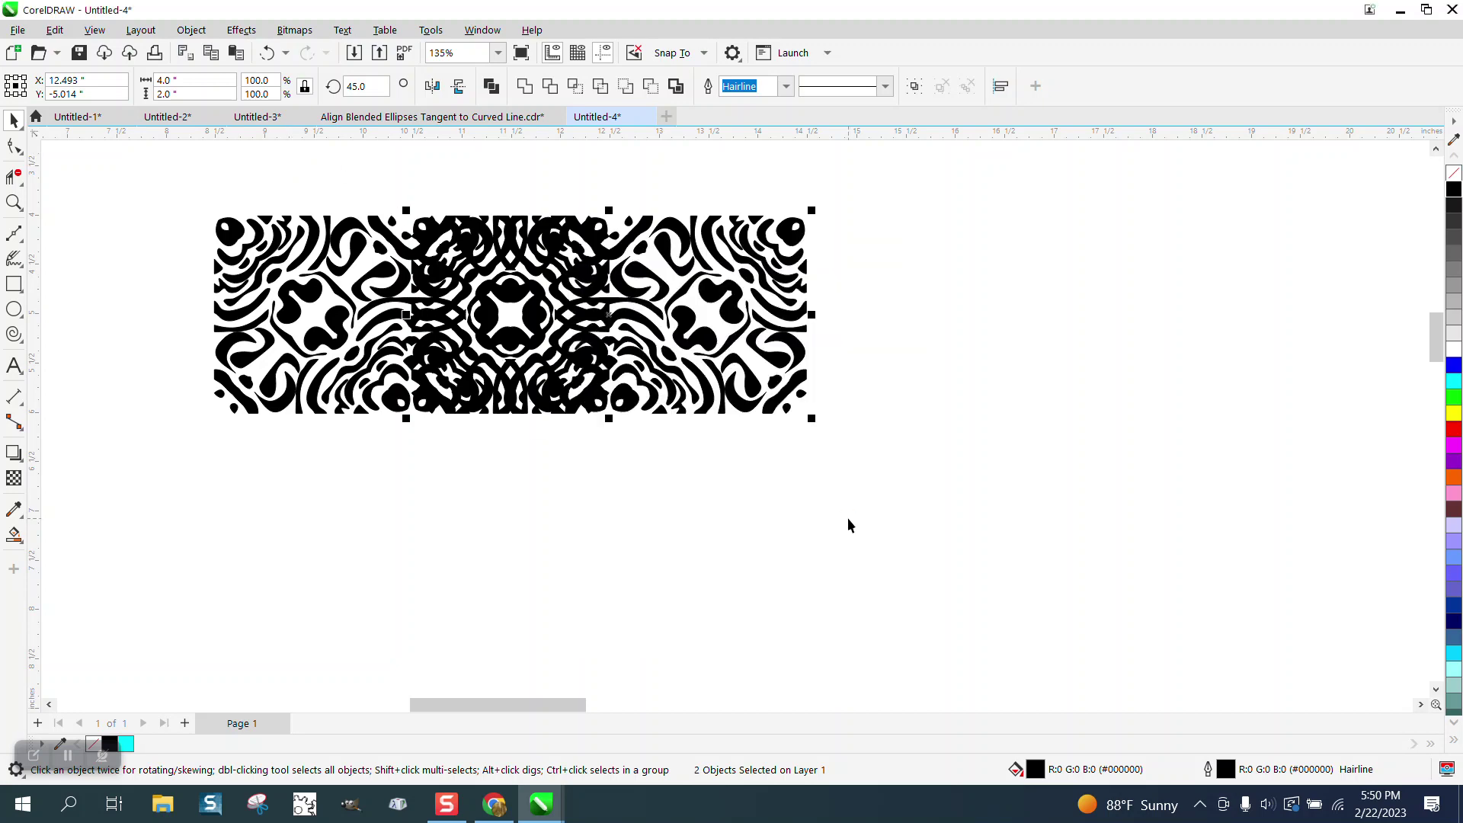
- Repeat the duplicates along the row to 16 inches and select all eight pieces
key(ctrl+d)
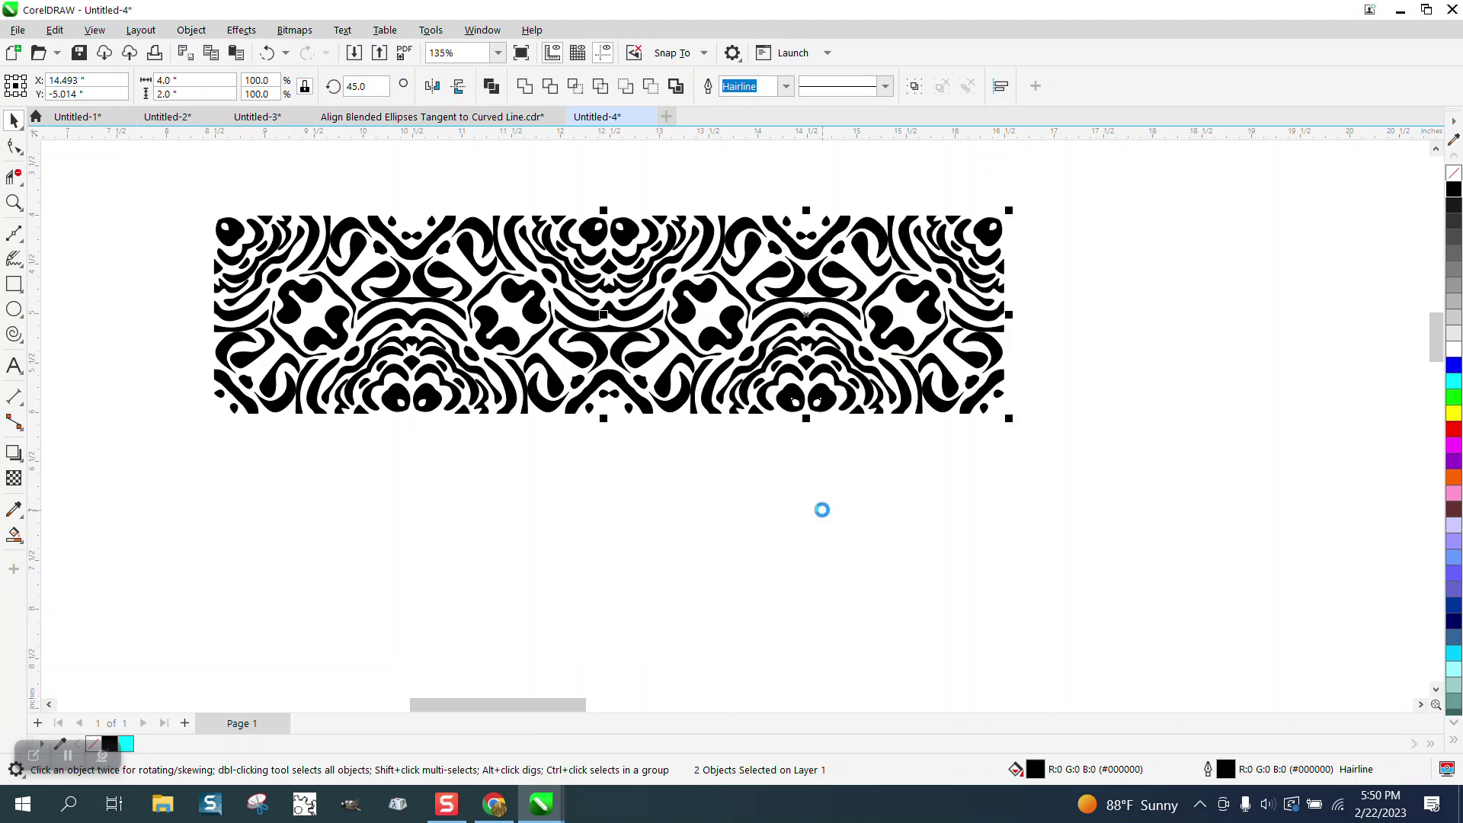
key(ctrl+d)
key(ctrl+d)
key(ctrl+d)
key(ctrl+d)
scroll(703, 509, down, 1)
scroll(488, 410, down, 1)
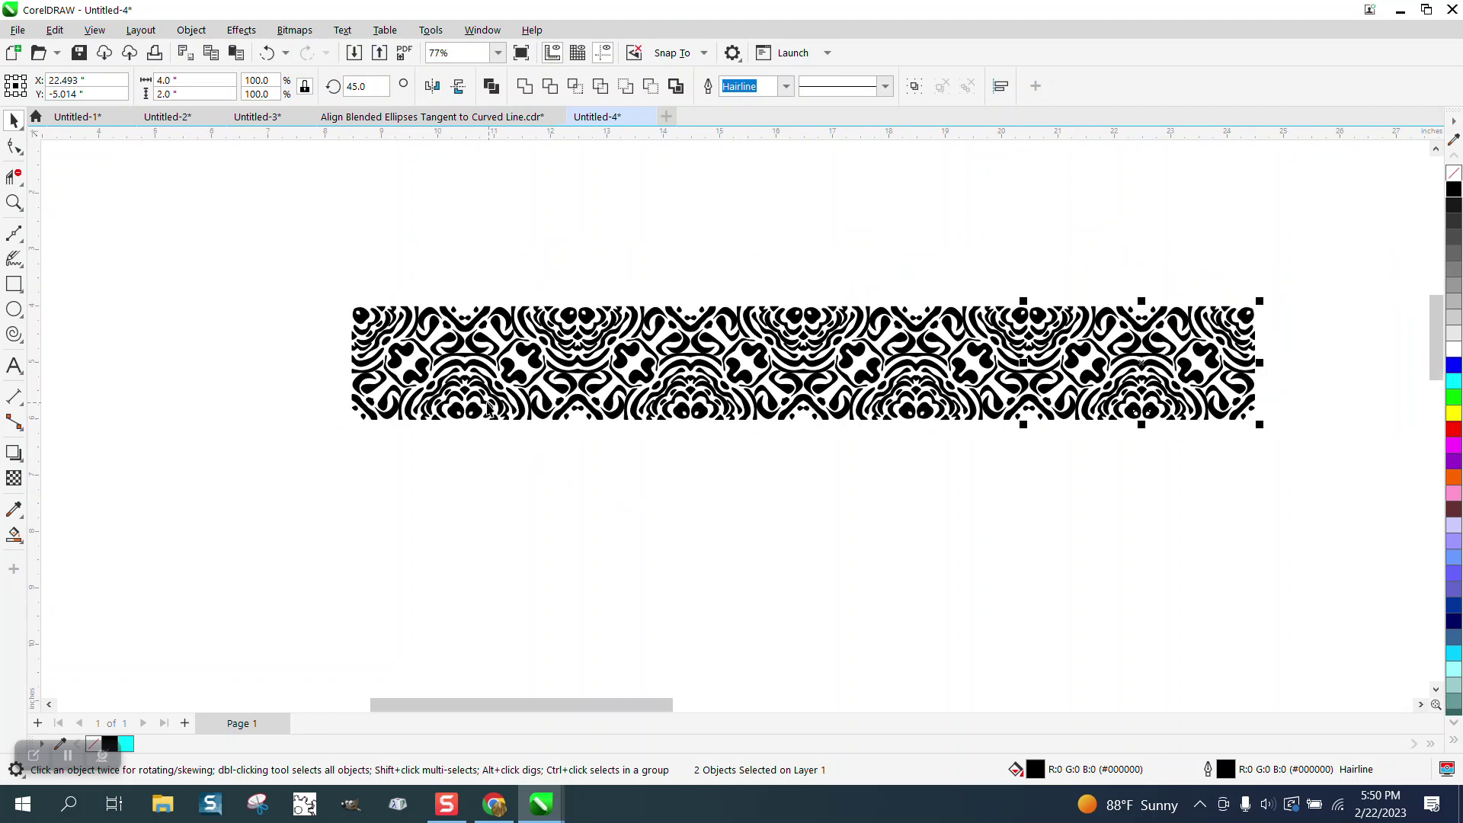
drag(312, 262, 1364, 495)
- Group the row, duplicate it 2 inches below, and mirror the copy vertically
key(ctrl+g)
key(ctrl+d)
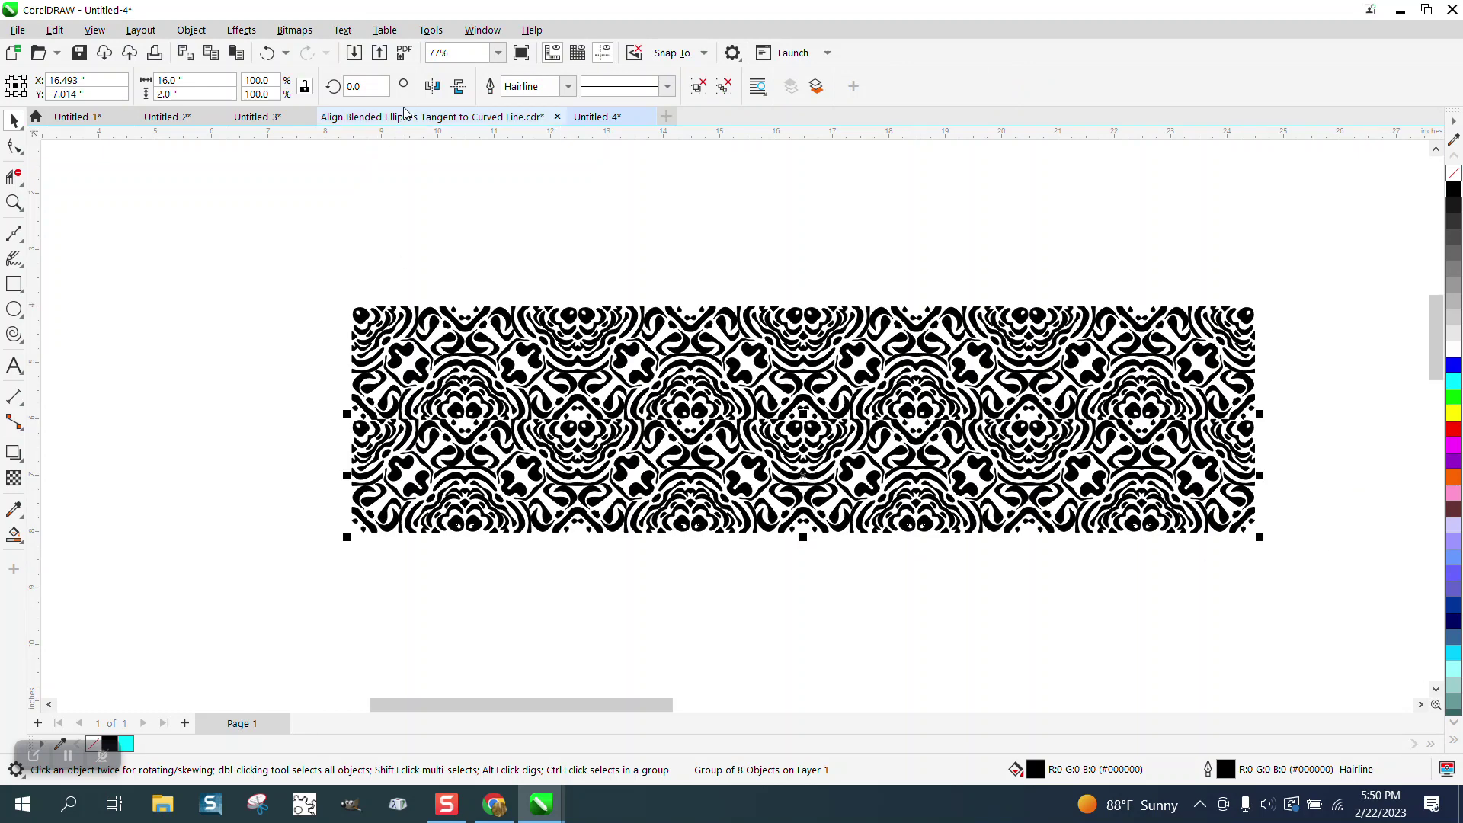
click(459, 88)
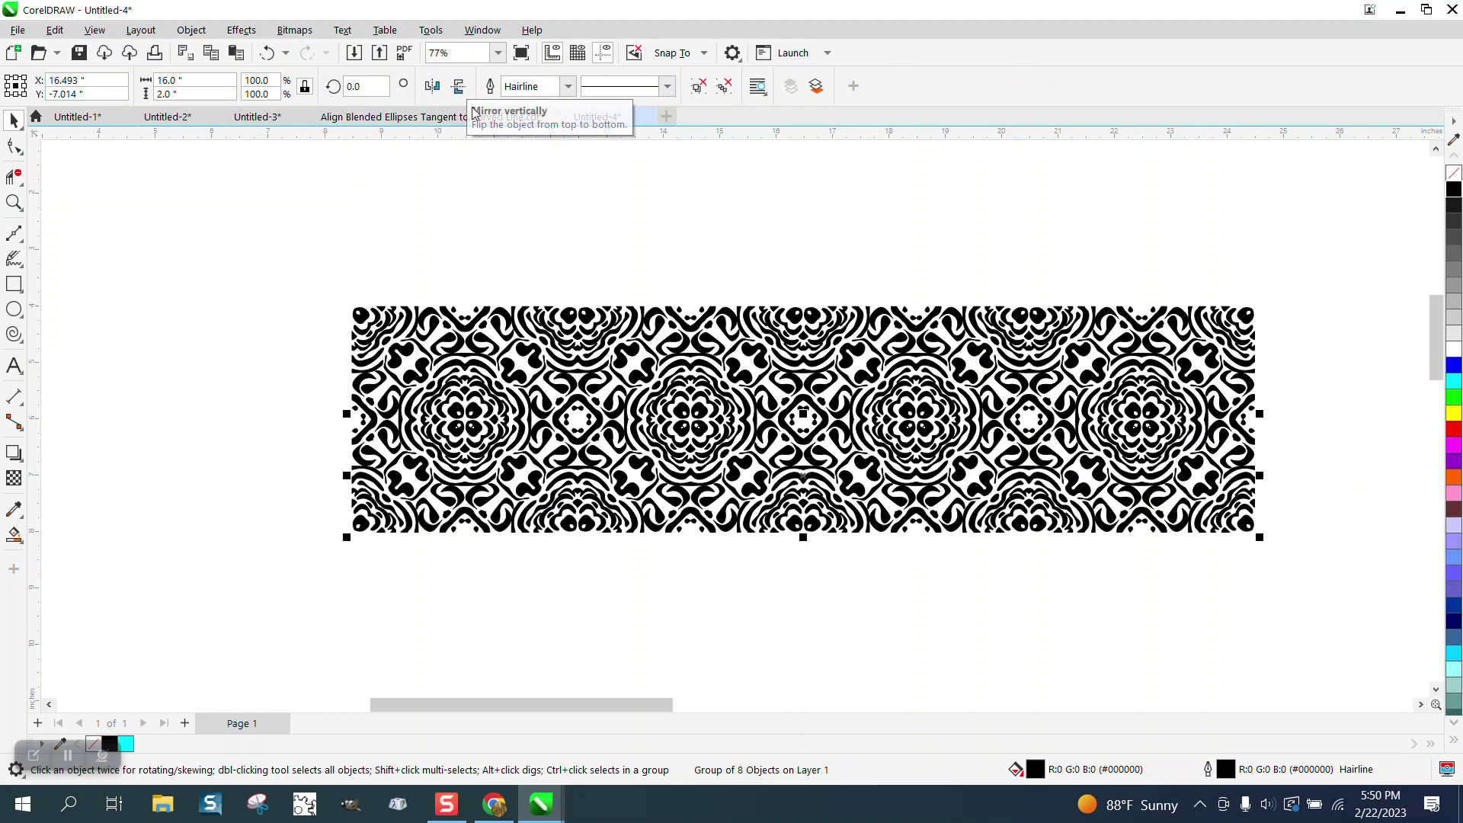
- Duplicate both rows and move the band copy 4 inches down into a 16-by-8-inch block
scroll(467, 157, down, 1)
drag(337, 227, 1082, 503)
drag(1263, 544, 1263, 546)
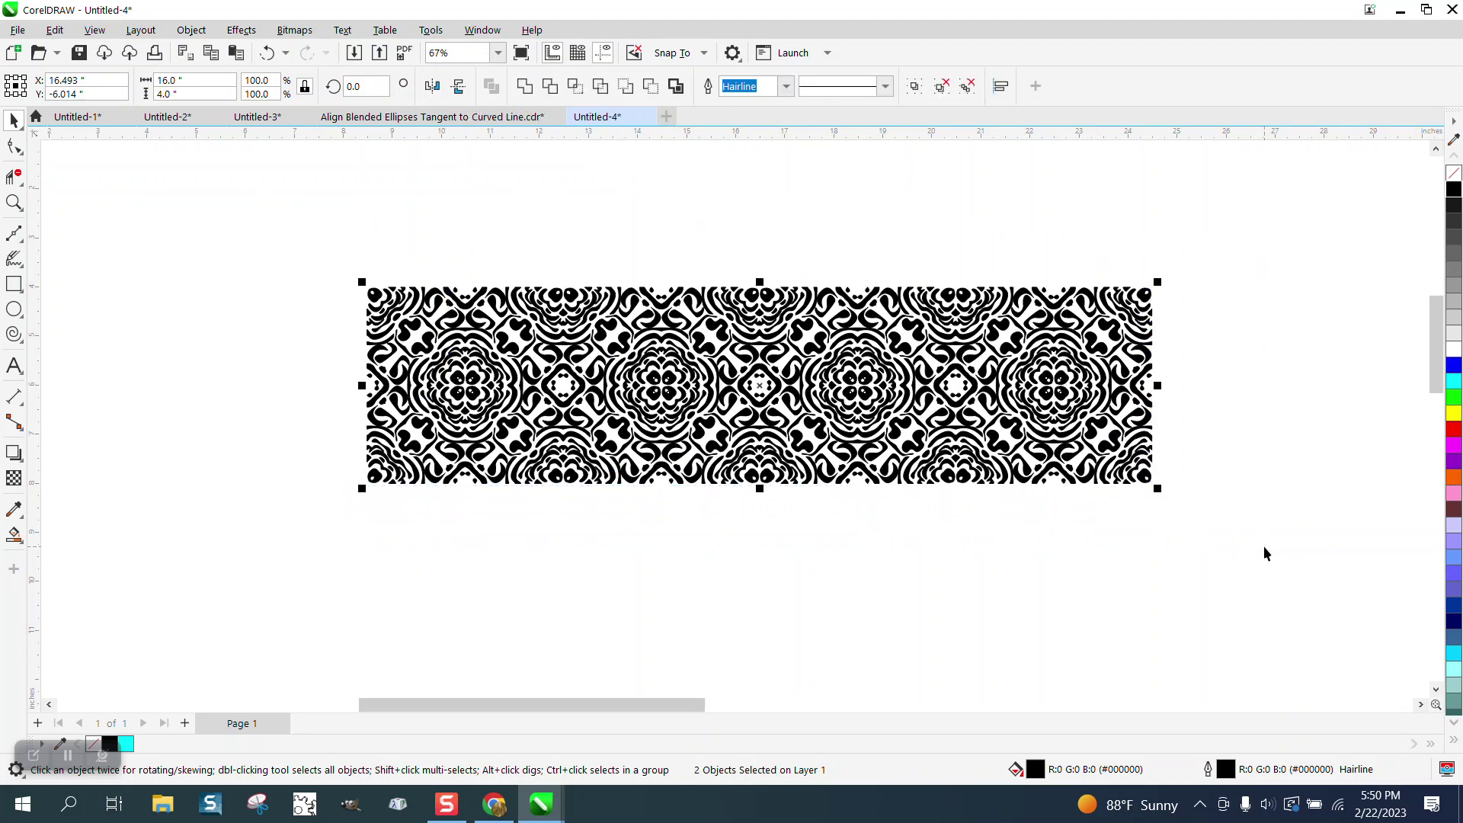
key(ctrl+d)
key(shift+Down)
key(shift+Down)
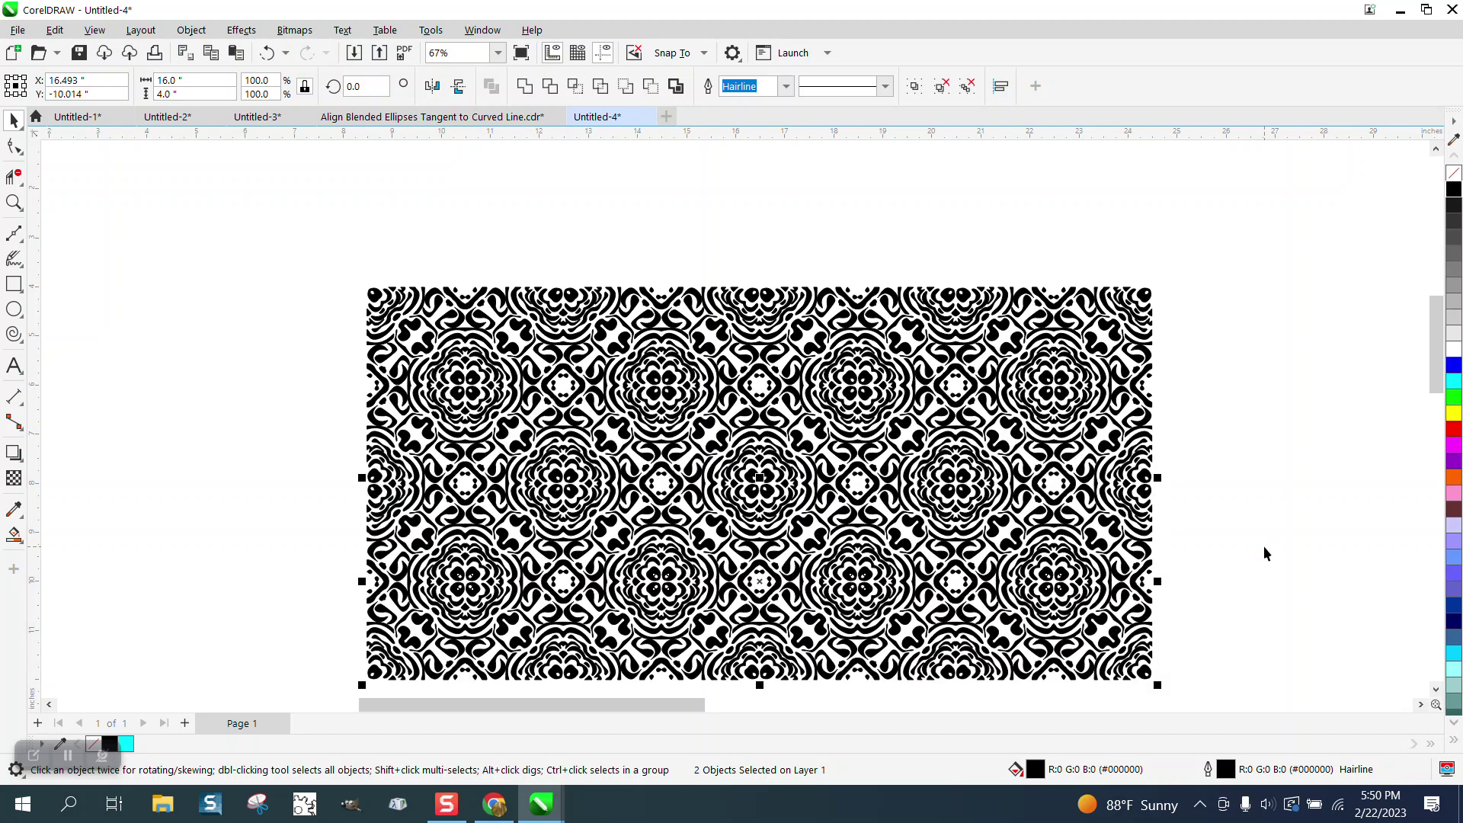
scroll(1036, 426, down, 1)
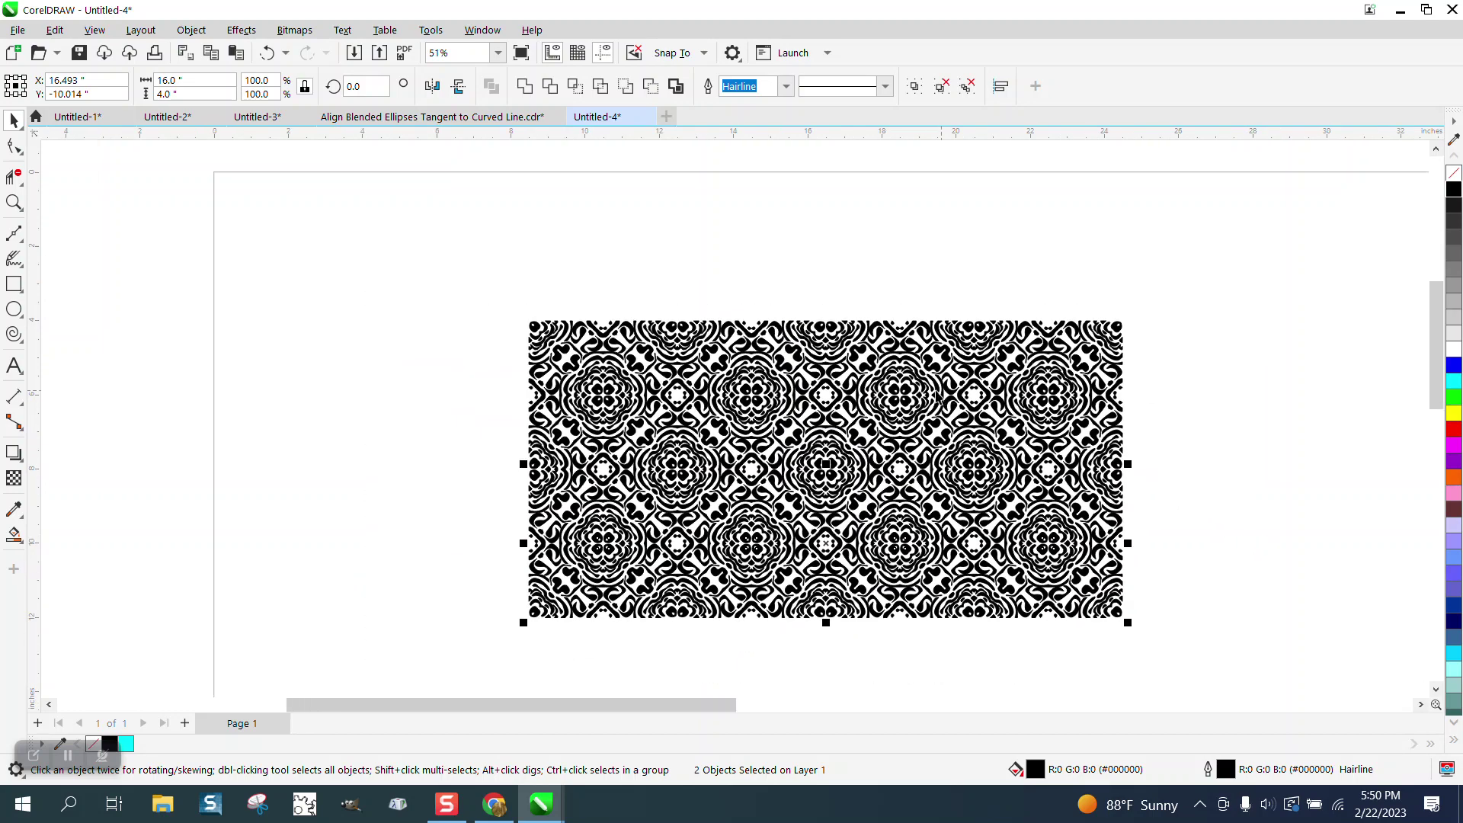
click(13, 202)
click(845, 488)
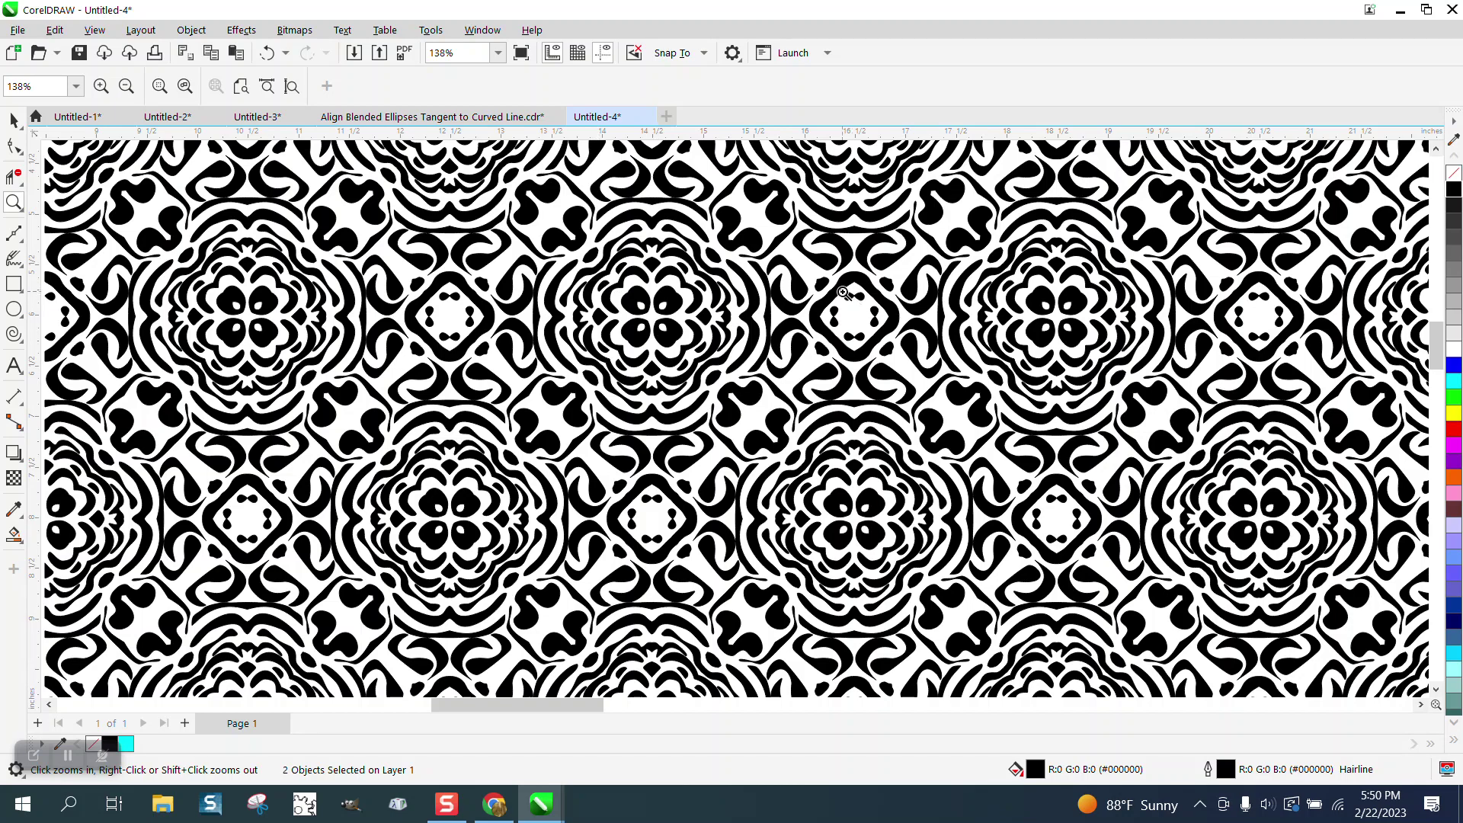
scroll(906, 428, up, 3)
scroll(808, 402, down, 2)
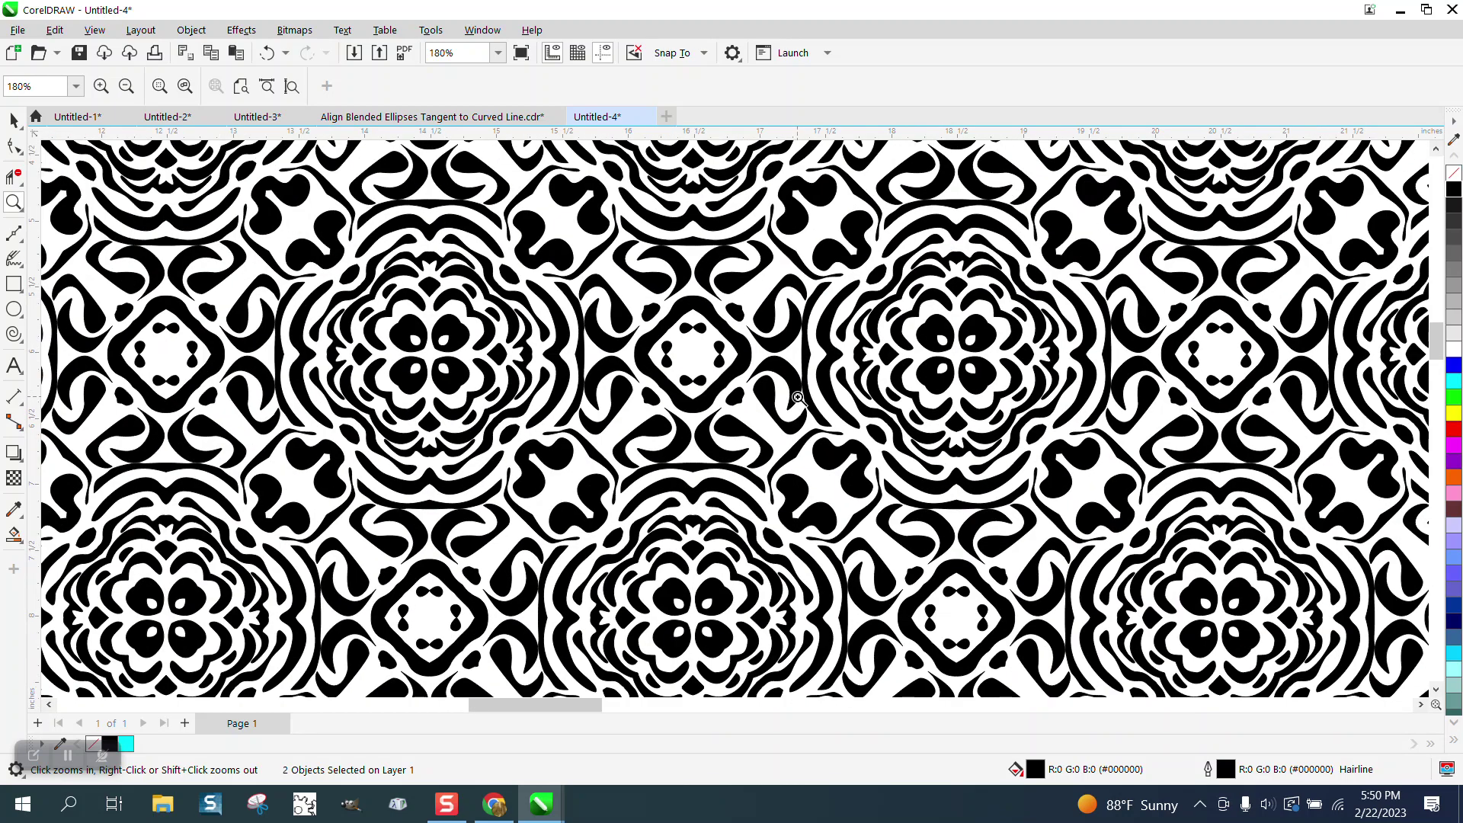
scroll(797, 396, down, 3)
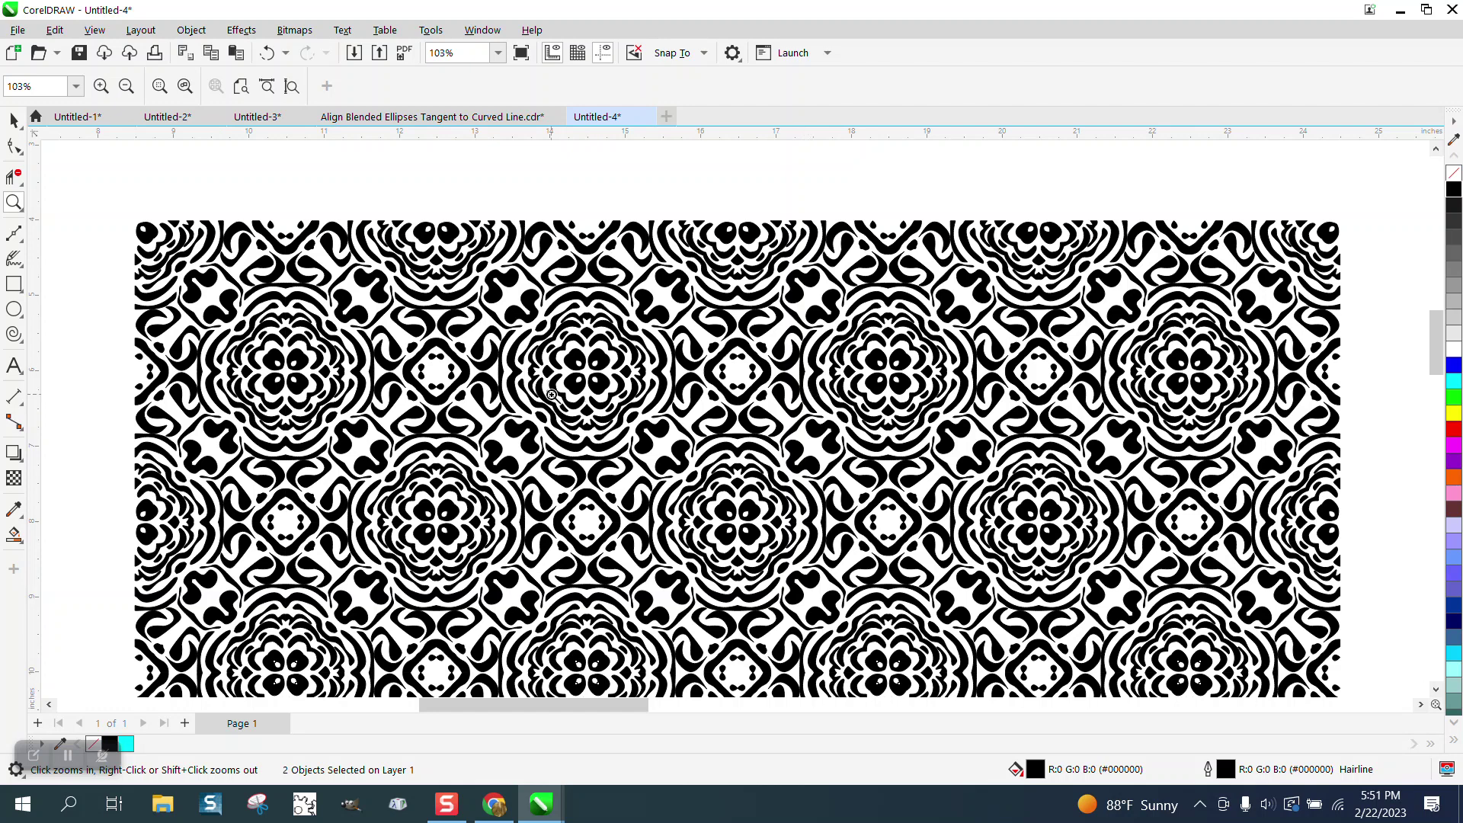
drag(400, 357, 511, 428)
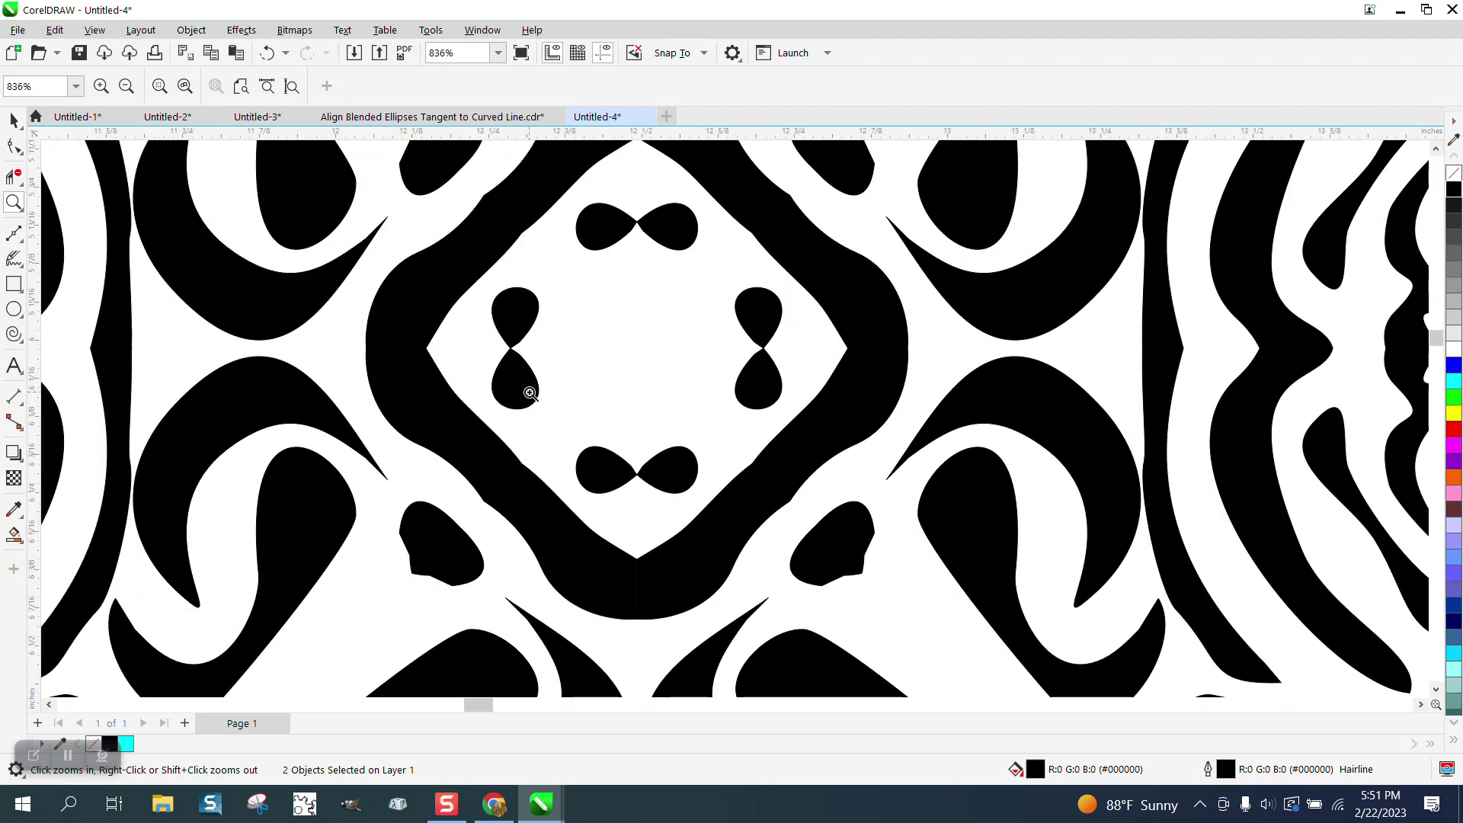
scroll(553, 400, down, 4)
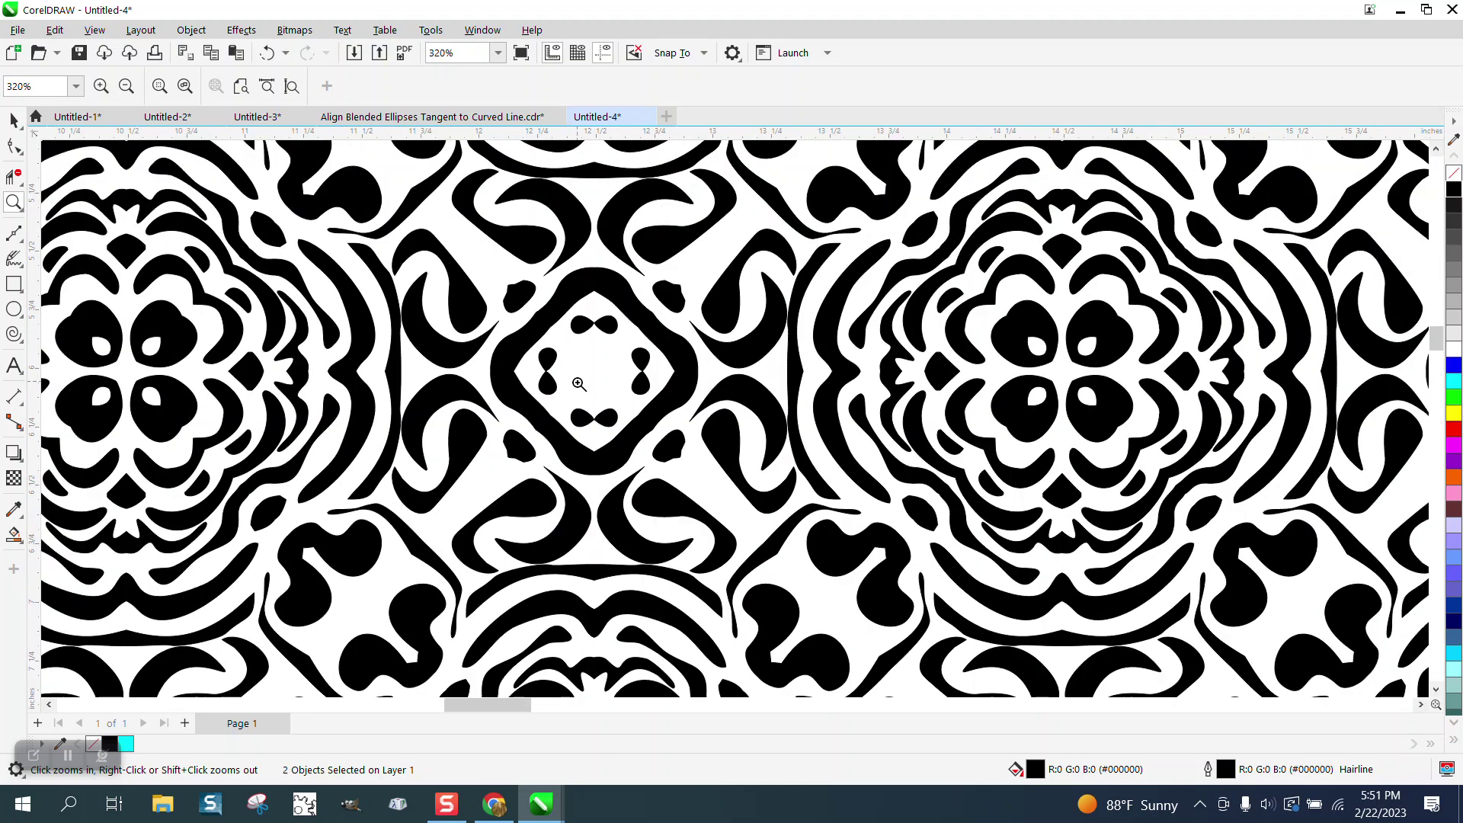
scroll(587, 389, down, 3)
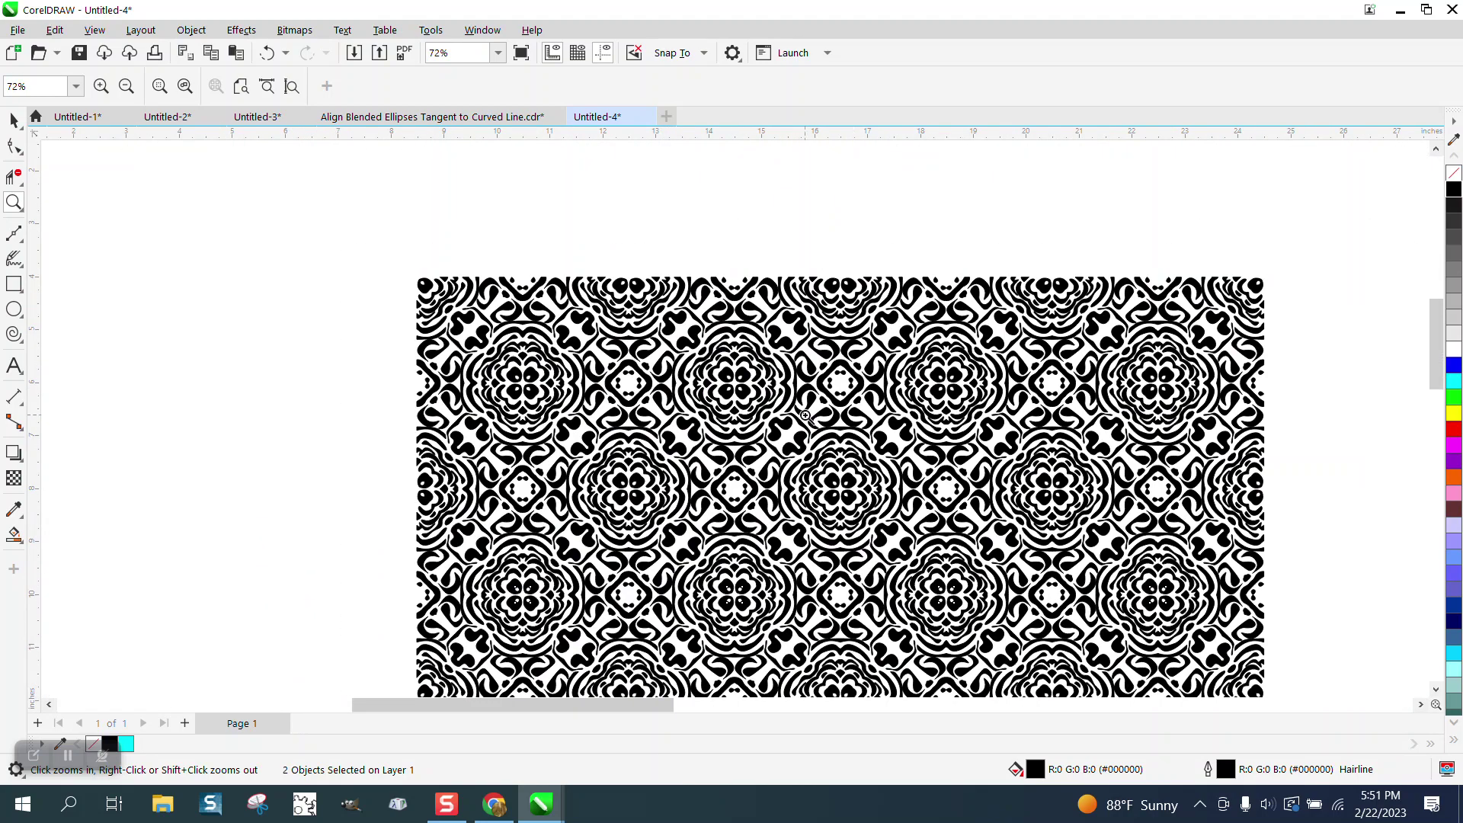
drag(788, 416, 1008, 563)
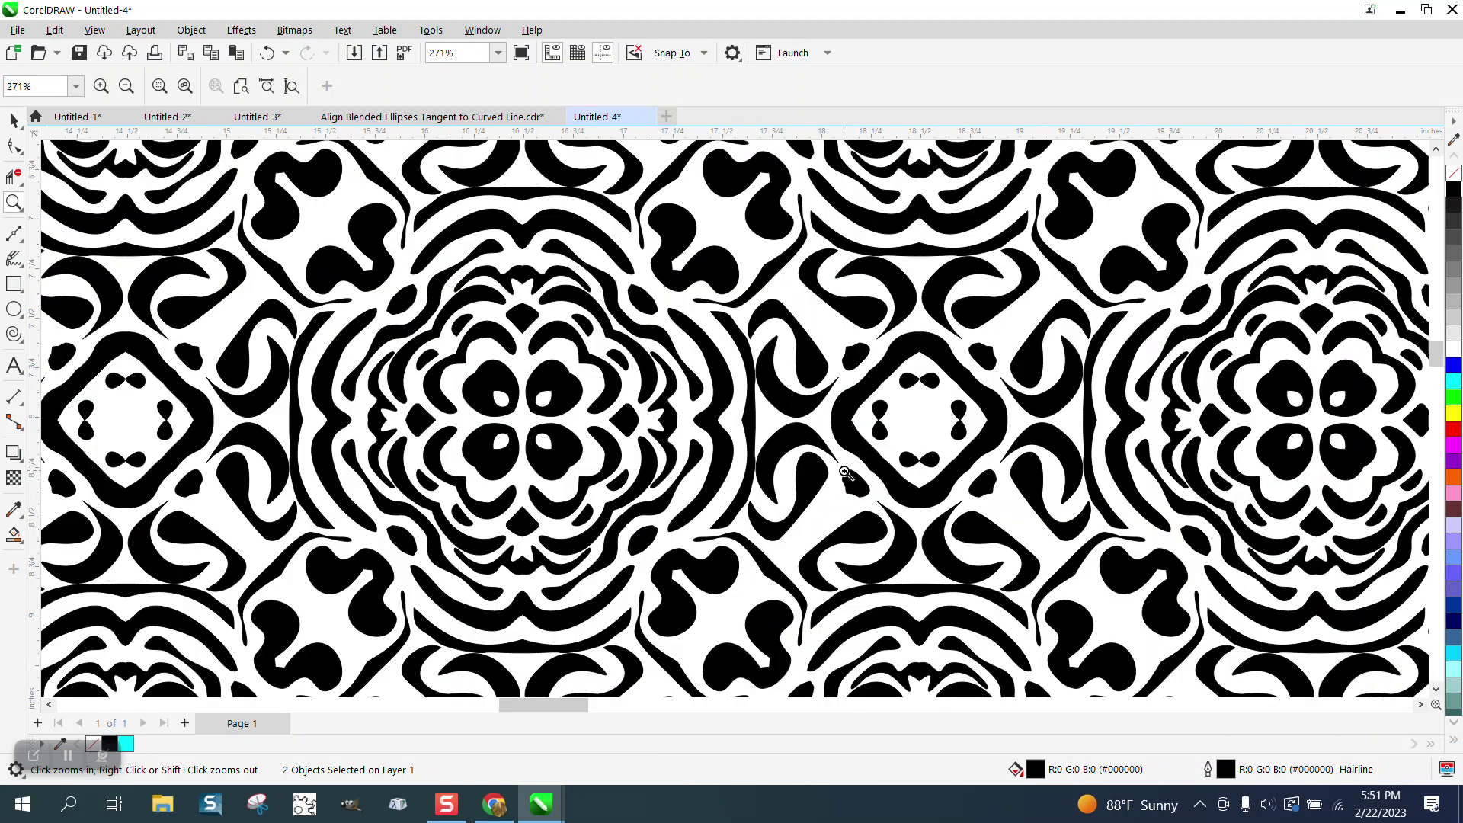
scroll(826, 463, down, 3)
scroll(826, 464, down, 1)
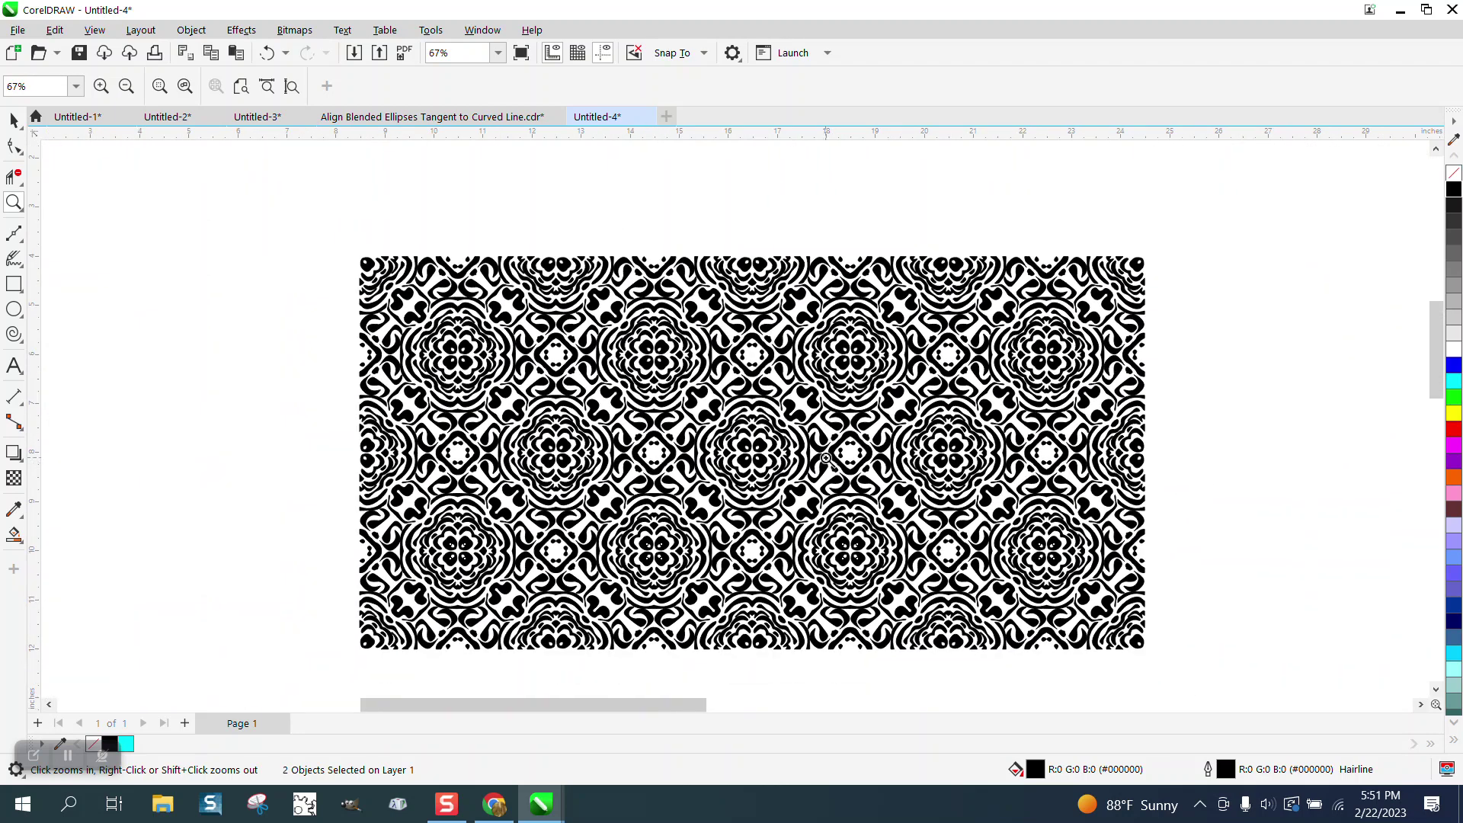